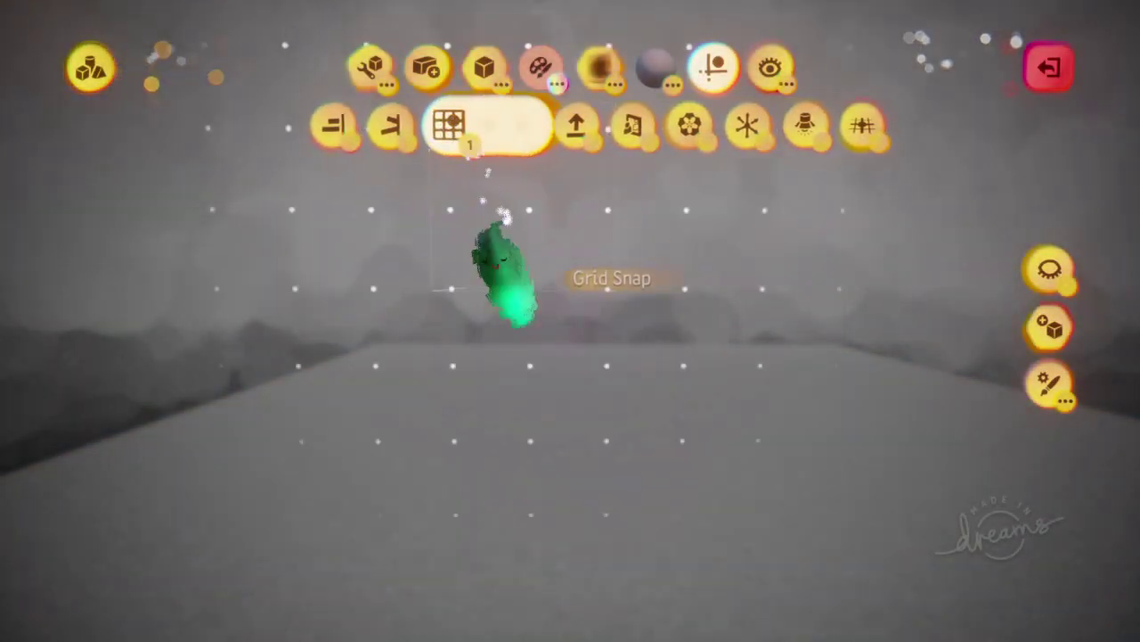
Stretch the cube shape along the grid into a longer rectangular block, stamp it, and leave sculpt mode
{"action": "left_click", "coordinate": [563, 306]}
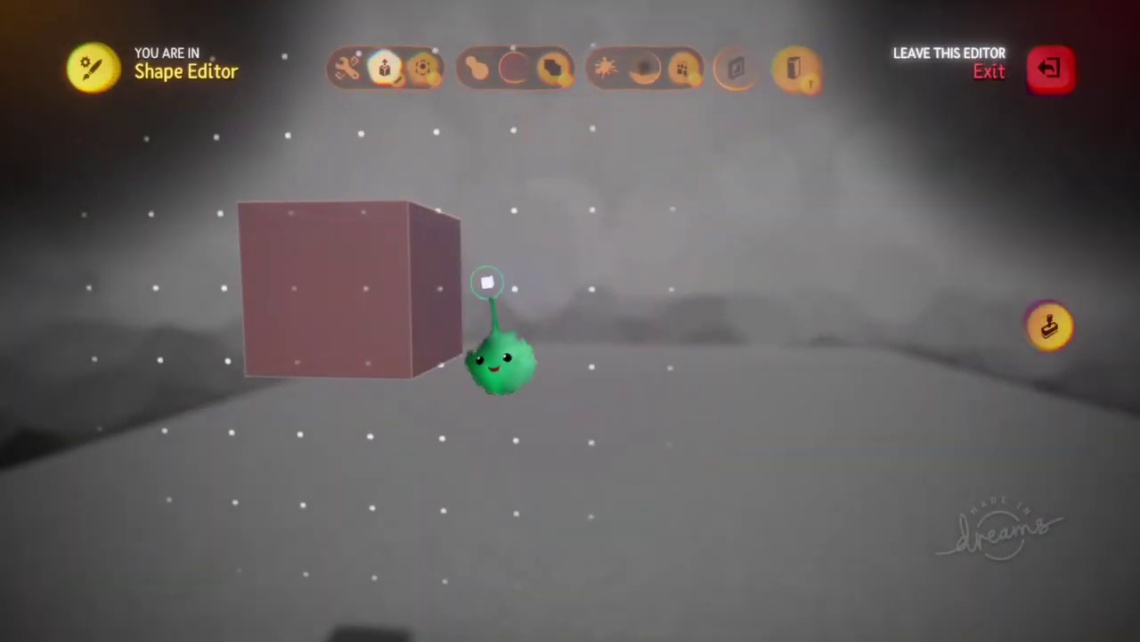
{"action": "left_click_drag", "start_coordinate": [486, 281], "coordinate": [514, 293]}
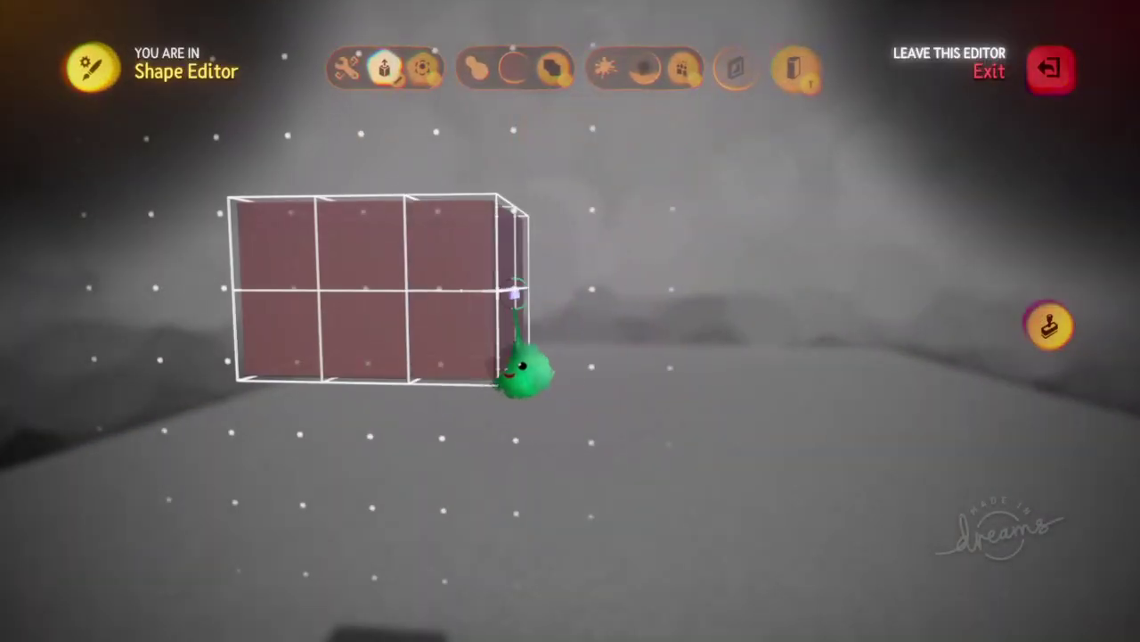
{"action": "left_click", "coordinate": [1052, 330]}
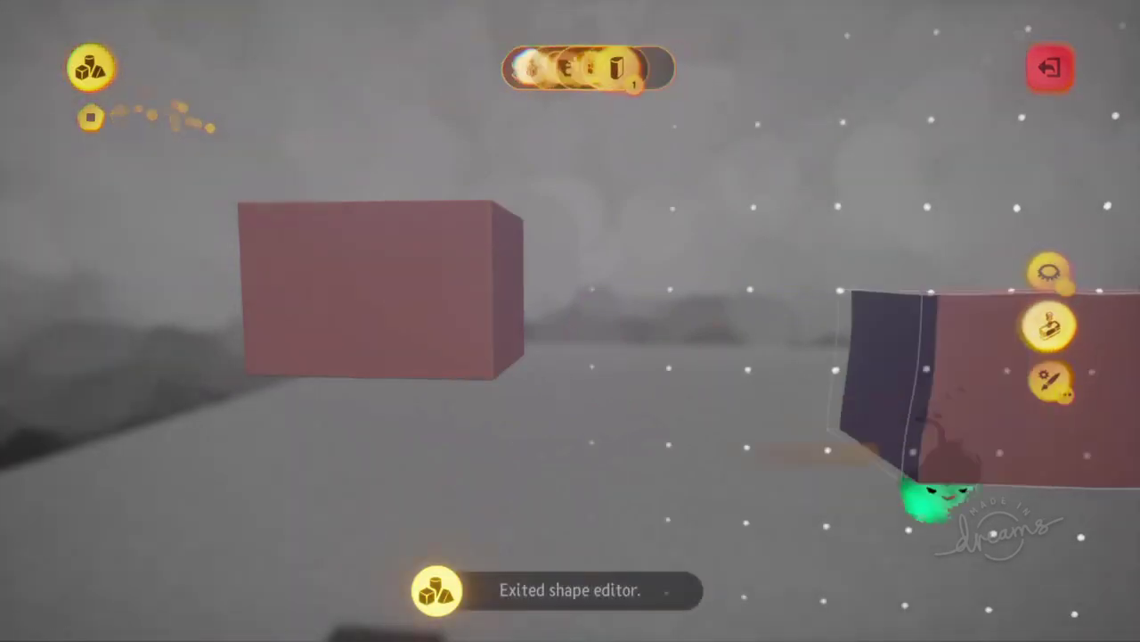
{"action": "key", "text": "Escape"}
{"action": "middle_click_drag", "start_coordinate": [618, 242], "coordinate": [654, 255]}
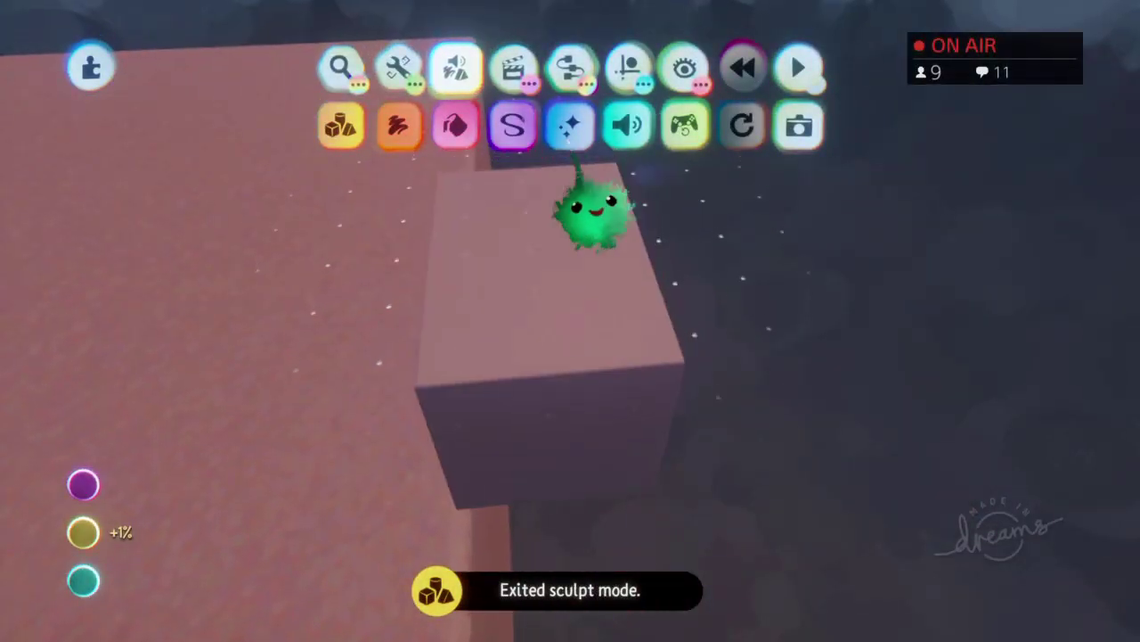
Paint a short black stroke on top of the block near one end as a direction marker, and leave paint mode
{"action": "left_click", "coordinate": [574, 74]}
{"action": "left_click", "coordinate": [454, 73]}
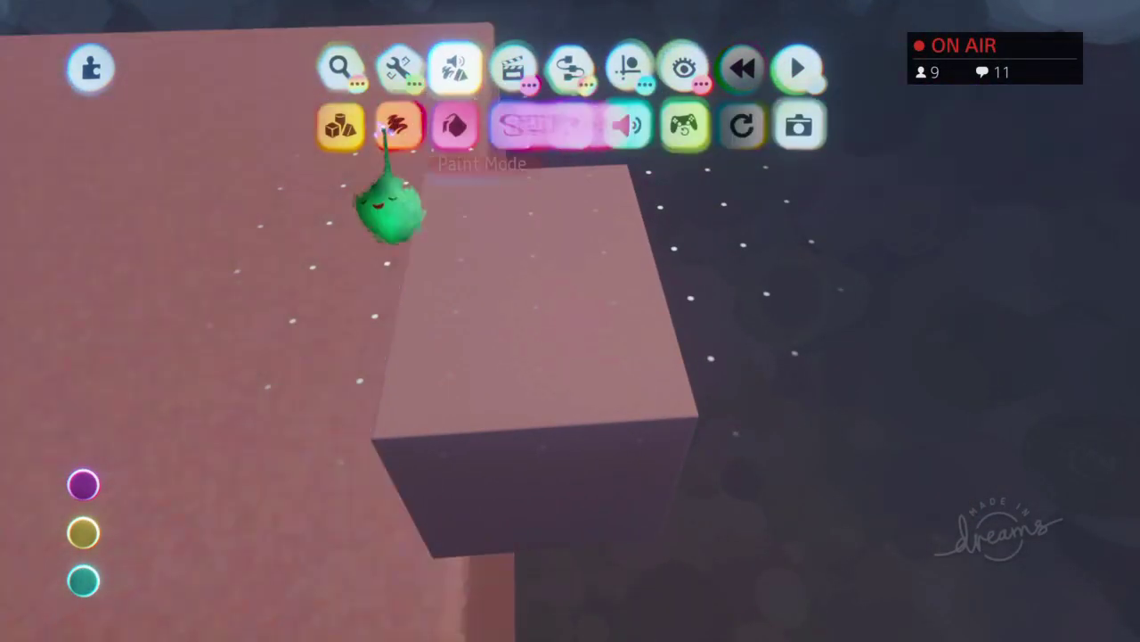
{"action": "left_click", "coordinate": [388, 131]}
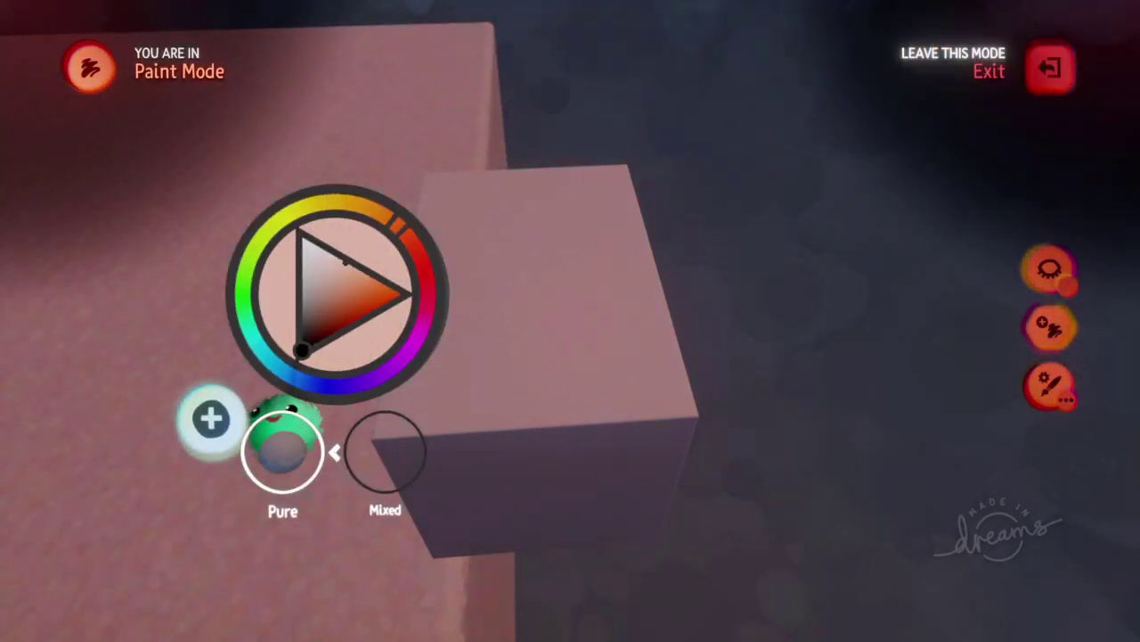
{"action": "left_click", "coordinate": [303, 351]}
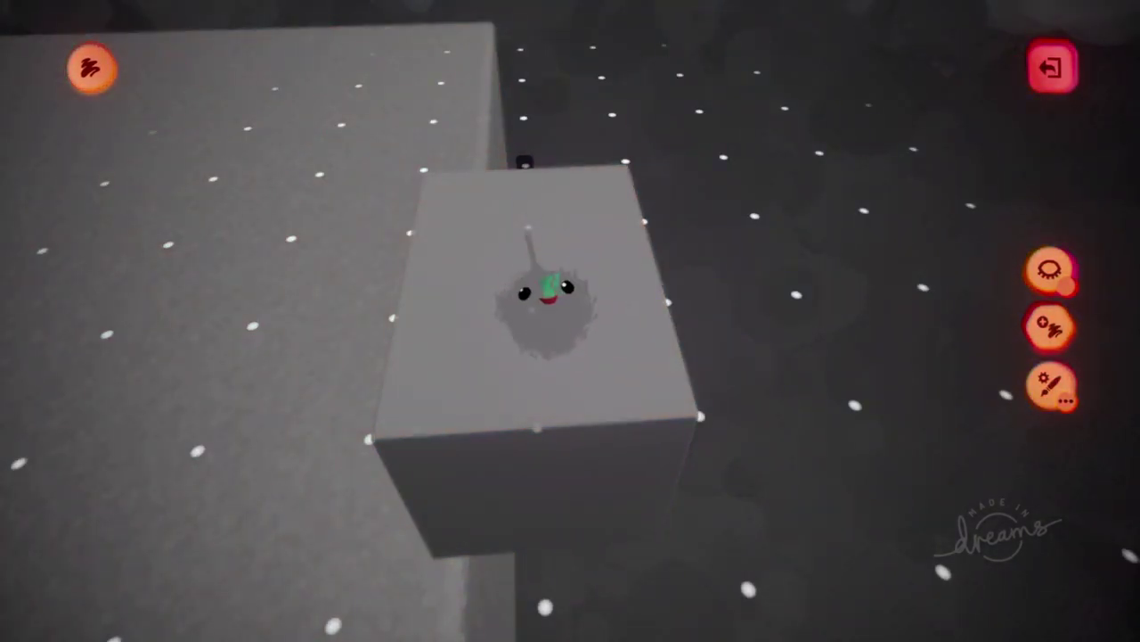
{"action": "key", "text": "Escape"}
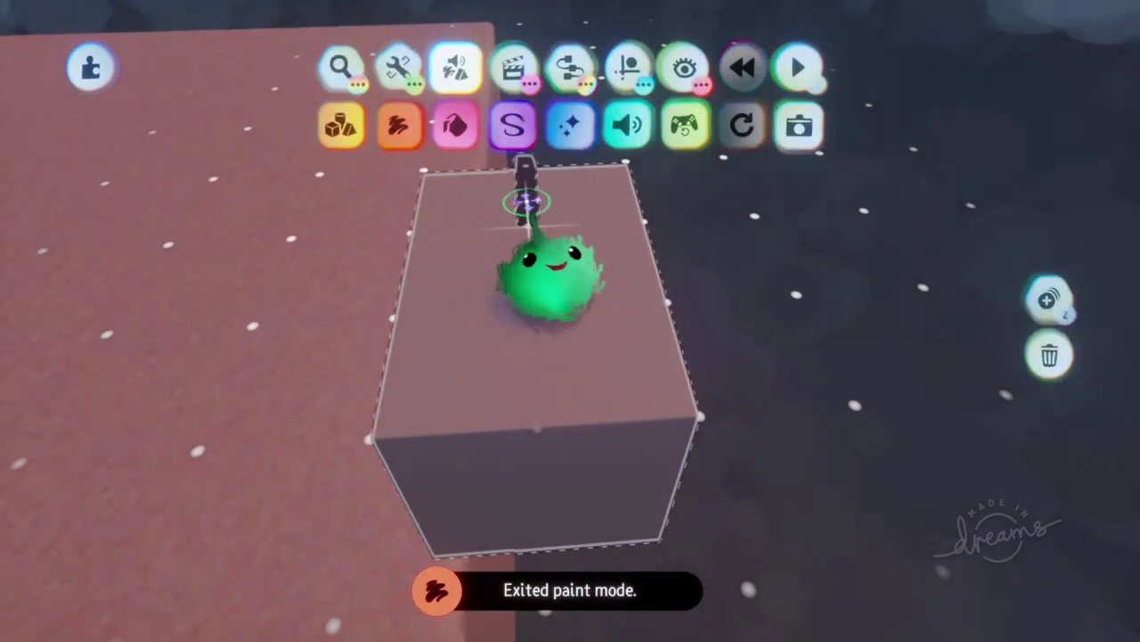
Attach a new microchip to the end face of the block nearest the painted marker
{"action": "left_click", "coordinate": [1049, 301]}
{"action": "left_click_drag", "start_coordinate": [537, 307], "coordinate": [556, 134]}
{"action": "left_click", "coordinate": [567, 76]}
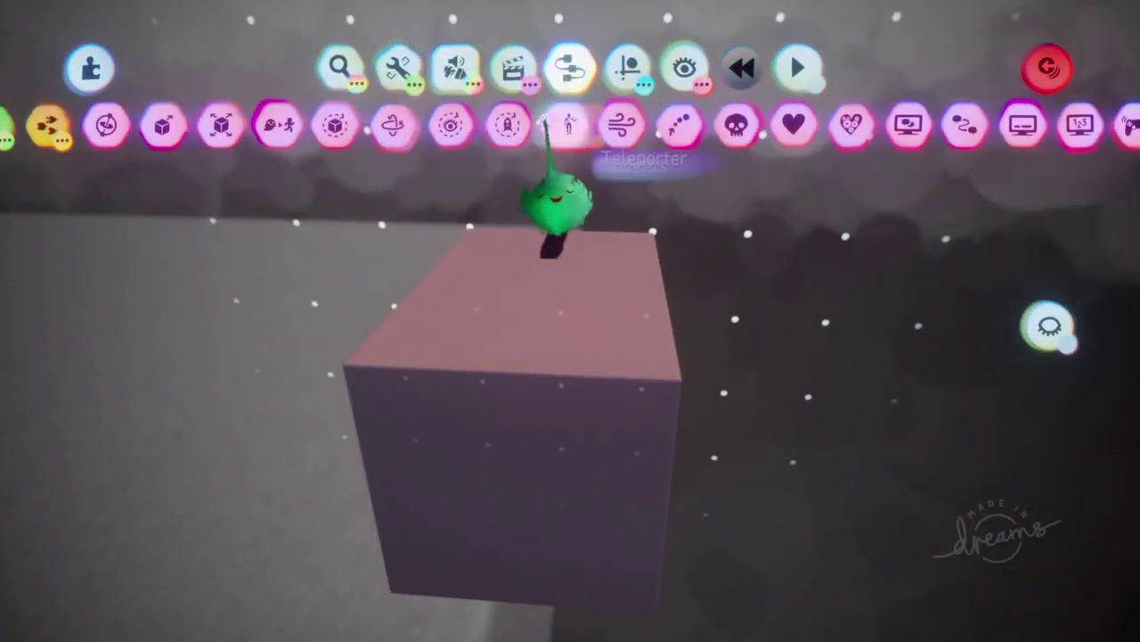
{"action": "scroll", "coordinate": [545, 125], "scroll_direction": "left", "scroll_amount": 5}
{"action": "left_click", "coordinate": [557, 125]}
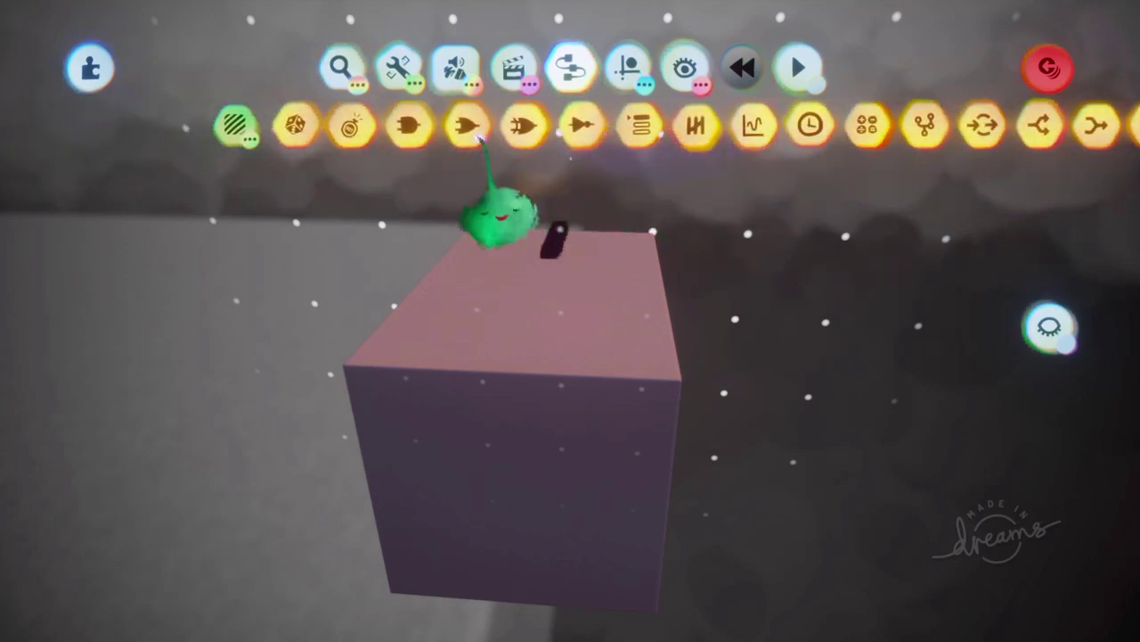
{"action": "left_click_drag", "start_coordinate": [775, 126], "coordinate": [625, 183]}
{"action": "left_click_drag", "start_coordinate": [635, 222], "coordinate": [642, 217]}
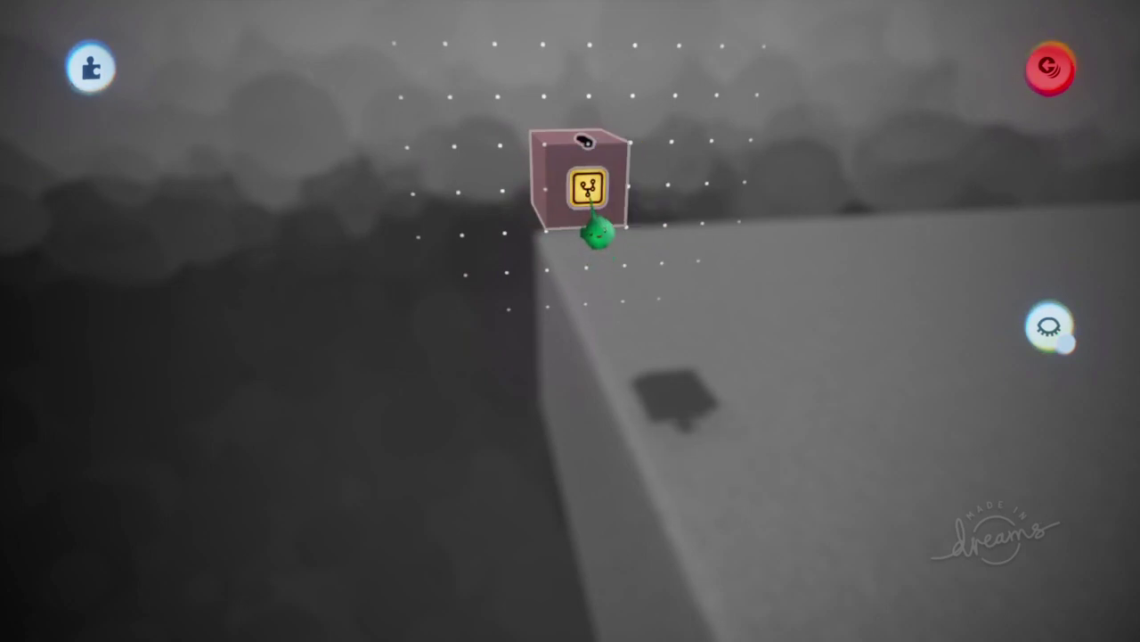
Open the microchip on the block and place its canvas beside the block
{"action": "left_click_drag", "start_coordinate": [622, 218], "coordinate": [657, 196]}
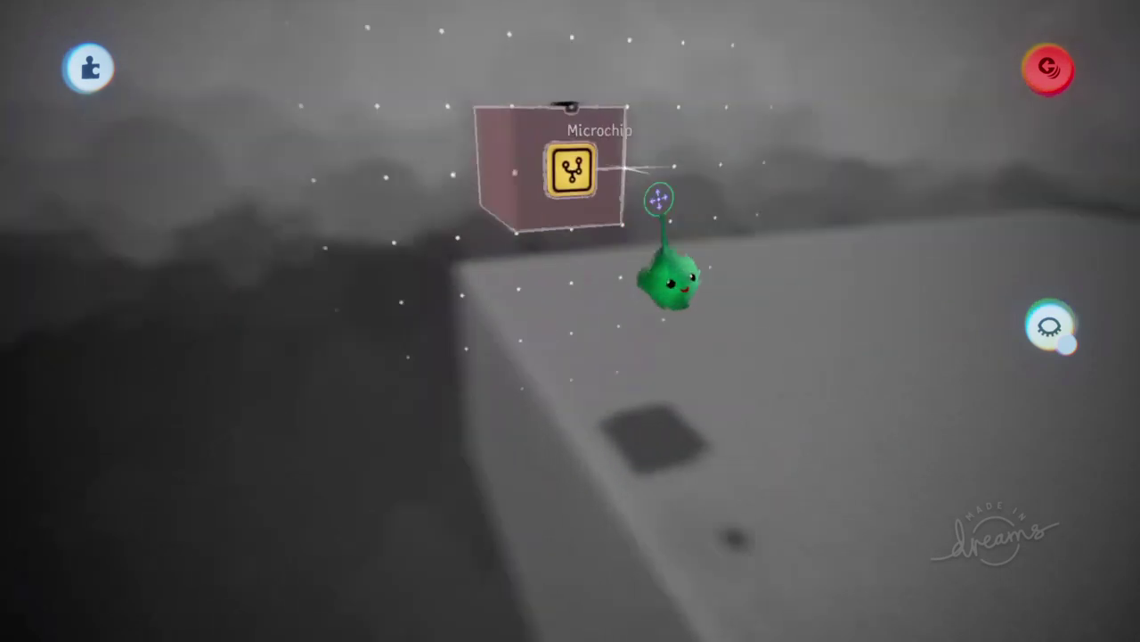
{"action": "middle_click_drag", "start_coordinate": [620, 192], "coordinate": [638, 245]}
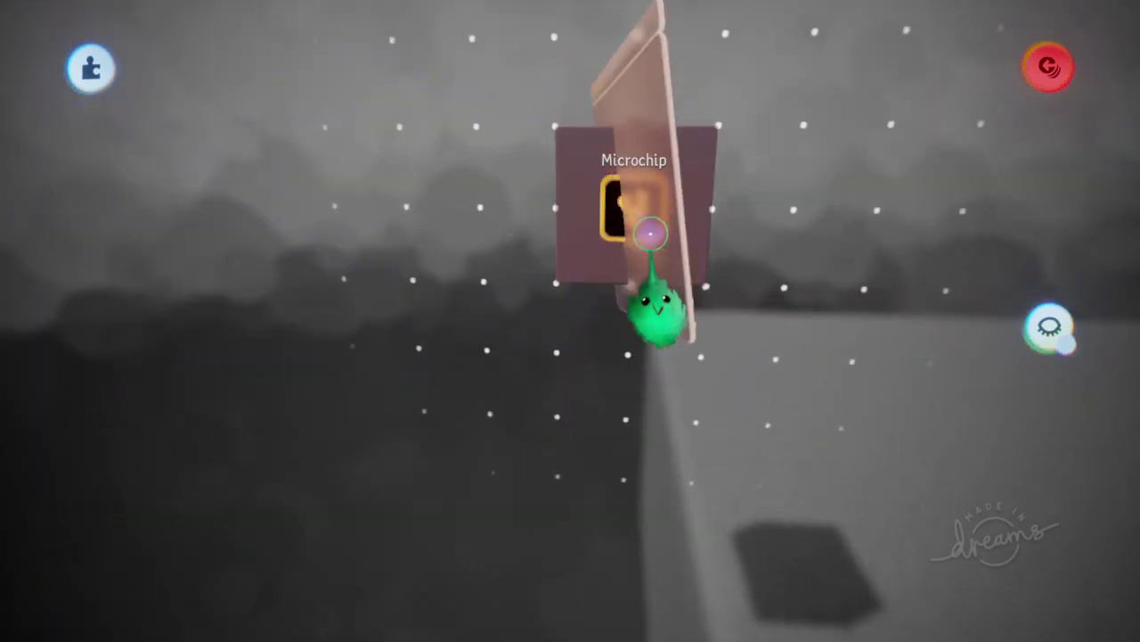
{"action": "left_click_drag", "start_coordinate": [664, 276], "coordinate": [998, 281]}
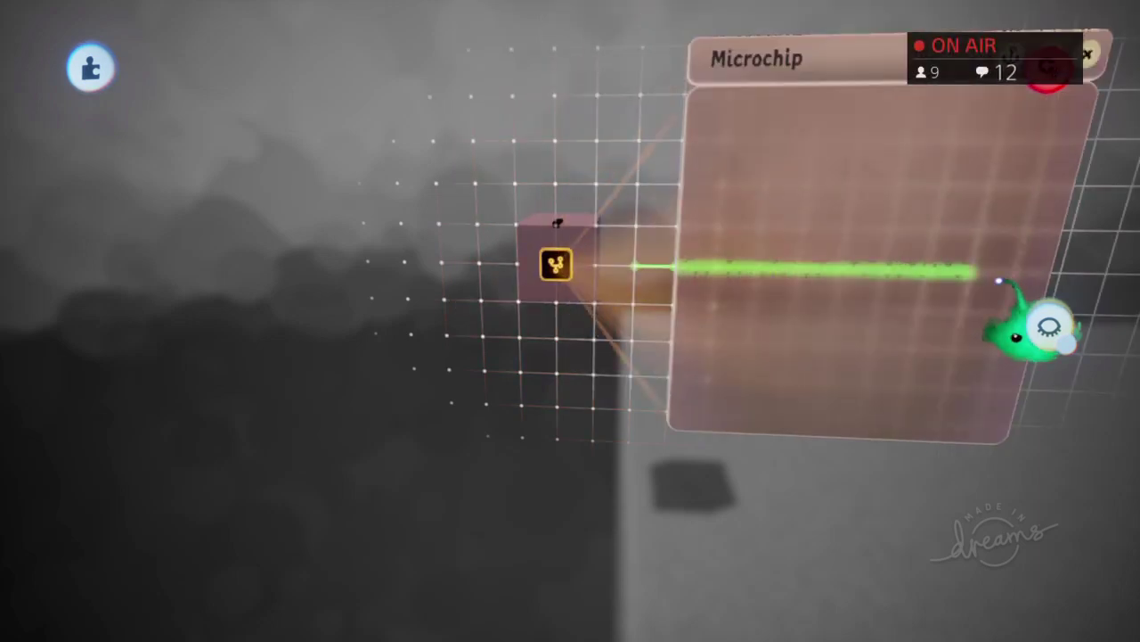
Play-test the block in test mode and return to the edit view of its microchip
{"action": "mouse_move", "coordinate": [566, 120]}
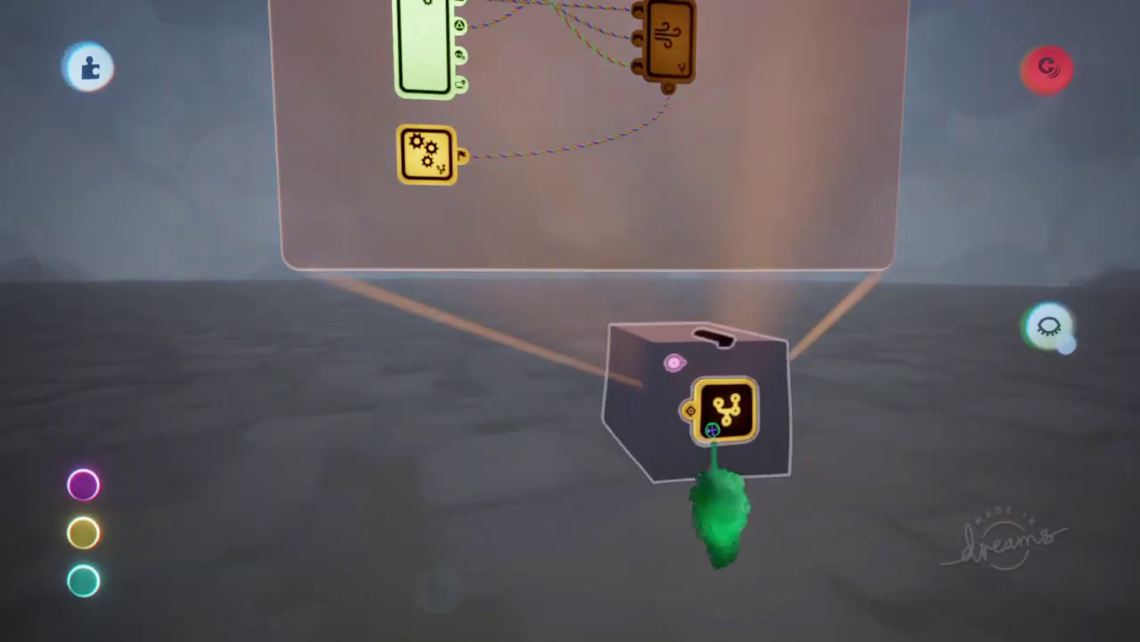
{"action": "left_click_drag", "start_coordinate": [712, 430], "coordinate": [704, 310]}
{"action": "key", "text": "Escape"}
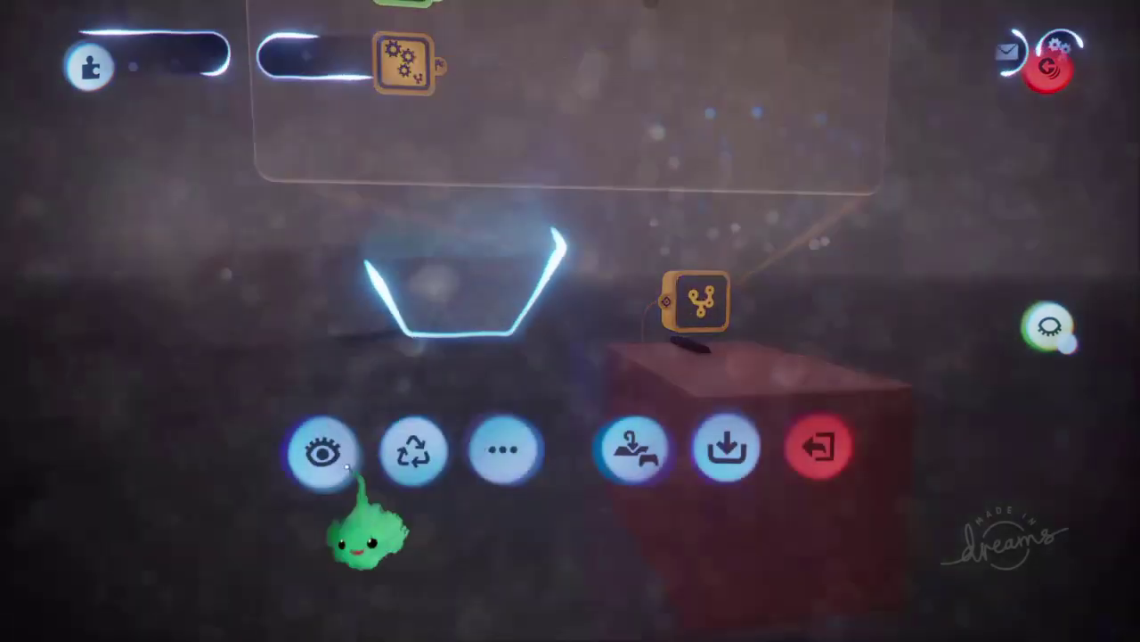
{"action": "left_click", "coordinate": [323, 451]}
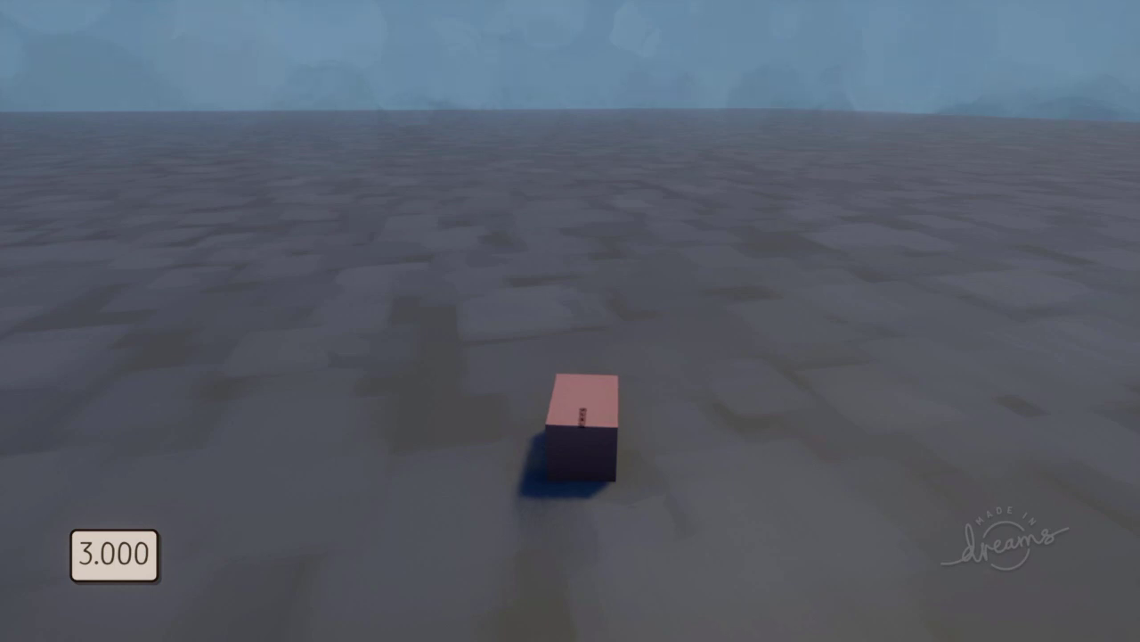
{"action": "key", "text": "Escape"}
{"action": "left_click", "coordinate": [280, 448]}
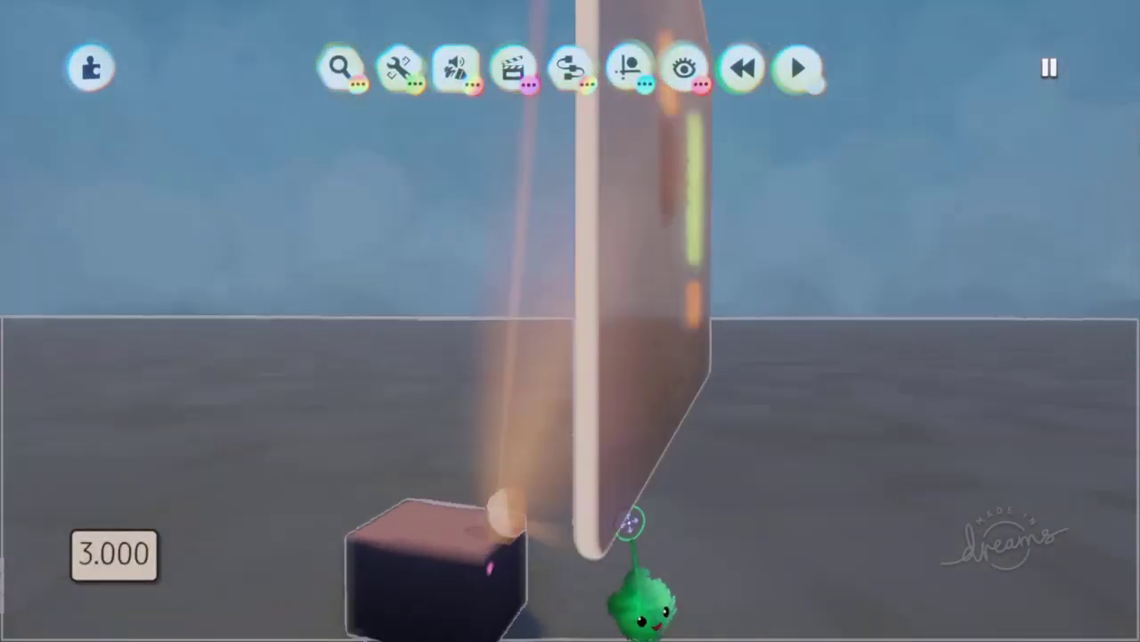
{"action": "middle_click_drag", "start_coordinate": [631, 522], "coordinate": [606, 508]}
{"action": "left_click", "coordinate": [449, 376]}
{"action": "middle_click_drag", "start_coordinate": [547, 583], "coordinate": [560, 556]}
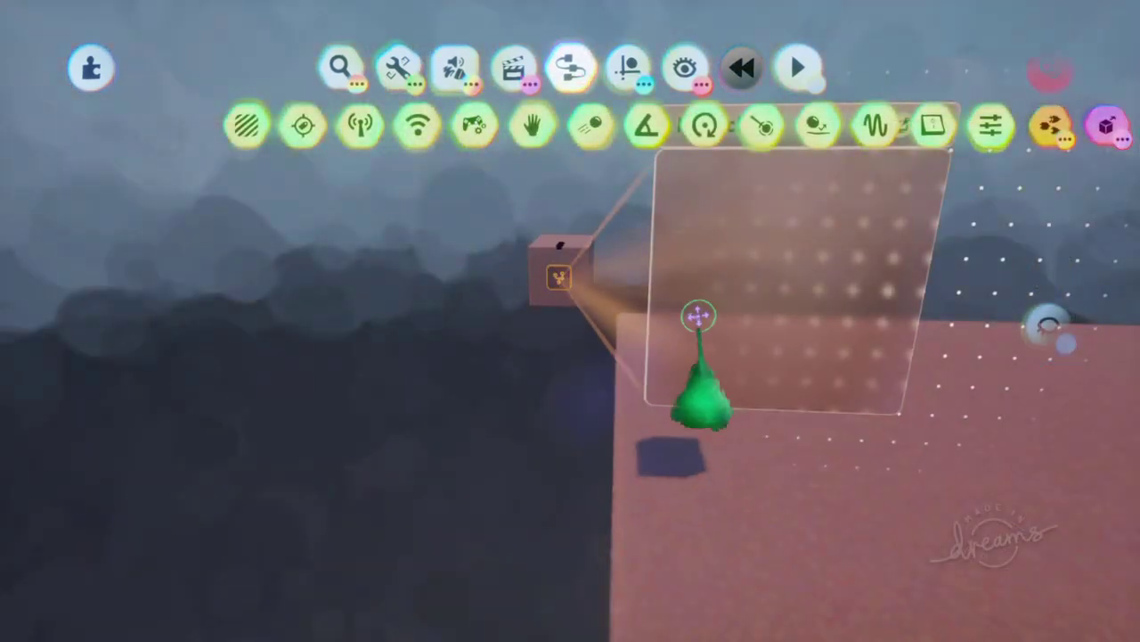
Add a Controller Sensor to the microchip canvas and review its controller outputs and possession settings
{"action": "left_click", "coordinate": [700, 316]}
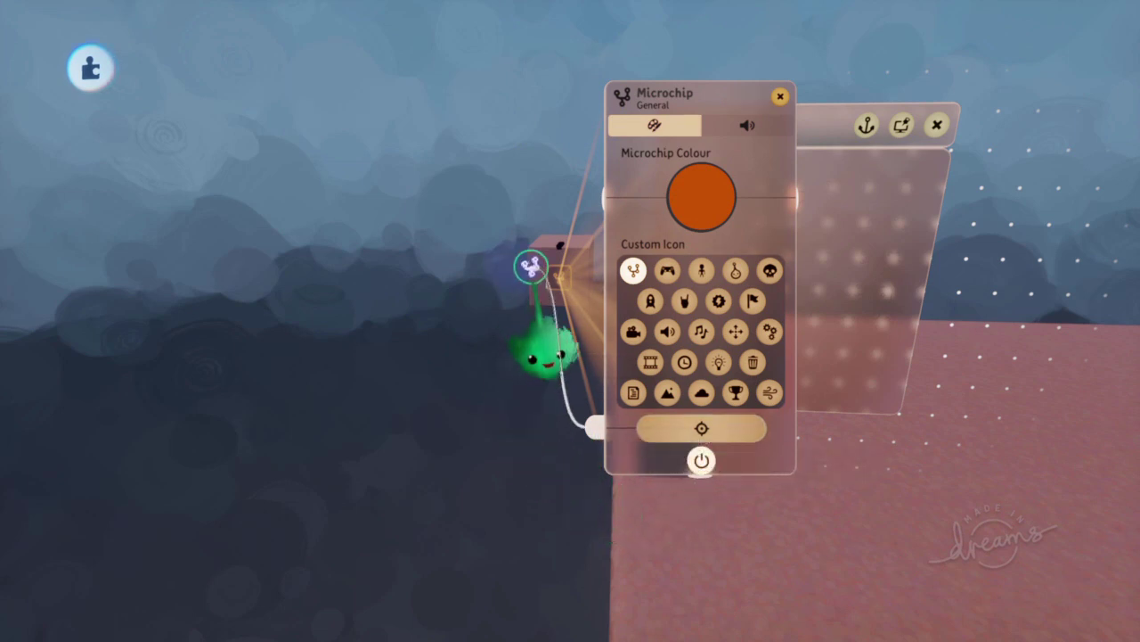
{"action": "key", "text": "Escape"}
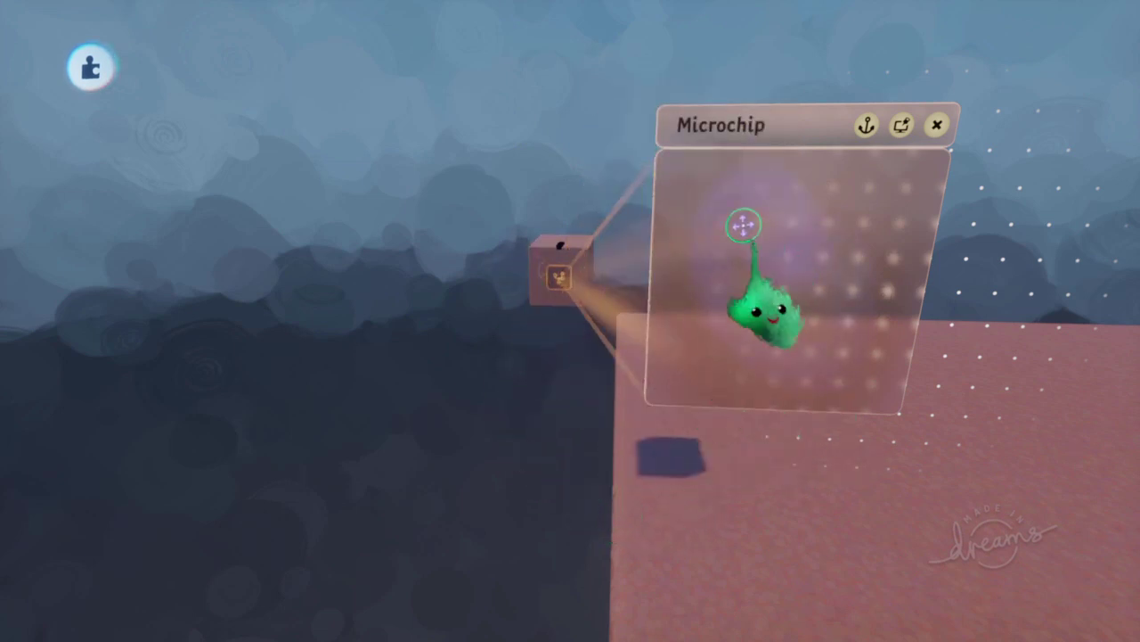
{"action": "left_click", "coordinate": [465, 138]}
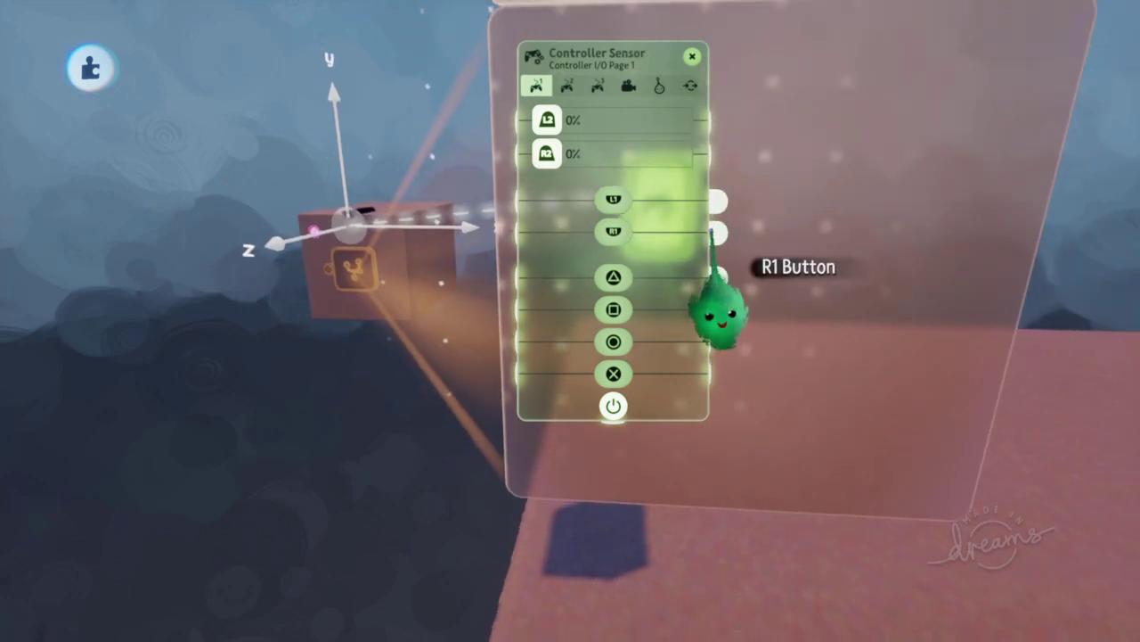
{"action": "left_click", "coordinate": [659, 86]}
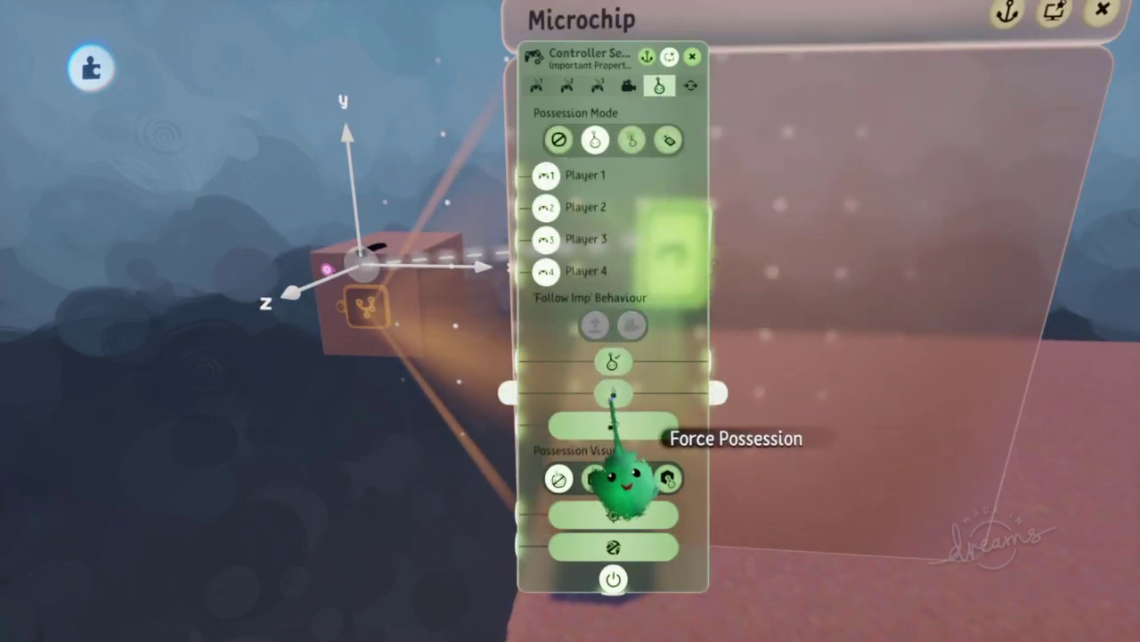
{"action": "key", "text": "Escape"}
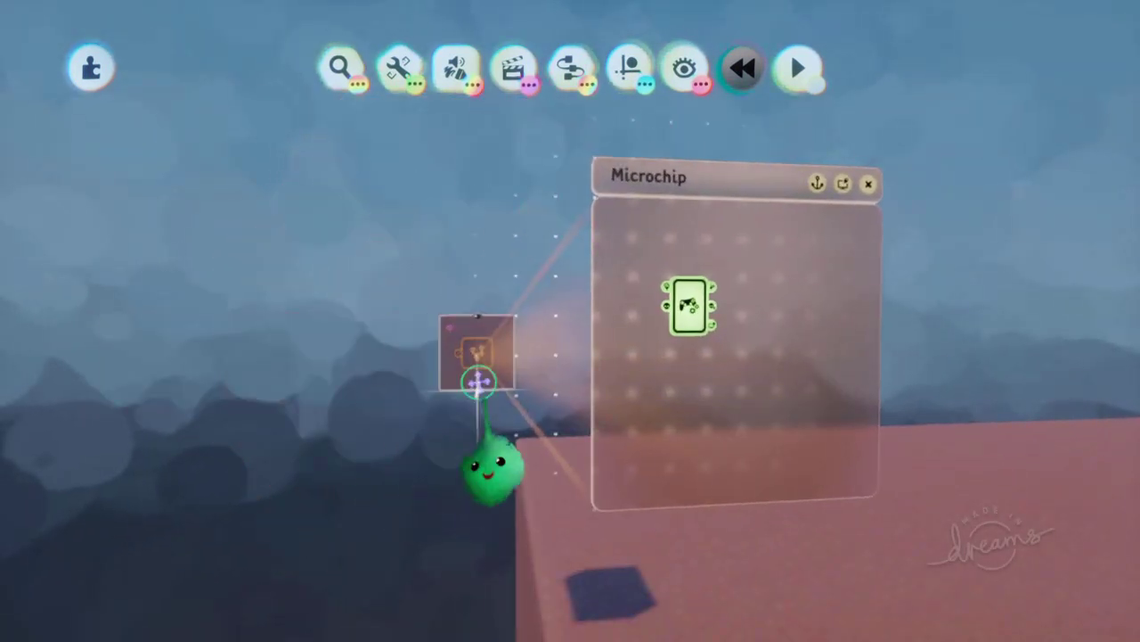
Enlarge the floor beneath the block to 350% and tint it dark grey with a tint amount of 200%
{"action": "left_click_drag", "start_coordinate": [476, 382], "coordinate": [597, 598]}
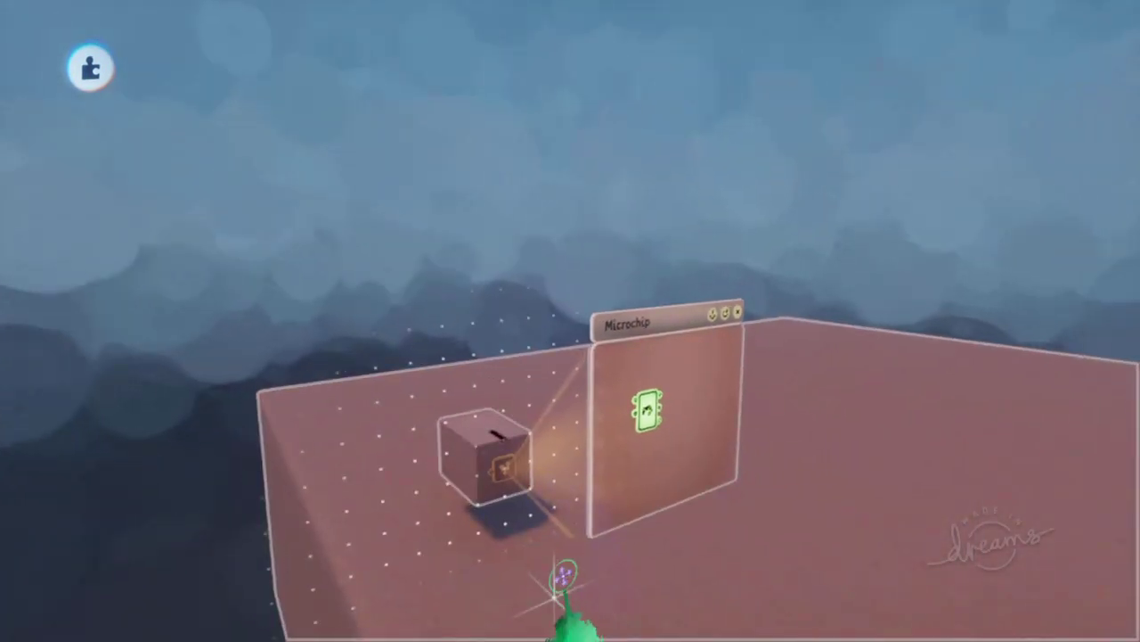
{"action": "left_click_drag", "start_coordinate": [562, 575], "coordinate": [564, 557]}
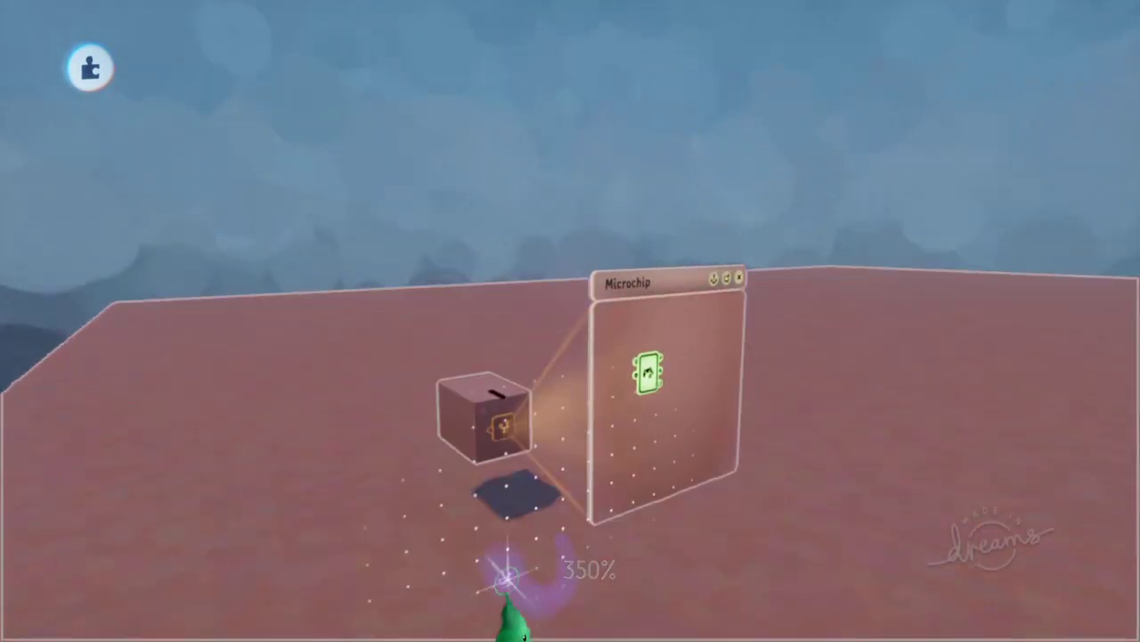
{"action": "left_click", "coordinate": [507, 577]}
{"action": "left_click", "coordinate": [631, 260]}
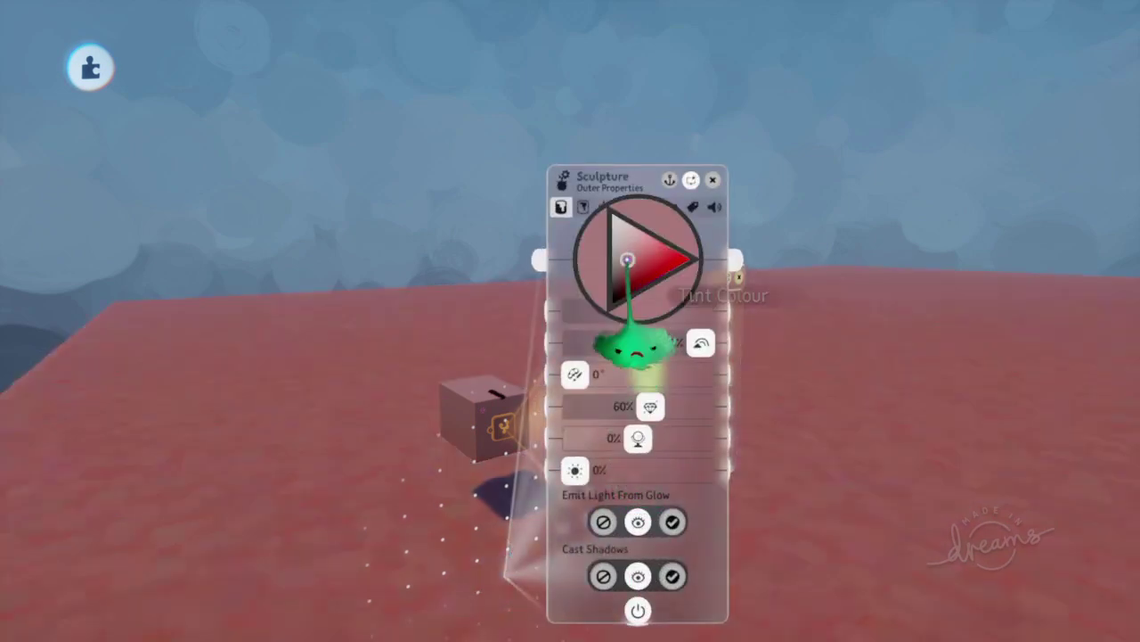
{"action": "left_click_drag", "start_coordinate": [638, 310], "coordinate": [857, 421]}
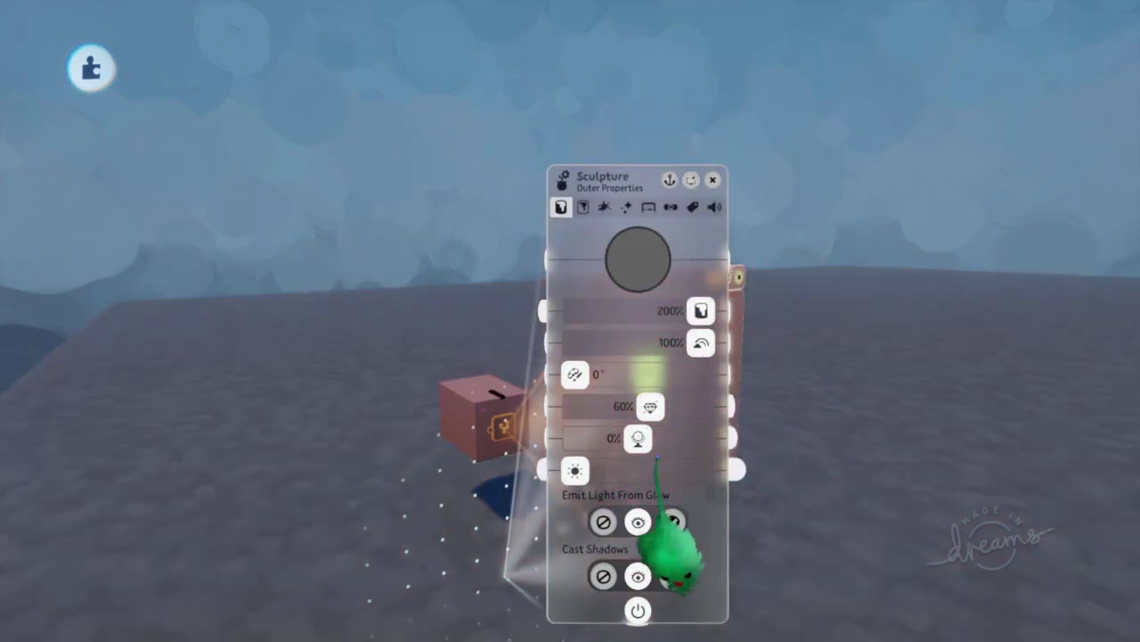
{"action": "key", "text": "Escape"}
Add a Mover gadget to the microchip canvas below the Controller Sensor
{"action": "left_click_drag", "start_coordinate": [680, 493], "coordinate": [678, 344]}
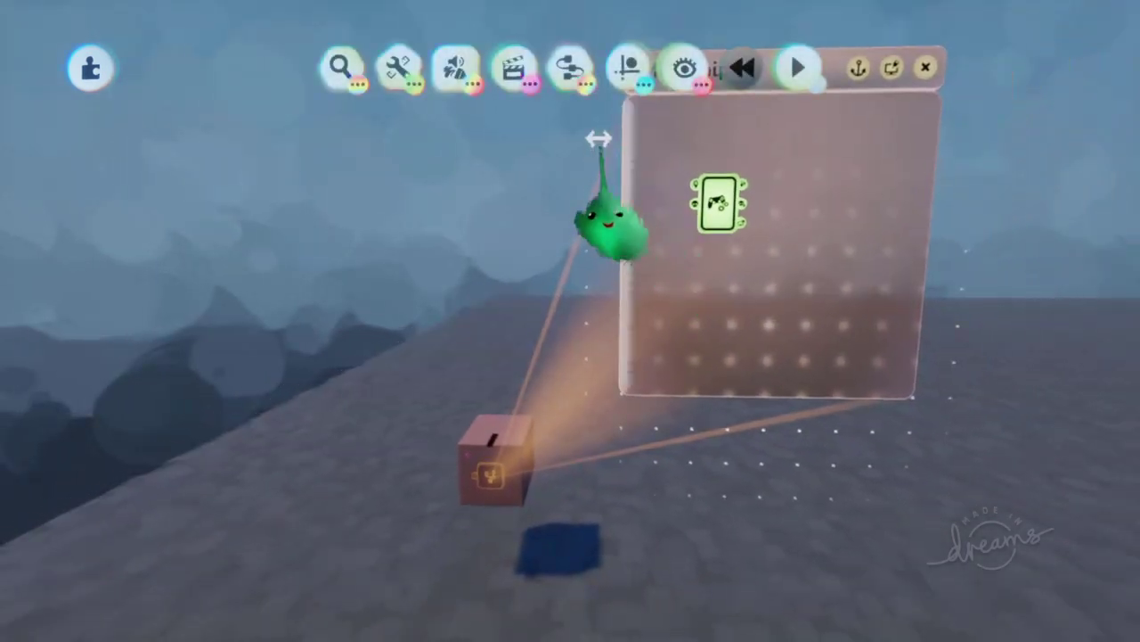
{"action": "left_click", "coordinate": [570, 69]}
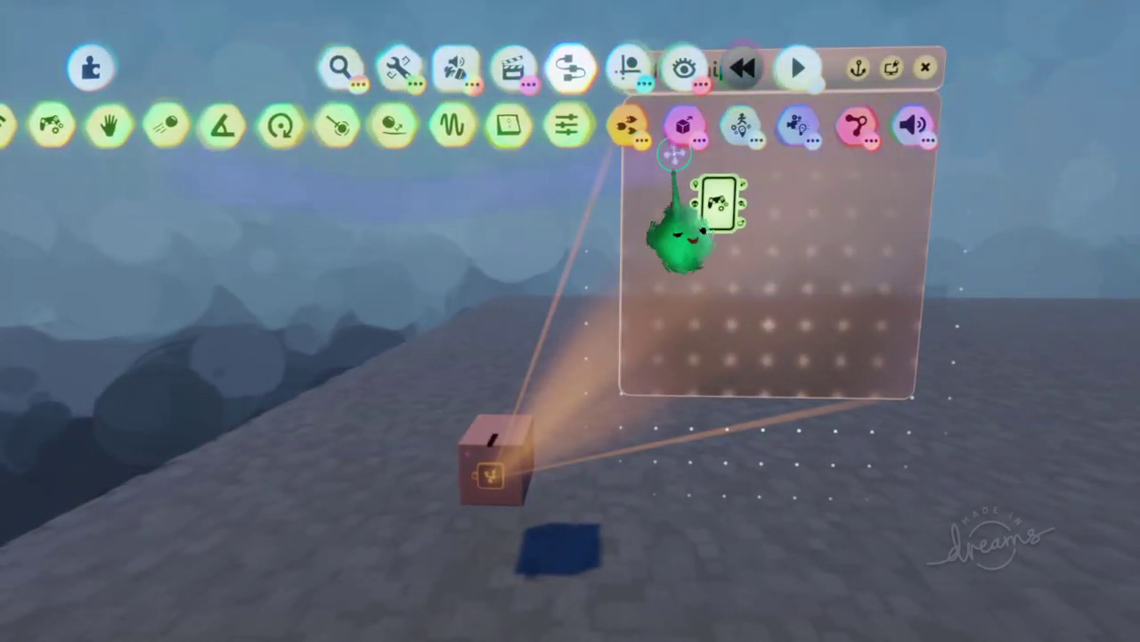
{"action": "left_click", "coordinate": [681, 132]}
{"action": "left_click", "coordinate": [447, 129]}
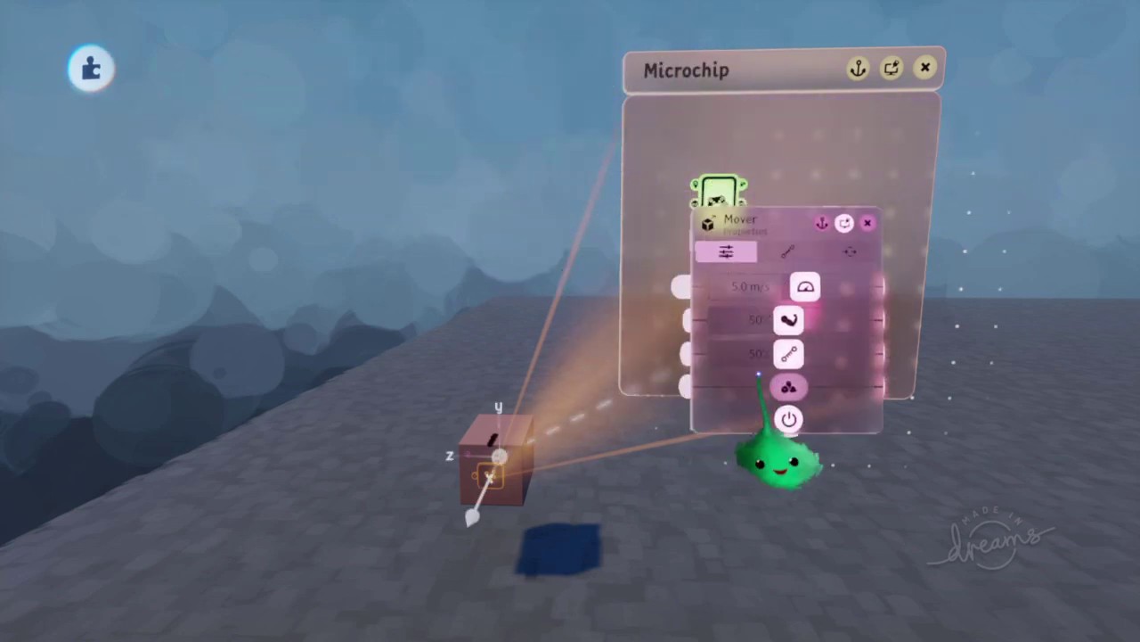
Rotate the Mover's direction arrow to point along the block's length towards its marked front end
{"action": "middle_click_drag", "start_coordinate": [756, 438], "coordinate": [793, 418]}
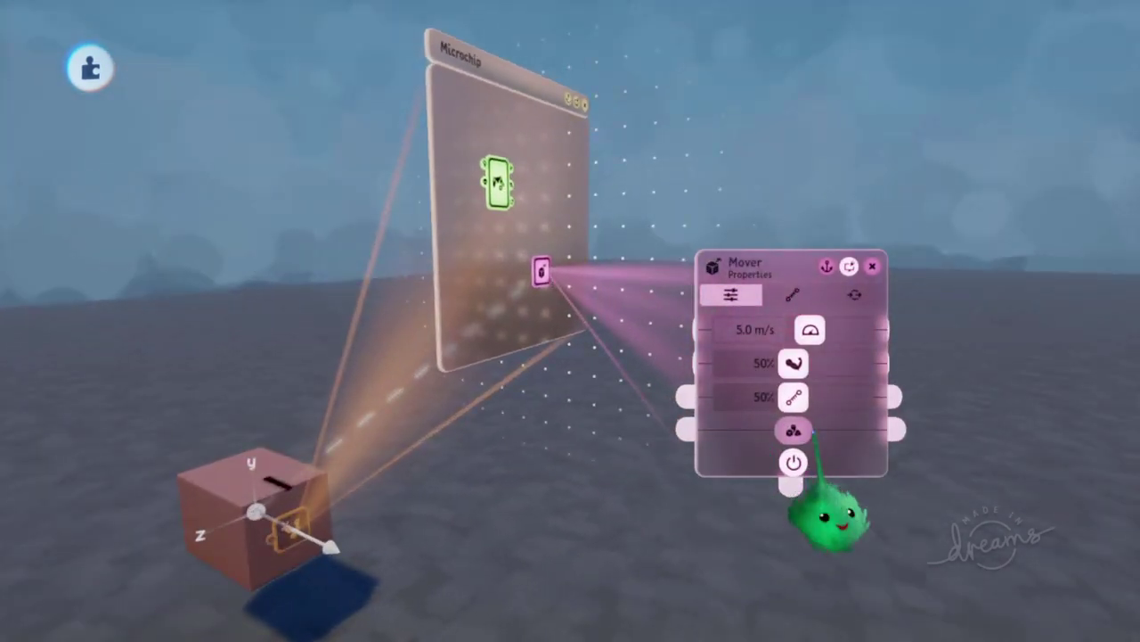
{"action": "middle_click_drag", "start_coordinate": [793, 462], "coordinate": [522, 385]}
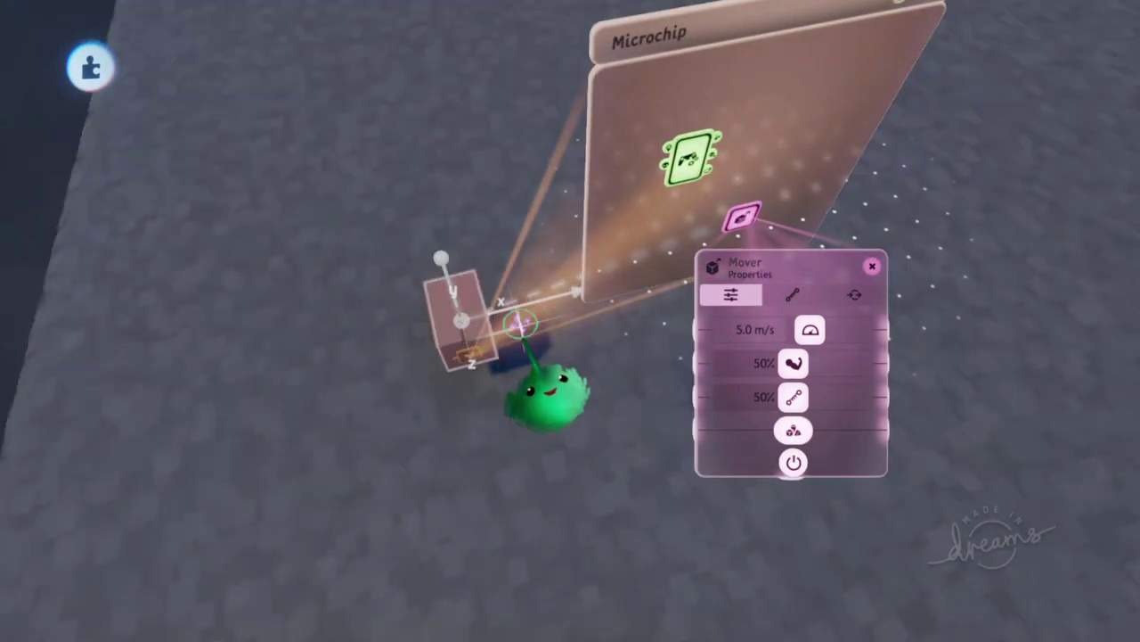
{"action": "left_click_drag", "start_coordinate": [578, 297], "coordinate": [605, 200]}
{"action": "left_click_drag", "start_coordinate": [579, 292], "coordinate": [583, 298]}
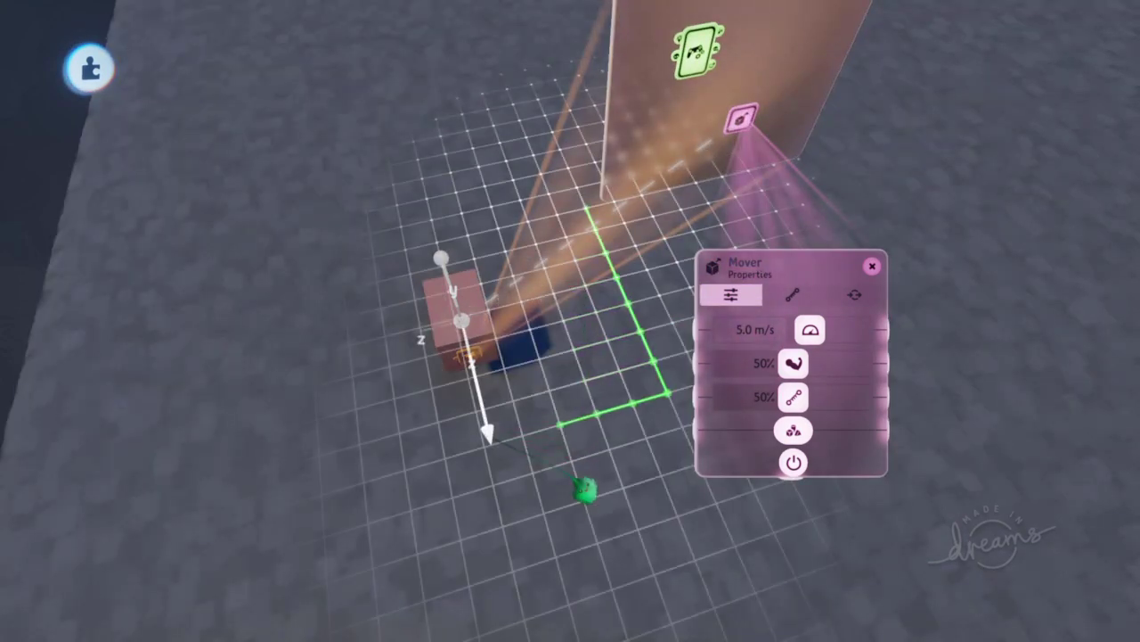
{"action": "middle_click_drag", "start_coordinate": [547, 463], "coordinate": [791, 426]}
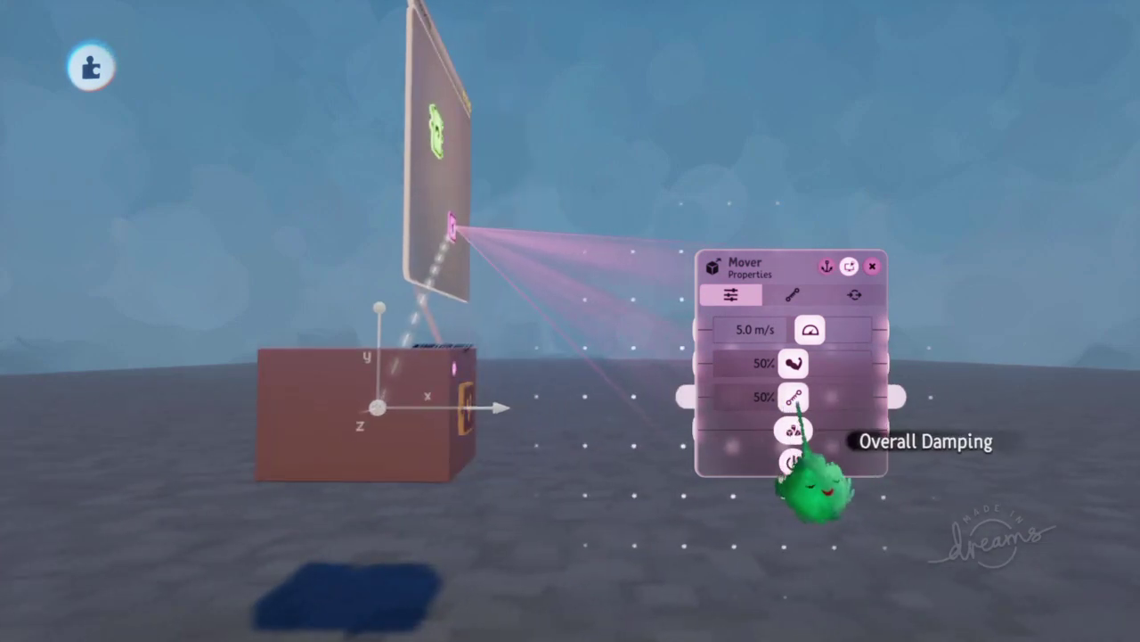
Set the Mover's overall damping to 0% and undo the last movement strength change
{"action": "left_click_drag", "start_coordinate": [793, 397], "coordinate": [687, 489]}
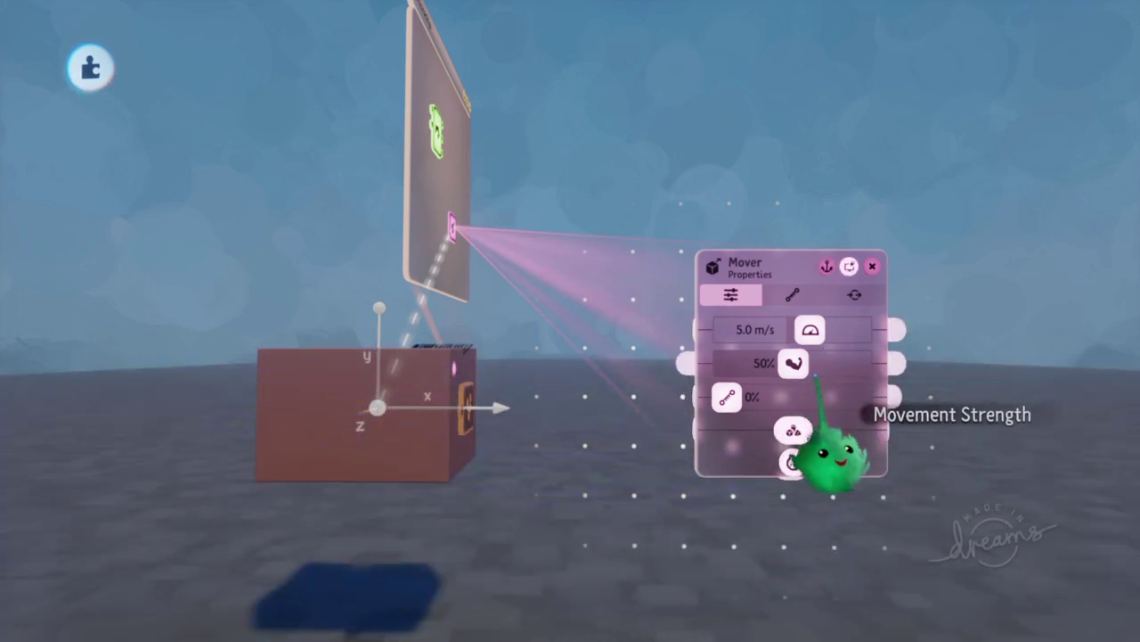
{"action": "key", "text": "ctrl+z"}
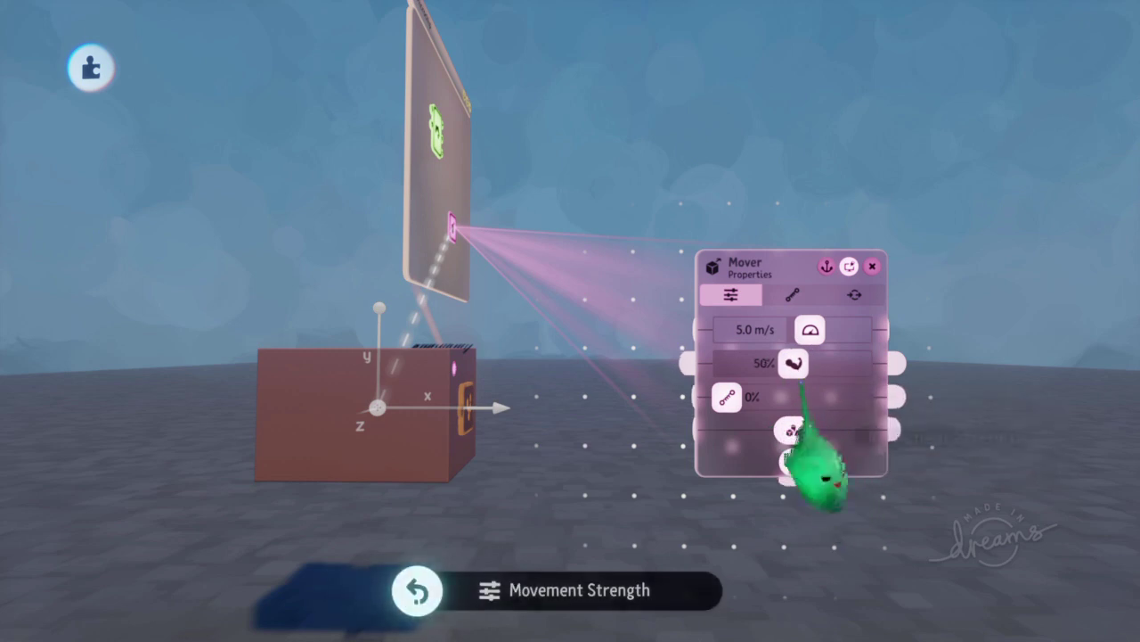
Wire the Controller Sensor's R2 output to the Mover's Power input
{"action": "middle_click_drag", "start_coordinate": [806, 405], "coordinate": [552, 276]}
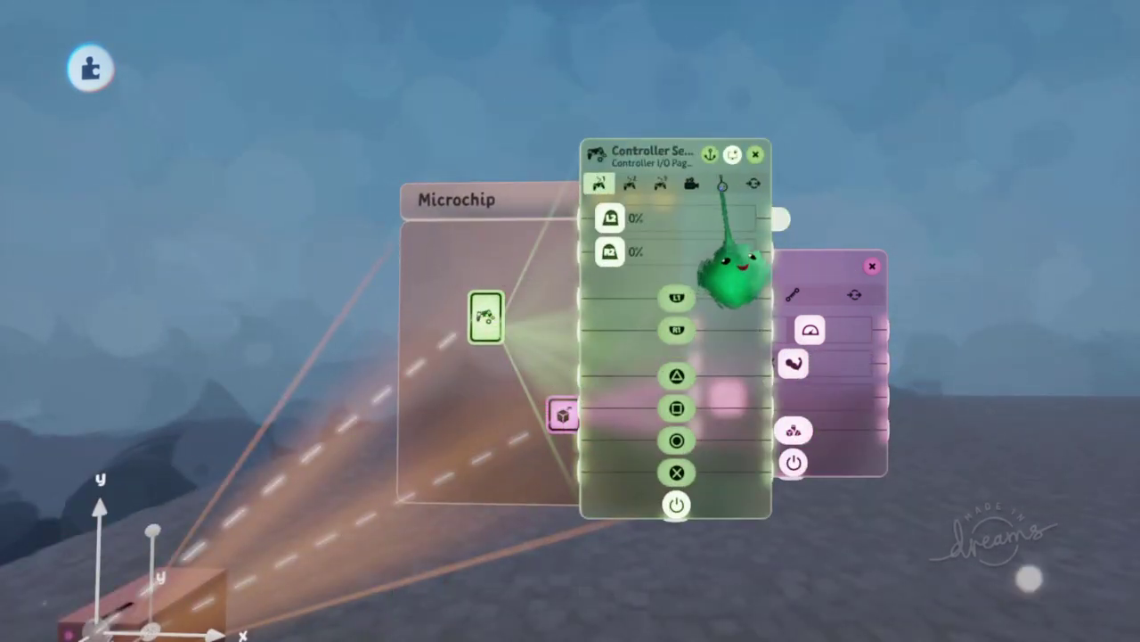
{"action": "left_click", "coordinate": [723, 184]}
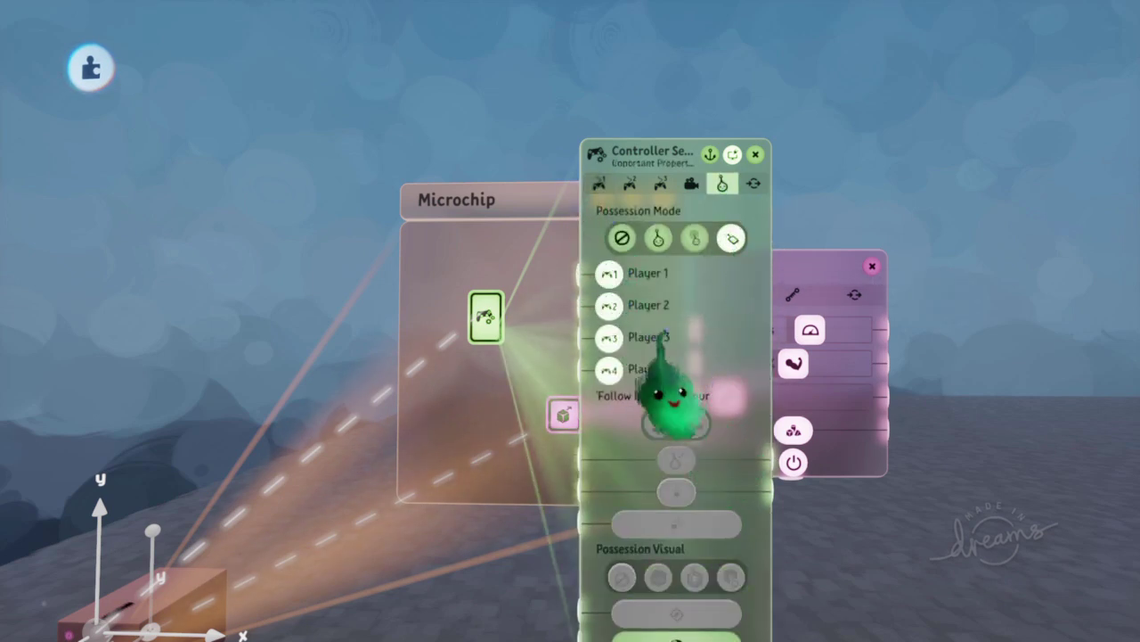
{"action": "left_click", "coordinate": [599, 184]}
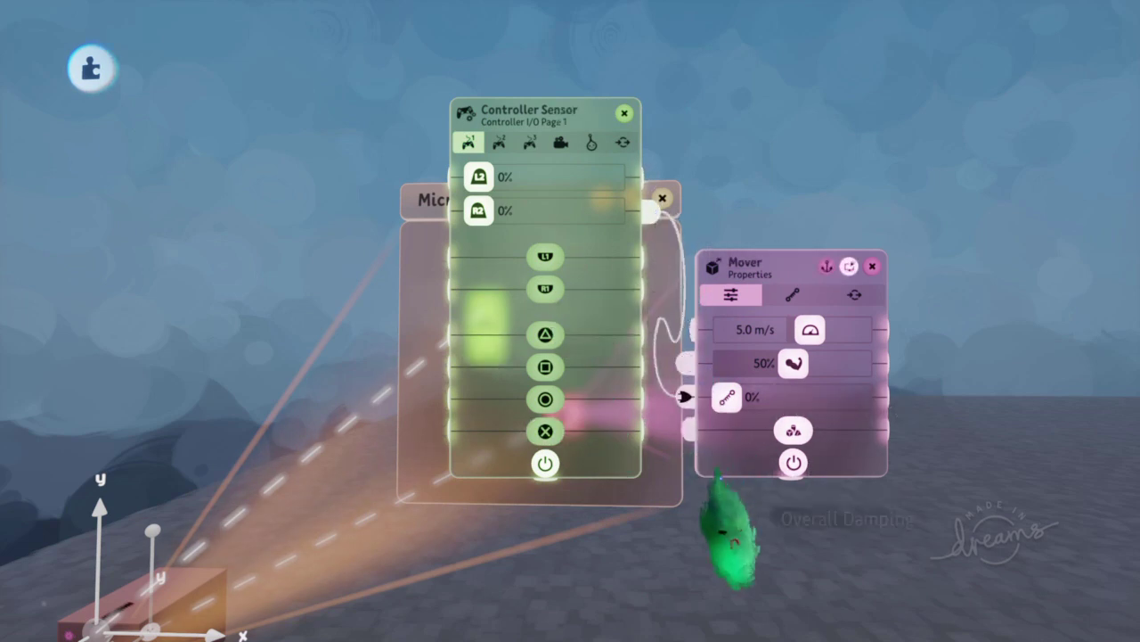
{"action": "left_click_drag", "start_coordinate": [718, 470], "coordinate": [712, 425]}
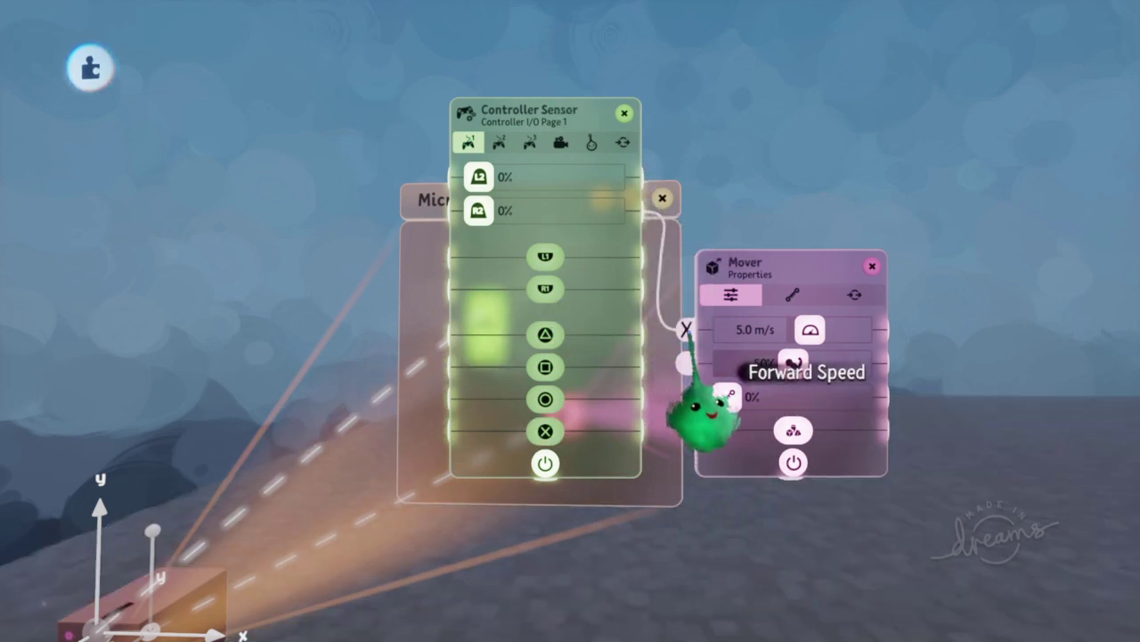
{"action": "left_click", "coordinate": [790, 480]}
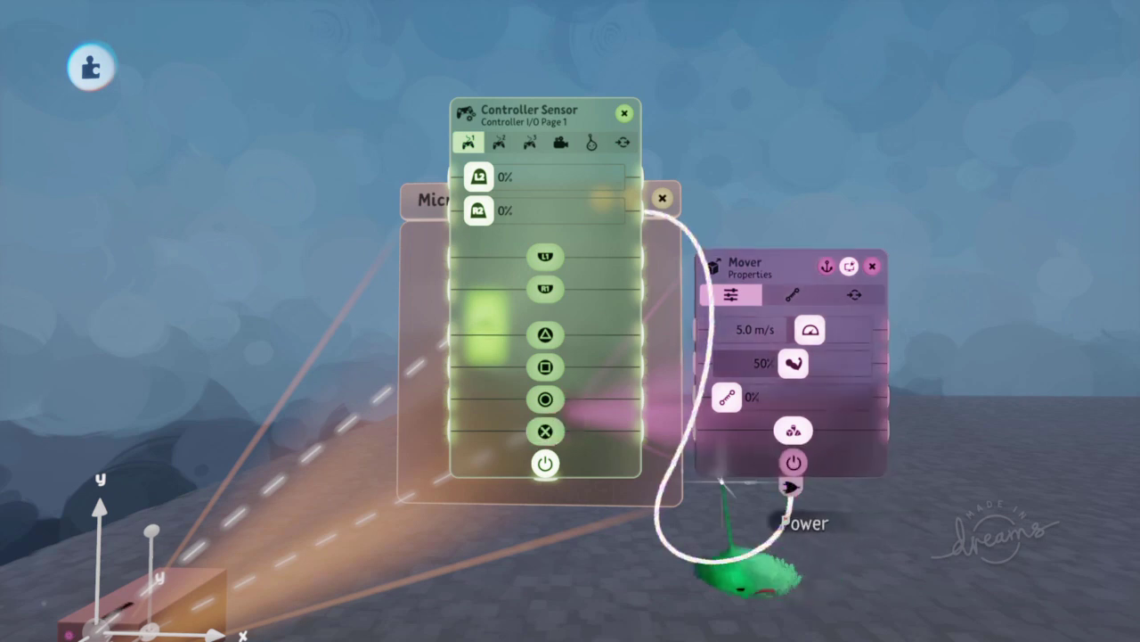
Run the scene briefly to test powering the Mover with R2
{"action": "key", "text": "Escape"}
{"action": "key", "text": "space"}
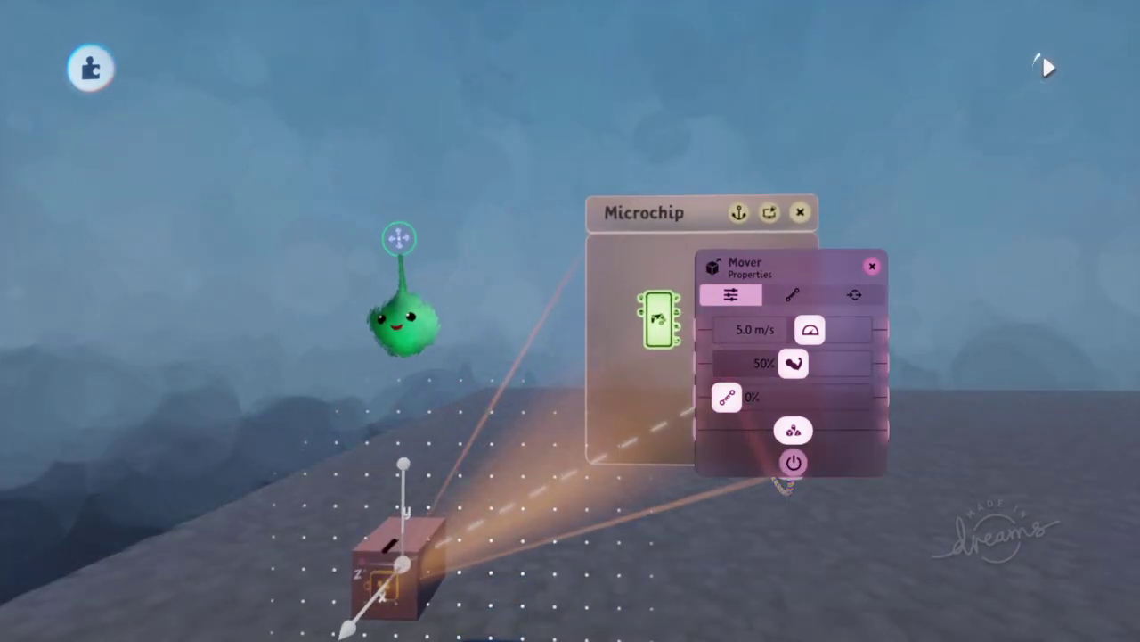
{"action": "key", "text": "space"}
Examine the physical properties of the block's group, including Moveable, and those of the sculpture inside it
{"action": "middle_click_drag", "start_coordinate": [463, 312], "coordinate": [522, 493]}
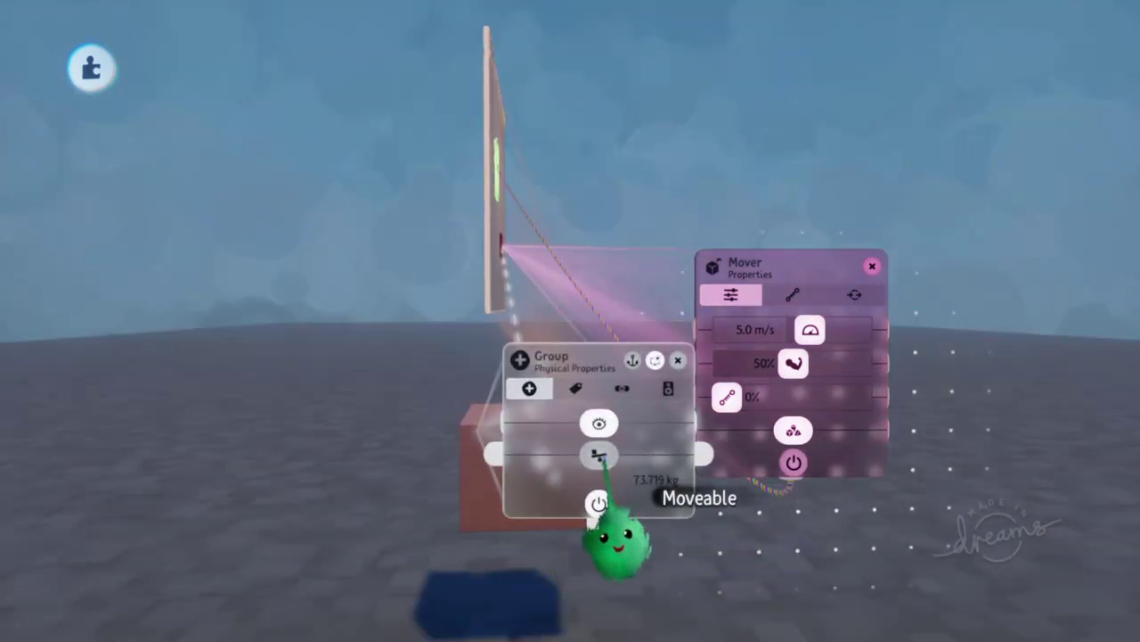
{"action": "key", "text": "Escape"}
{"action": "scroll", "coordinate": [612, 450], "scroll_direction": "down", "scroll_amount": 5}
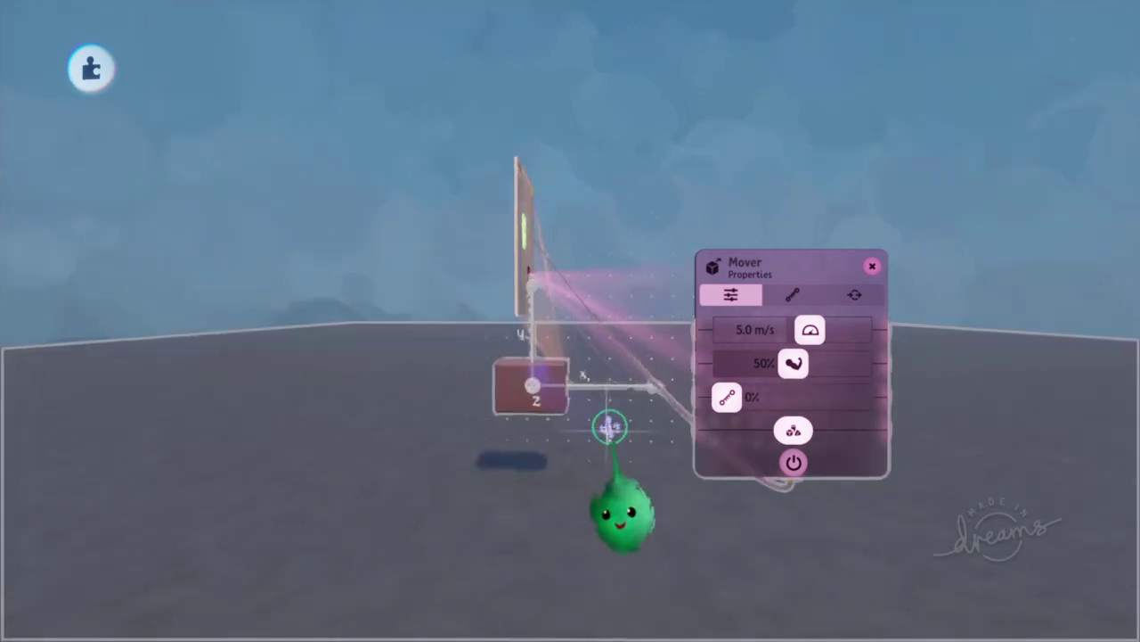
{"action": "left_click_drag", "start_coordinate": [603, 285], "coordinate": [466, 347]}
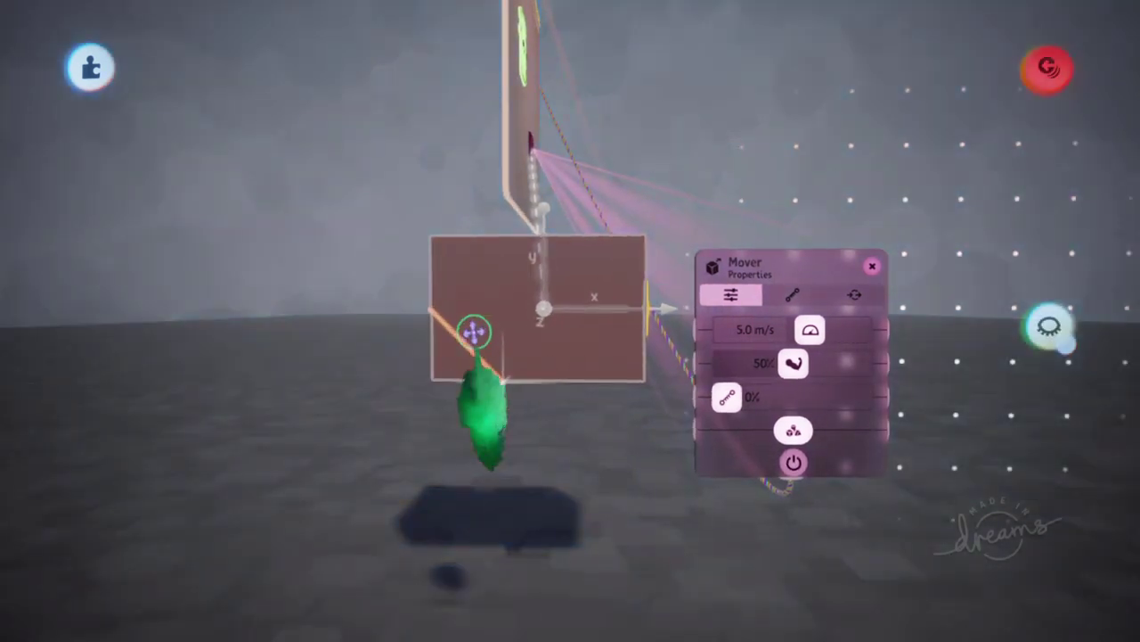
{"action": "left_click", "coordinate": [473, 333]}
{"action": "left_click", "coordinate": [640, 133]}
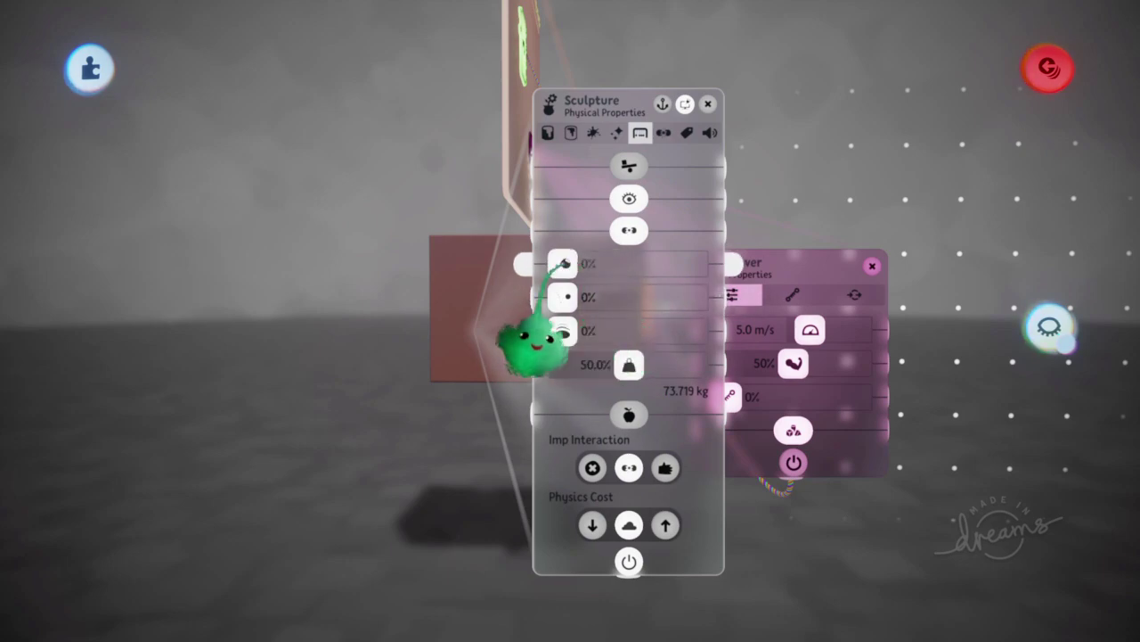
{"action": "key", "text": "Escape"}
Run the scene again to test how the block moves, raising the Mover's overall damping to 100%
{"action": "mouse_move", "coordinate": [359, 158]}
{"action": "middle_mouse_down"}
{"action": "mouse_move", "coordinate": [445, 315]}
{"action": "mouse_move", "coordinate": [457, 417]}
{"action": "middle_mouse_up"}
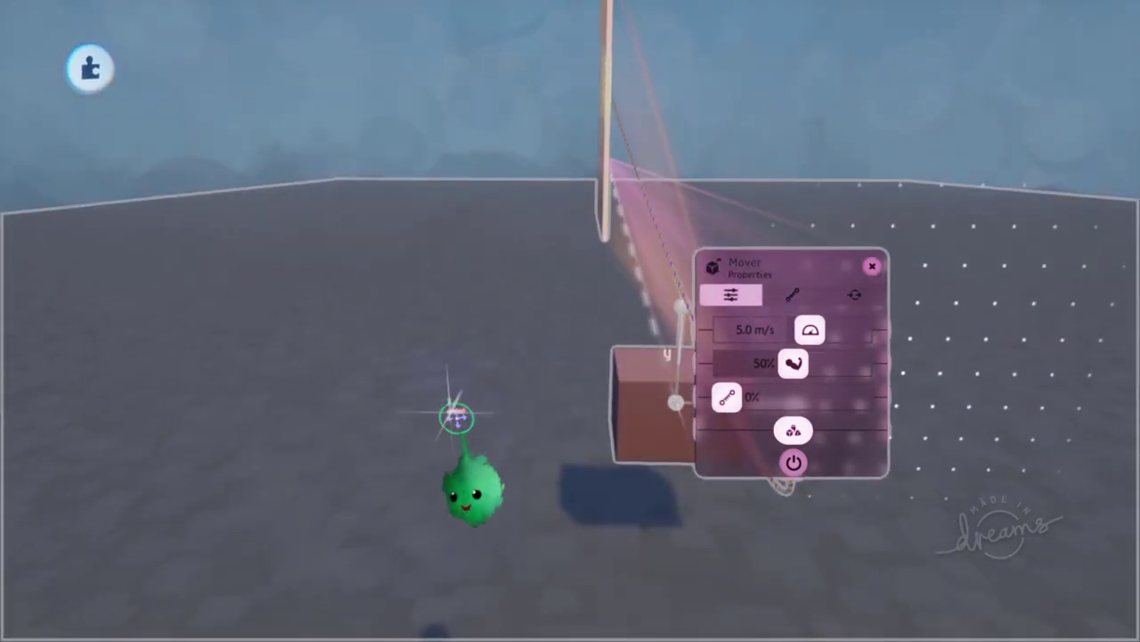
{"action": "key", "text": "space"}
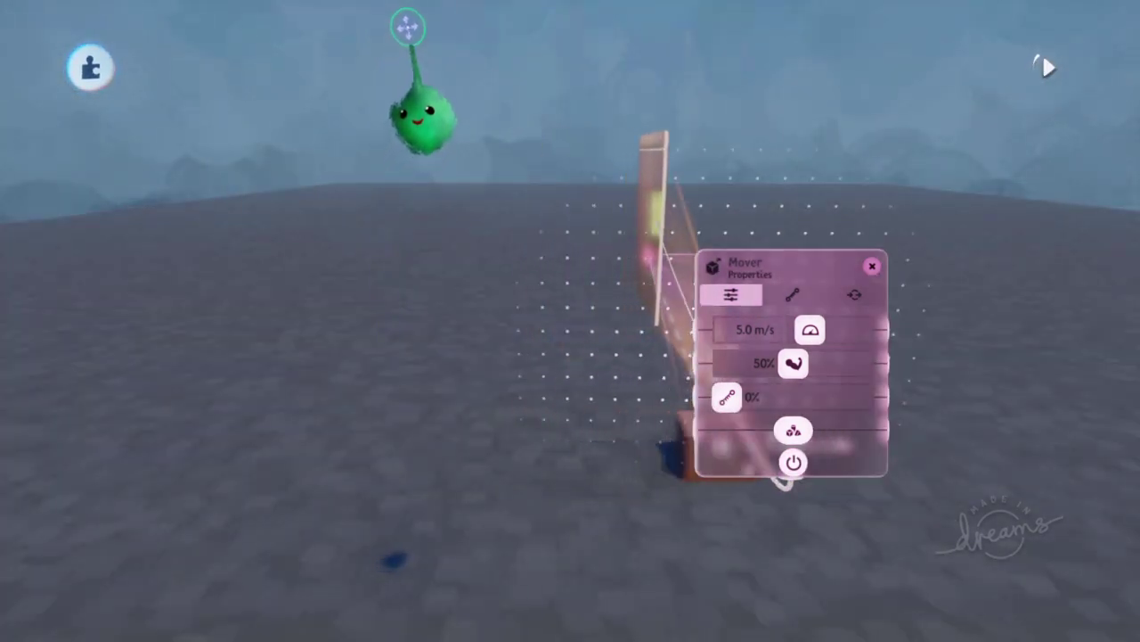
{"action": "middle_click_drag", "start_coordinate": [407, 28], "coordinate": [448, 5]}
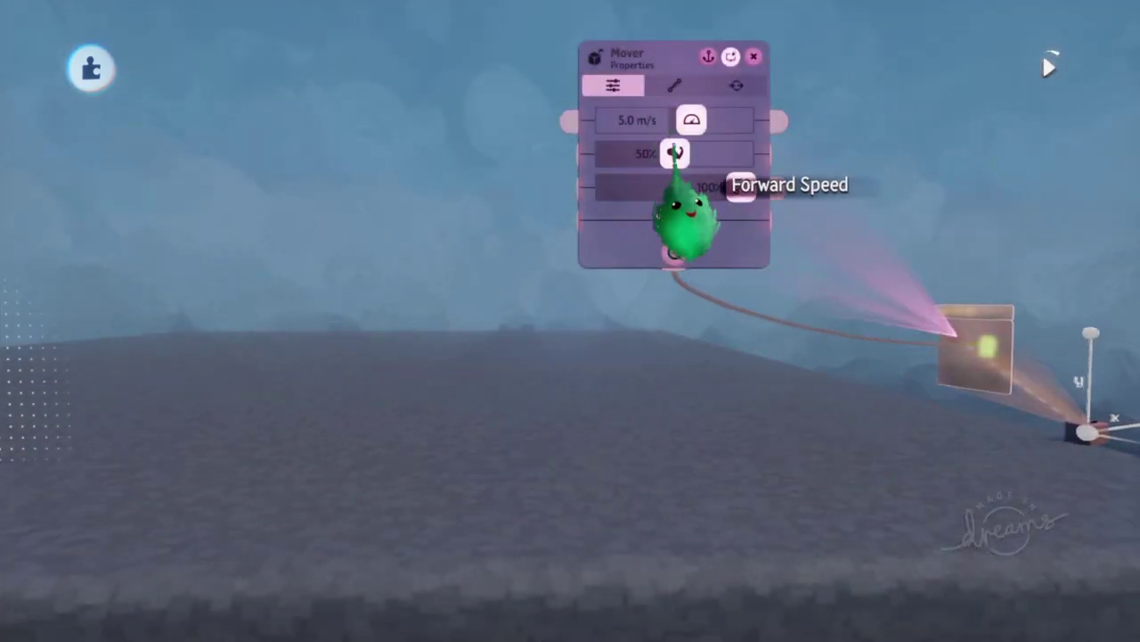
{"action": "key", "text": "space"}
Reconnect the Controller Sensor's R2 wire from the Mover's Power input to its Forward Speed input
{"action": "mouse_move", "coordinate": [674, 266]}
{"action": "middle_mouse_down"}
{"action": "mouse_move", "coordinate": [611, 297]}
{"action": "mouse_move", "coordinate": [665, 348]}
{"action": "mouse_move", "coordinate": [733, 357]}
{"action": "mouse_move", "coordinate": [669, 349]}
{"action": "mouse_move", "coordinate": [657, 366]}
{"action": "mouse_move", "coordinate": [674, 272]}
{"action": "middle_mouse_up"}
{"action": "left_click_drag", "start_coordinate": [664, 301], "coordinate": [566, 239]}
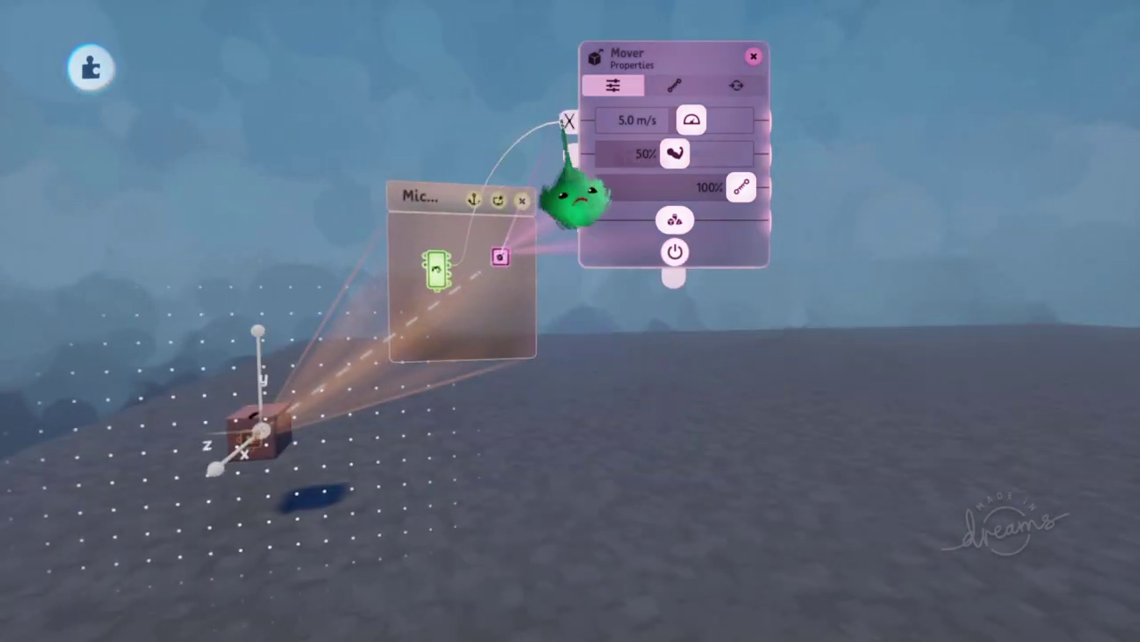
{"action": "scroll", "coordinate": [589, 119], "scroll_direction": "up", "scroll_amount": 5}
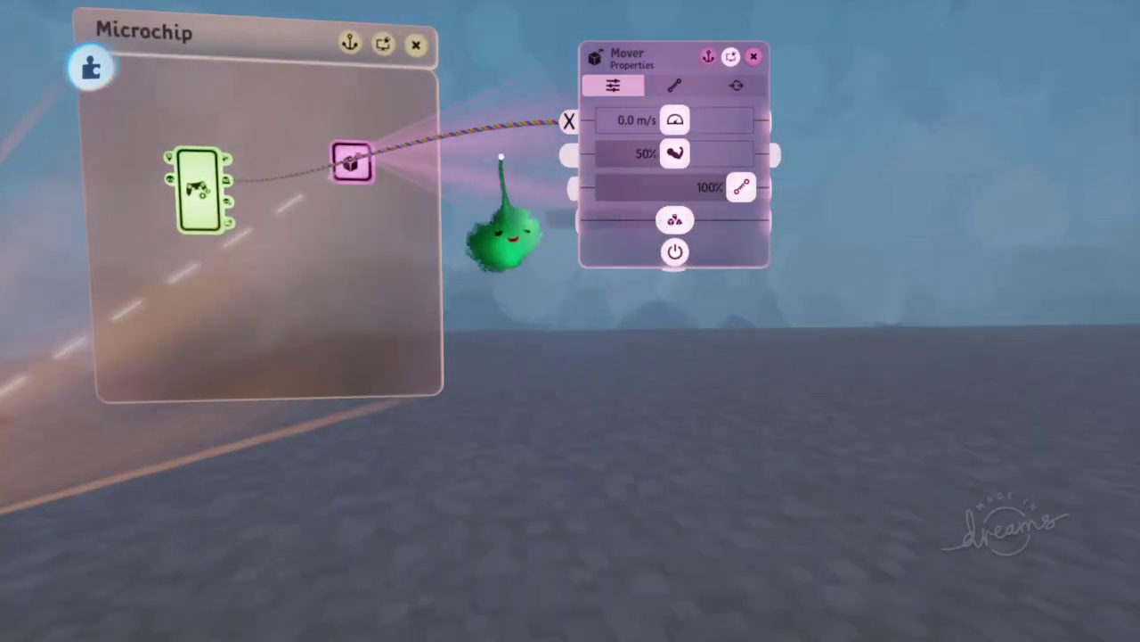
{"action": "mouse_move", "coordinate": [564, 125]}
{"action": "middle_mouse_down"}
{"action": "mouse_move", "coordinate": [573, 191]}
{"action": "mouse_move", "coordinate": [570, 122]}
{"action": "middle_mouse_up"}
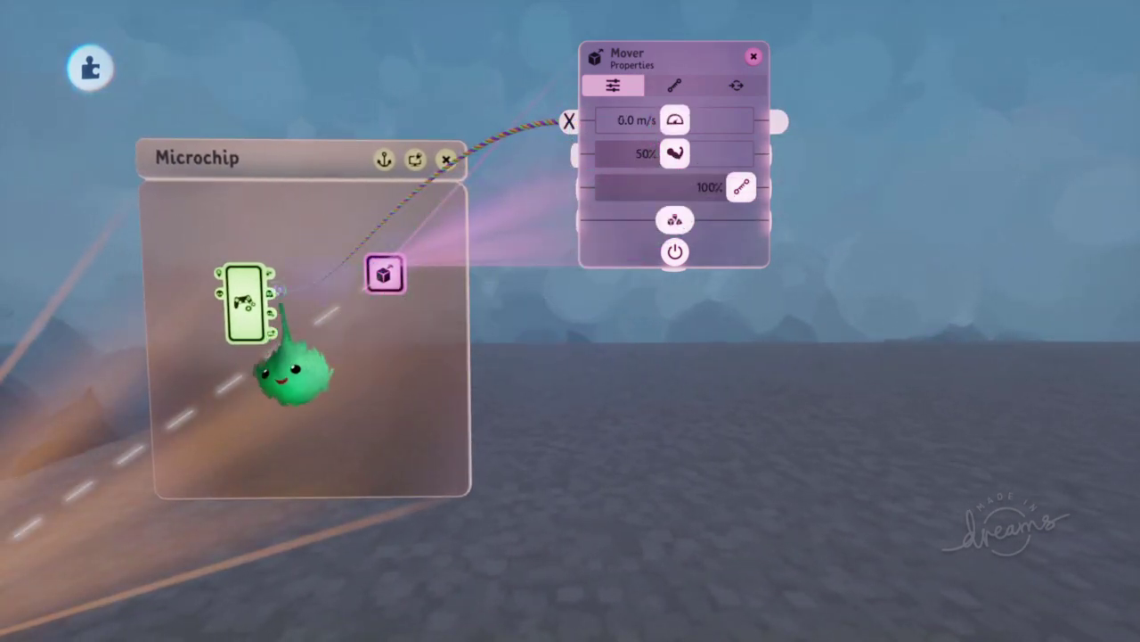
{"action": "left_click_drag", "start_coordinate": [280, 291], "coordinate": [293, 281]}
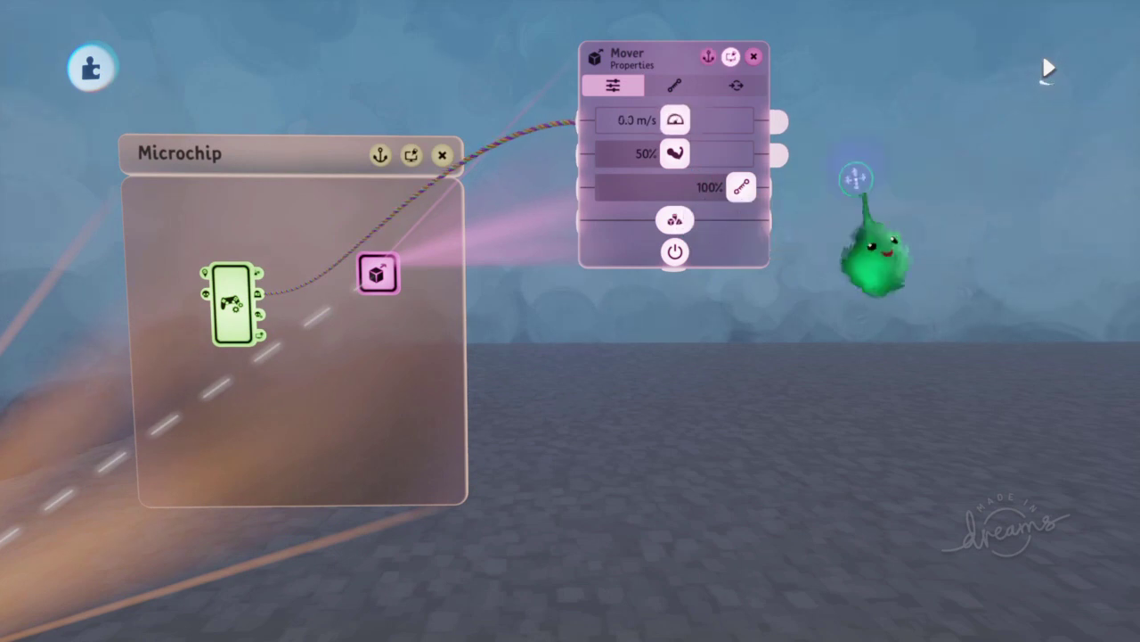
Reduce the Mover's overall damping to 5%
{"action": "left_click_drag", "start_coordinate": [739, 187], "coordinate": [641, 187]}
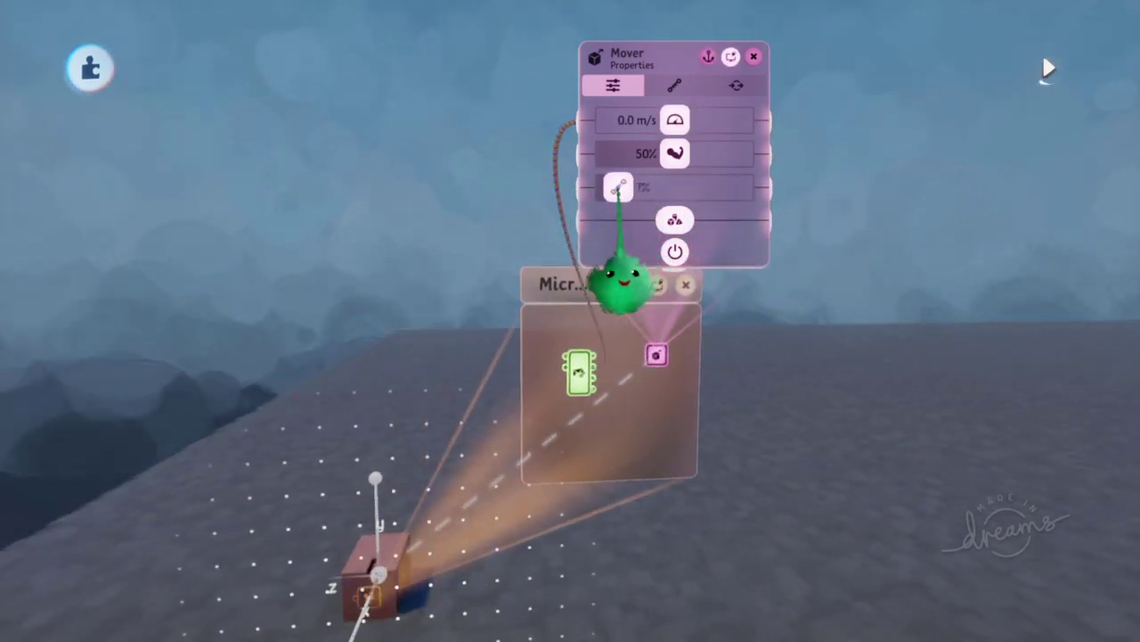
{"action": "left_click_drag", "start_coordinate": [618, 188], "coordinate": [615, 189]}
{"action": "middle_click_drag", "start_coordinate": [615, 188], "coordinate": [923, 140]}
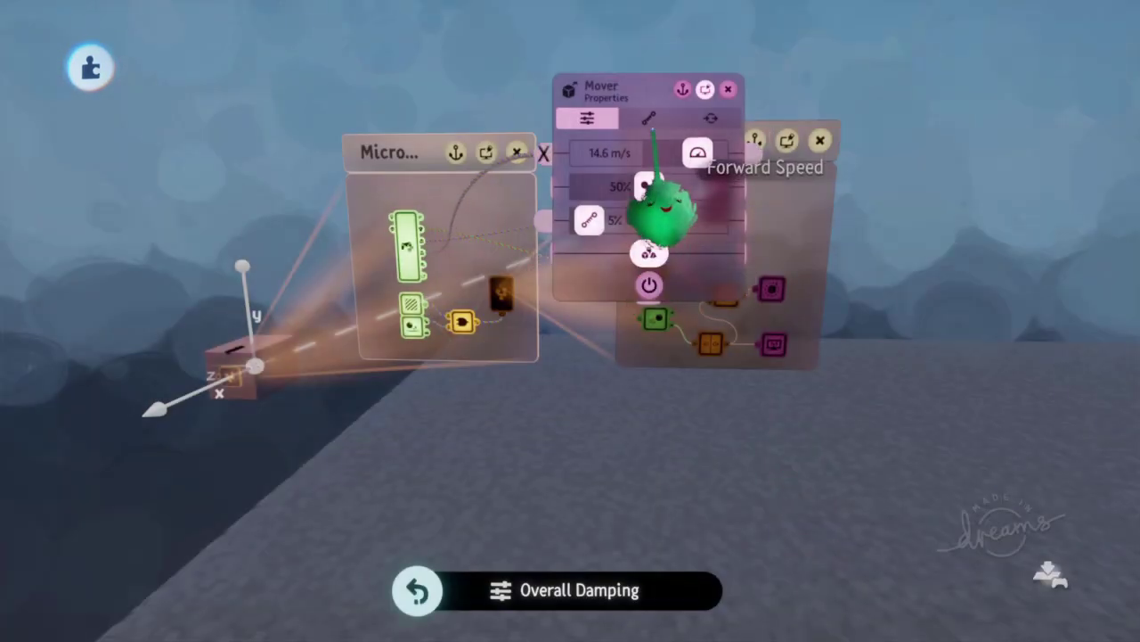
Examine the Mover's damping specifics for the X, Y and Z axes against the block's orientation
{"action": "left_click", "coordinate": [650, 120]}
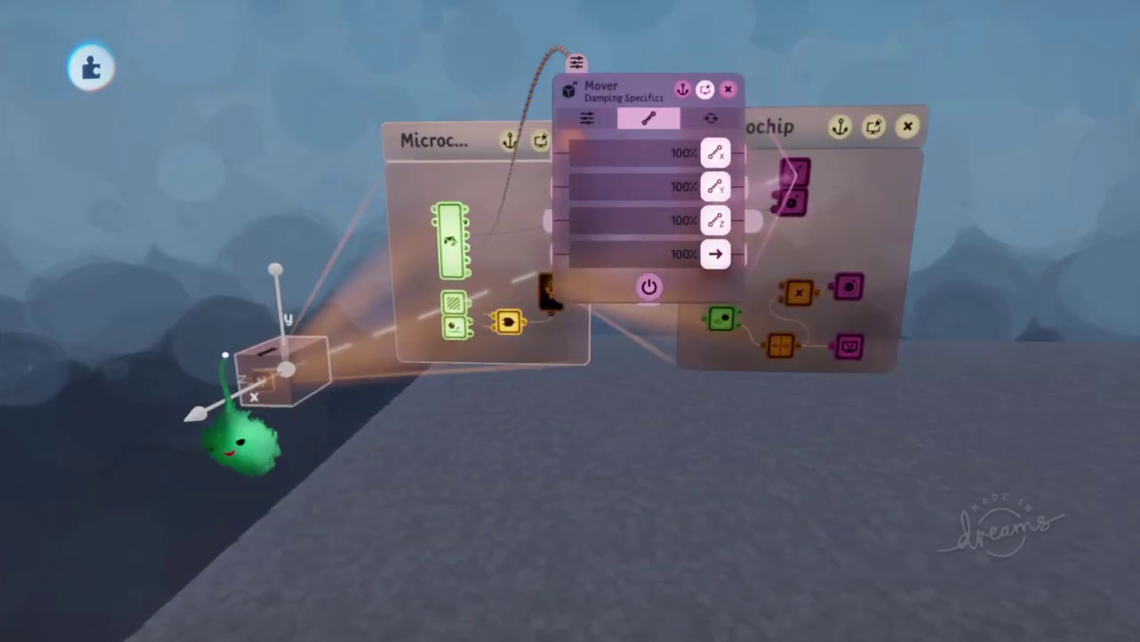
{"action": "middle_click_drag", "start_coordinate": [225, 355], "coordinate": [277, 407]}
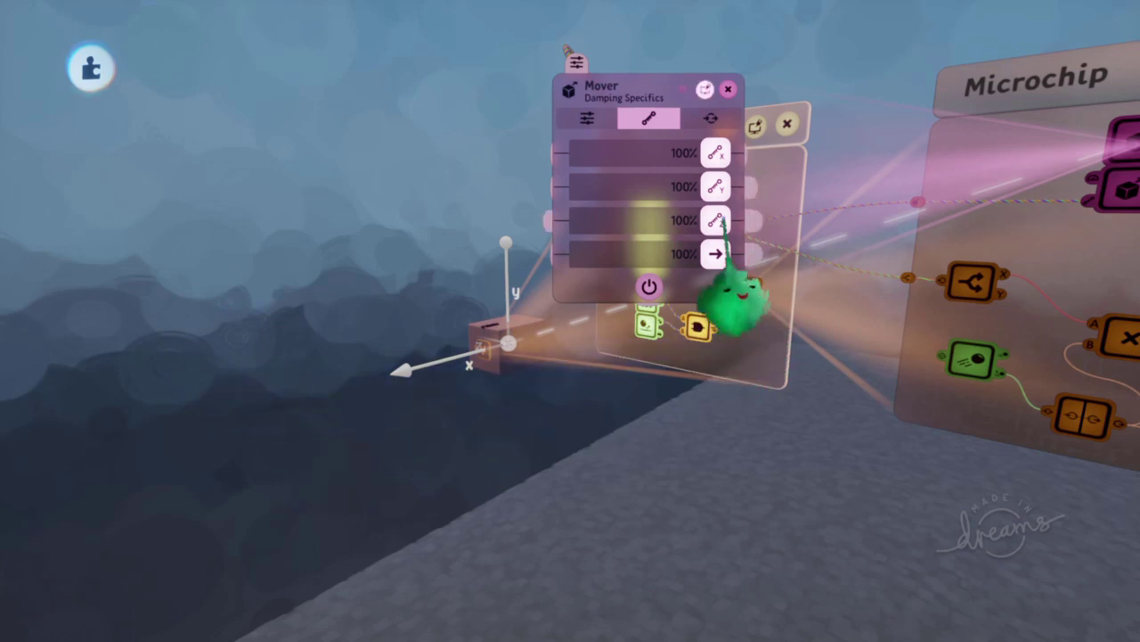
{"action": "left_click", "coordinate": [715, 186]}
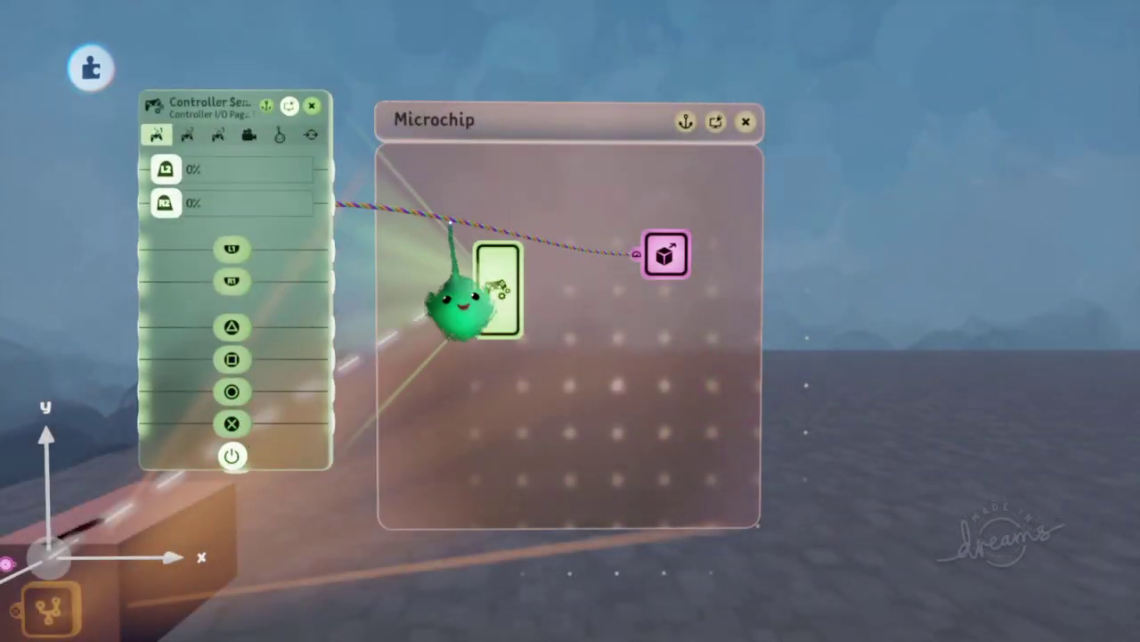
Place an addition Calculator on the microchip, wiring R2 into operand A and its result into the Mover's Forward Speed
{"action": "key", "text": "Tab"}
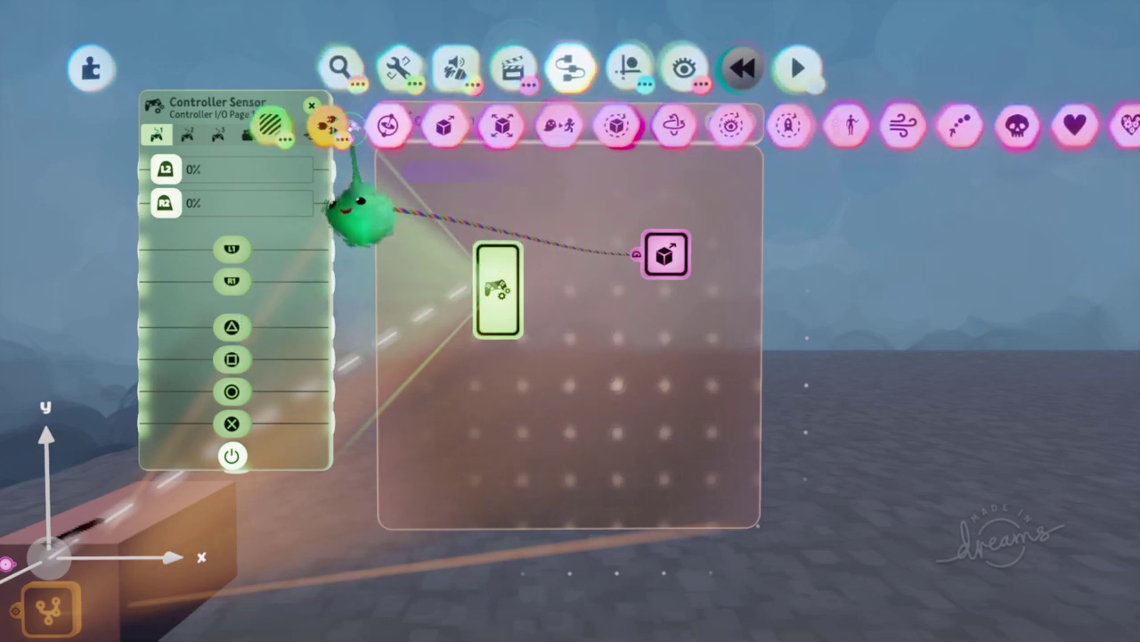
{"action": "left_click", "coordinate": [332, 126]}
{"action": "left_click", "coordinate": [612, 127]}
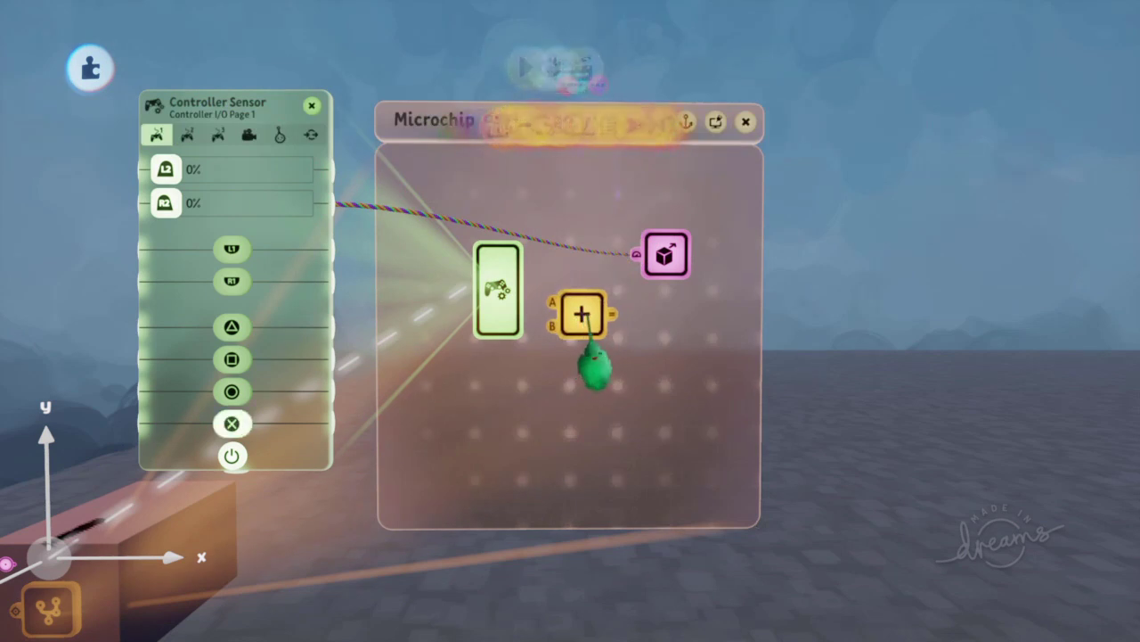
{"action": "left_click", "coordinate": [583, 316]}
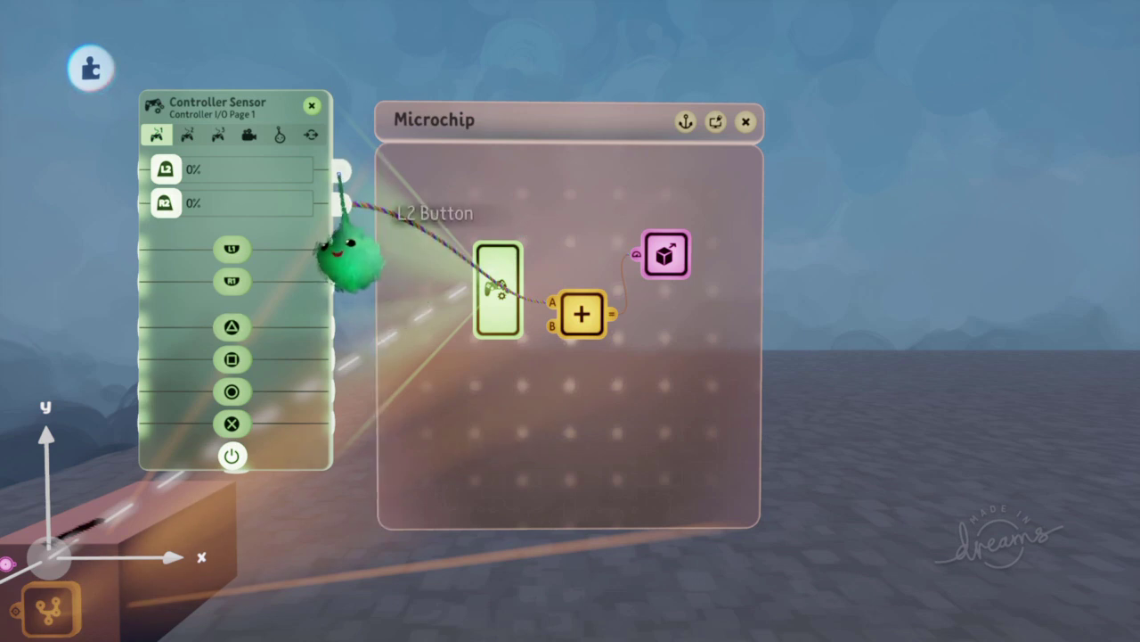
Wire the Controller Sensor's L2 output to the Calculator's operand B and set that input's blend mode to X
{"action": "left_click", "coordinate": [339, 173]}
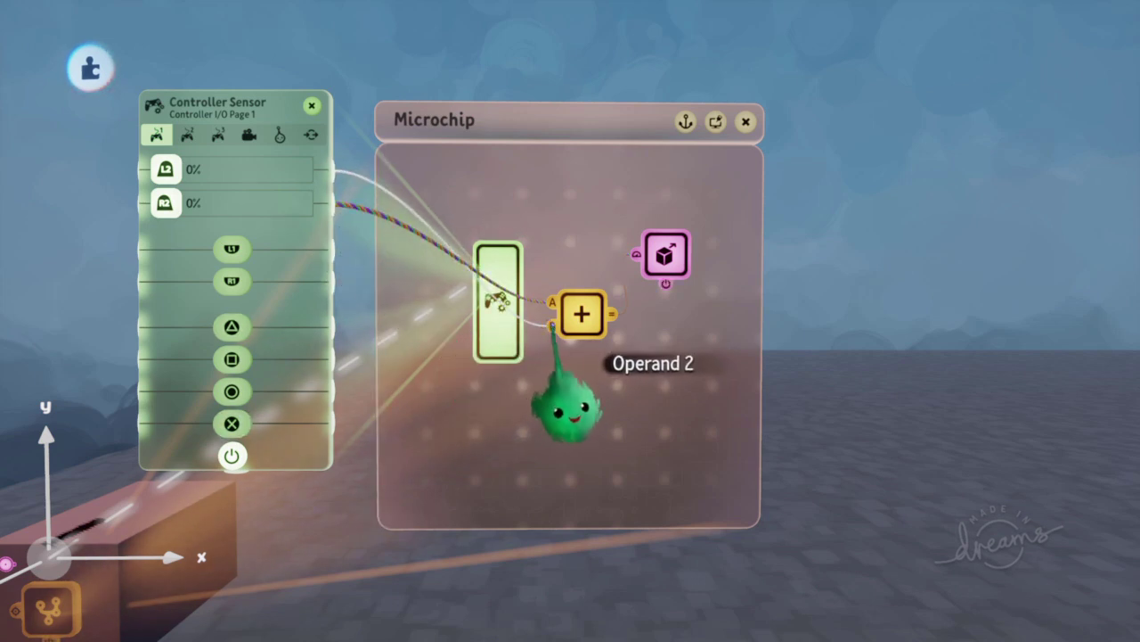
{"action": "left_click", "coordinate": [582, 313]}
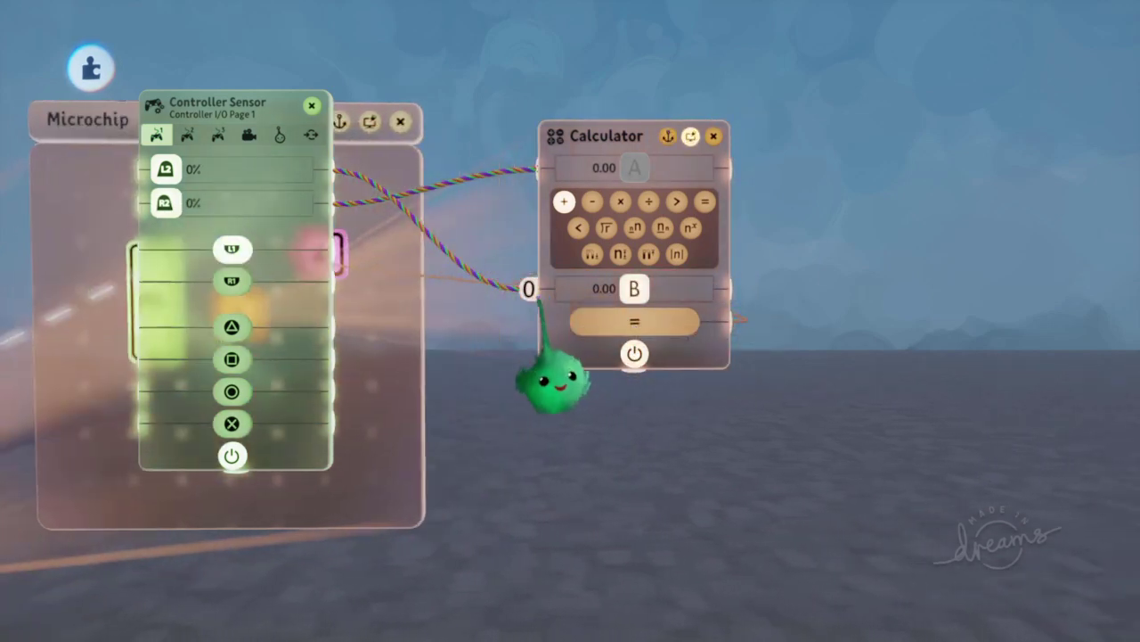
{"action": "left_click", "coordinate": [530, 289]}
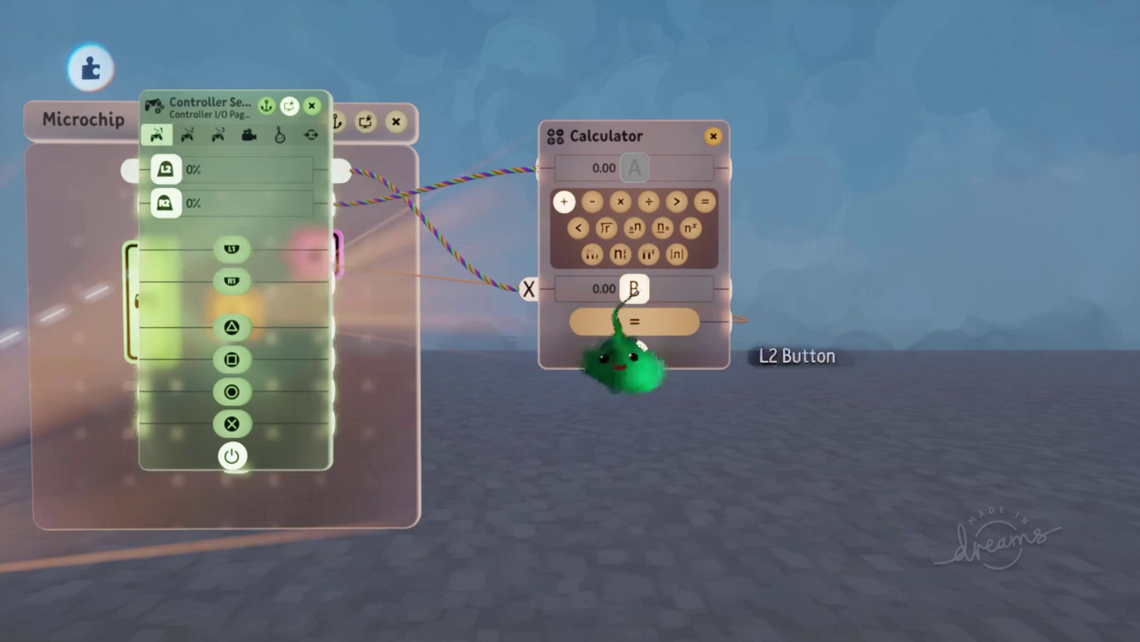
Set the Calculator's operand B to -1 and close the Calculator and Controller Sensor settings
{"action": "left_click", "coordinate": [629, 294]}
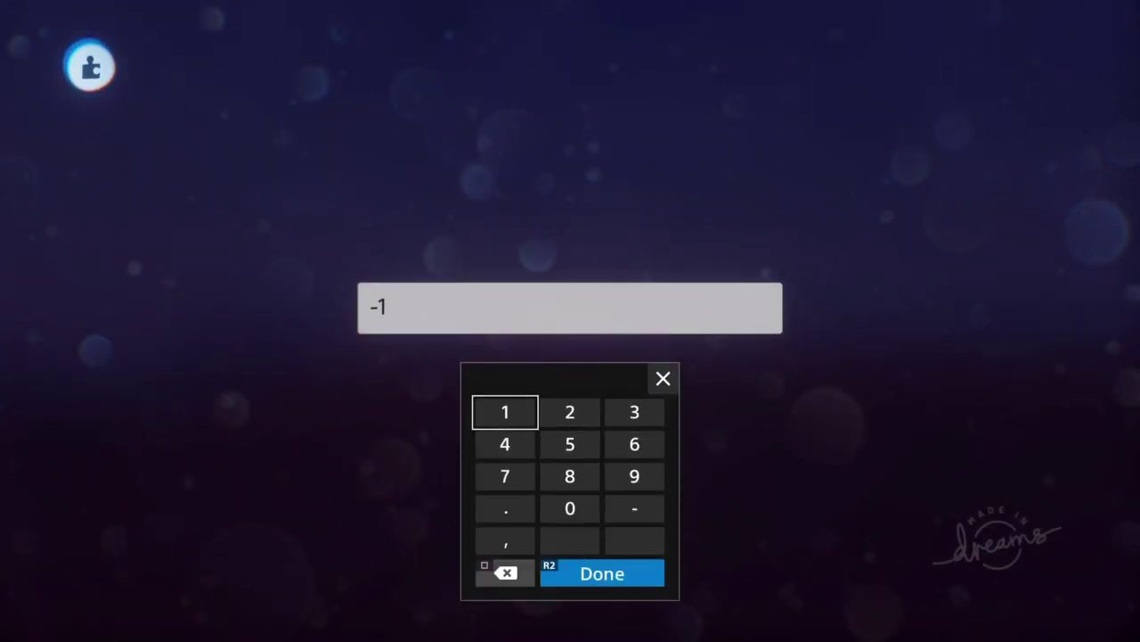
{"action": "key", "text": "Return"}
{"action": "key", "text": "Escape"}
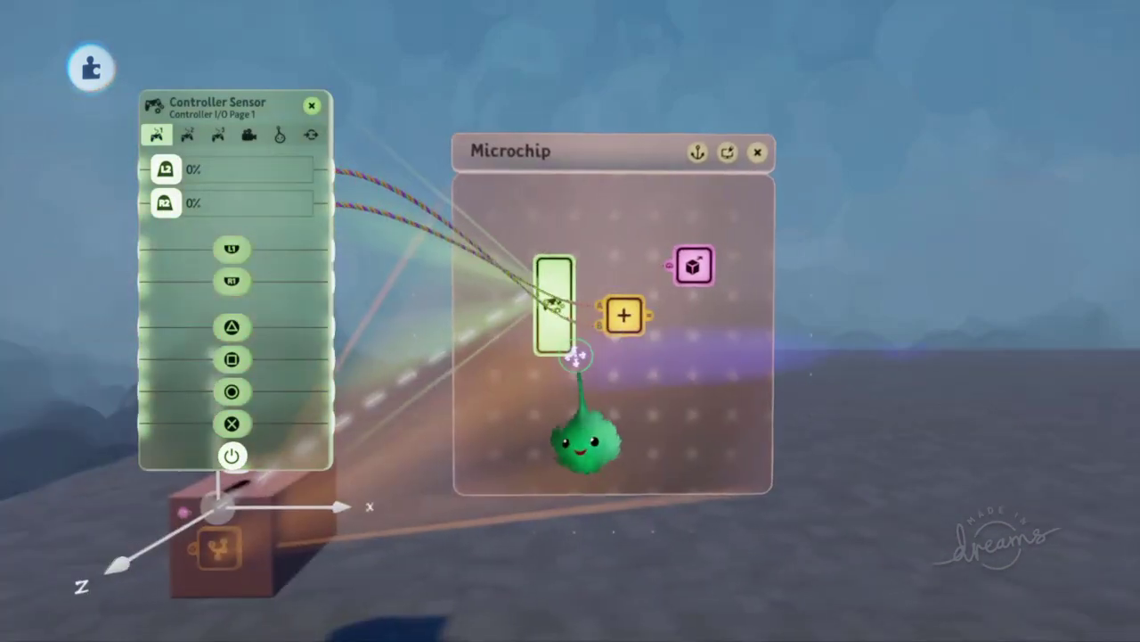
{"action": "middle_click_drag", "start_coordinate": [576, 356], "coordinate": [536, 365]}
{"action": "middle_click_drag", "start_coordinate": [470, 299], "coordinate": [593, 276]}
{"action": "key", "text": "Escape"}
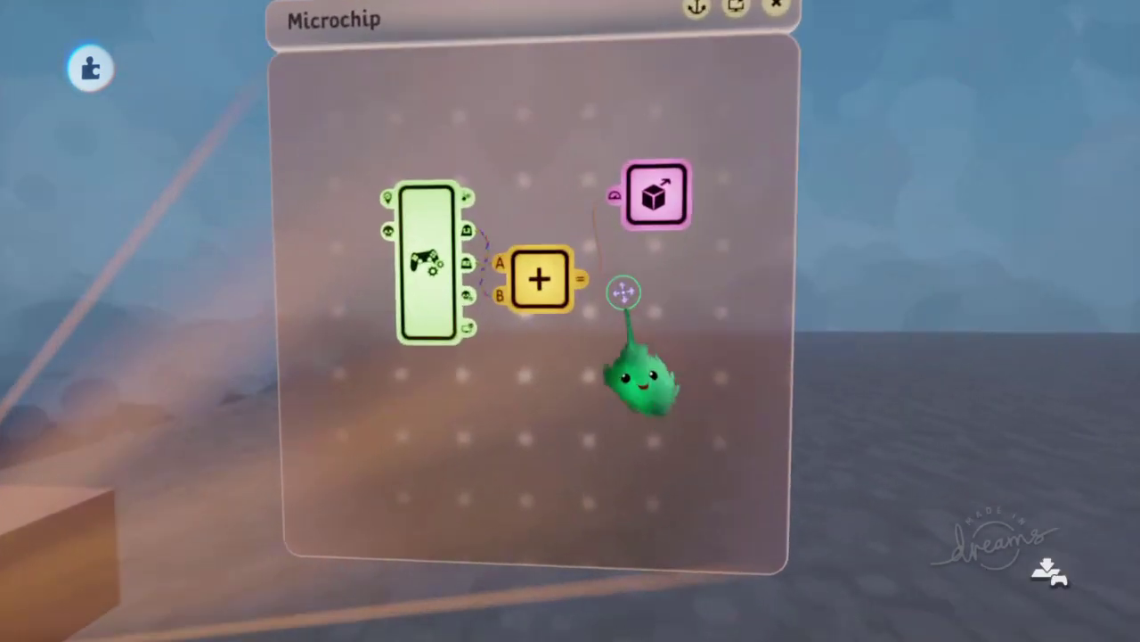
Move the Mover further from the Calculator, enter a negative value for the Calculator's operand A and close its settings
{"action": "left_click_drag", "start_coordinate": [662, 201], "coordinate": [714, 236]}
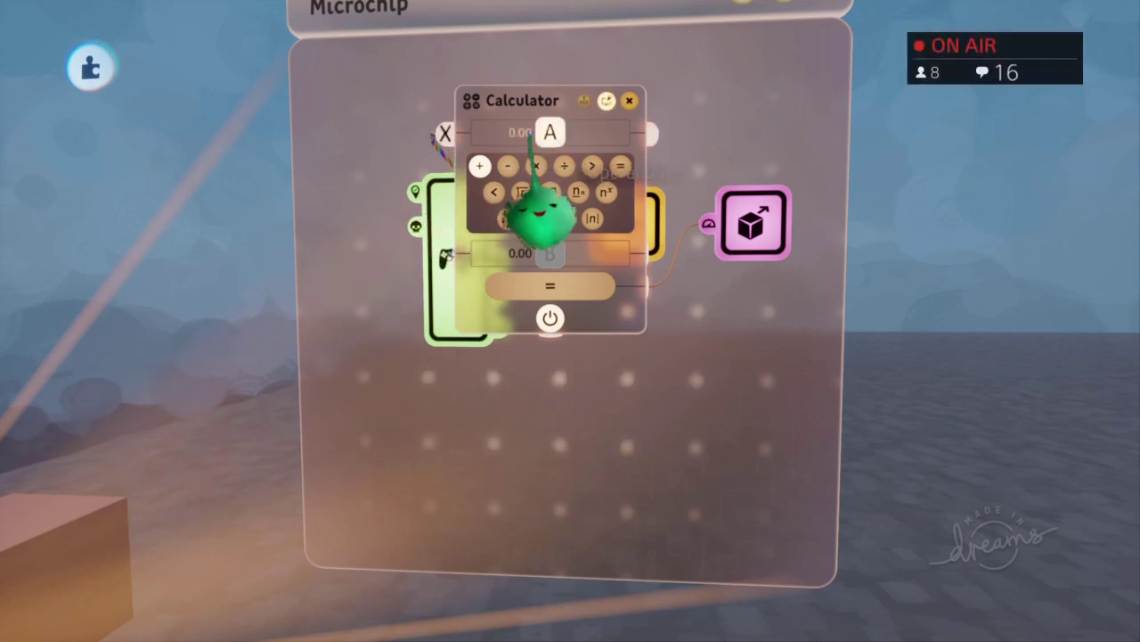
{"action": "left_click", "coordinate": [534, 134]}
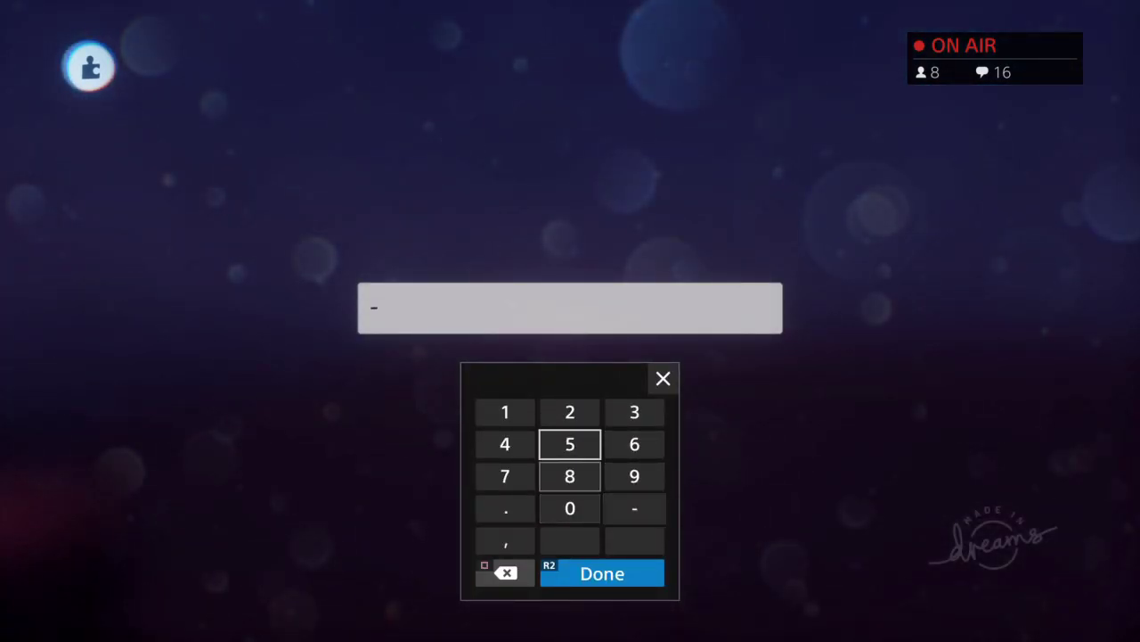
{"action": "key", "text": "Return"}
{"action": "key", "text": "Escape"}
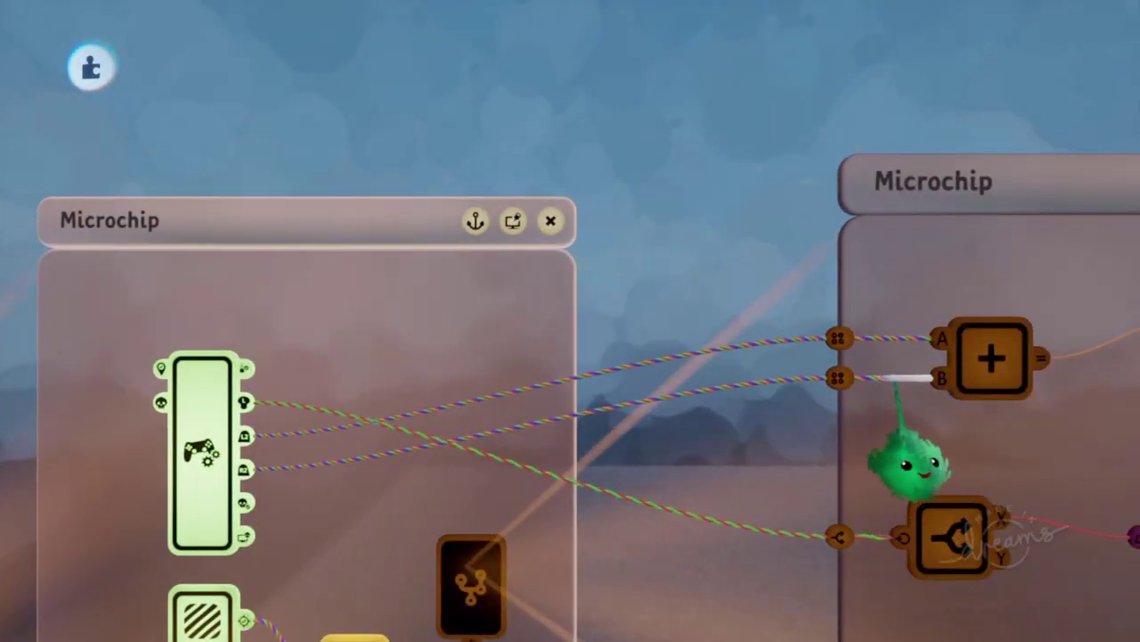
Rewire R2 straight into the Mover's Forward Speed, delete the Calculator and move the Mover up in line with its input
{"action": "left_click_drag", "start_coordinate": [900, 379], "coordinate": [882, 337]}
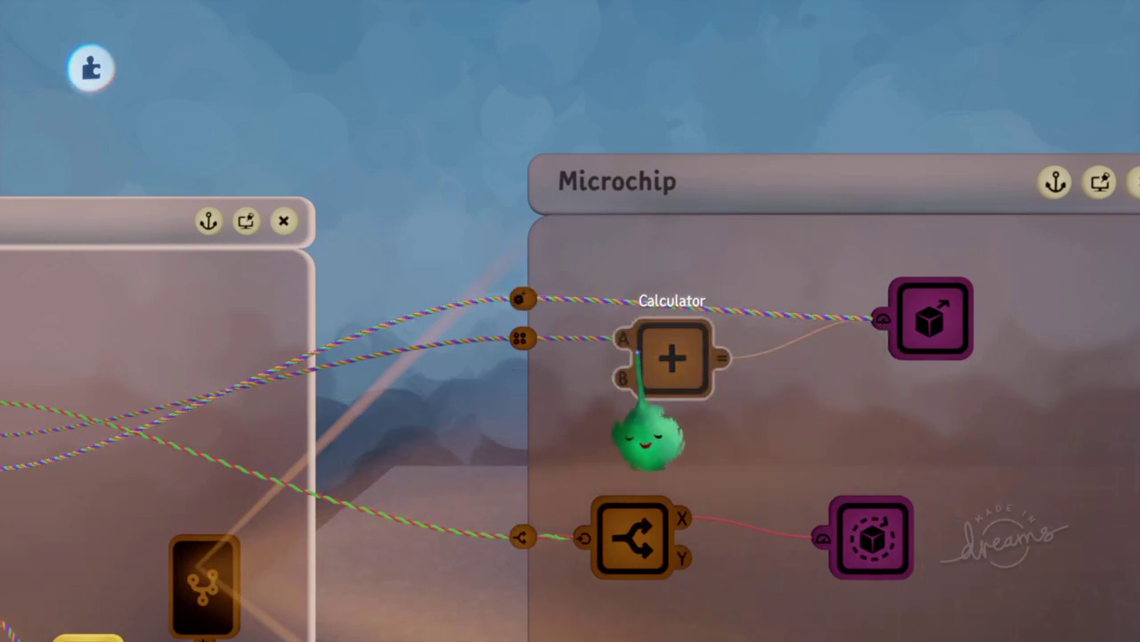
{"action": "left_click", "coordinate": [668, 361]}
{"action": "left_click_drag", "start_coordinate": [857, 314], "coordinate": [758, 275]}
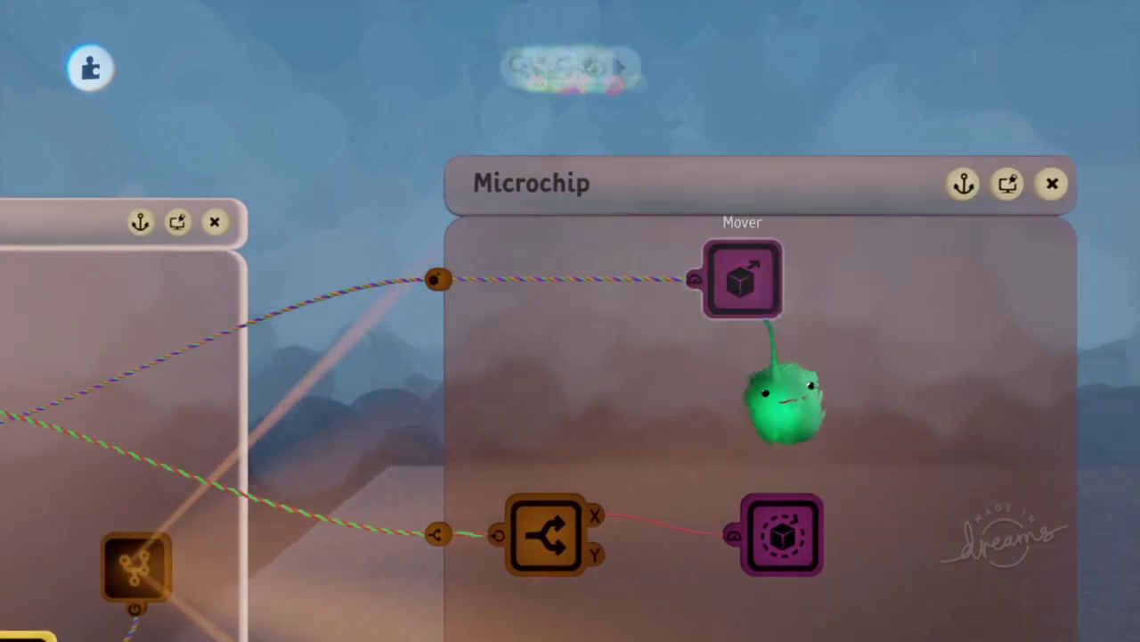
Add a second Mover directly below the first and set its Overall Damping to 69%
{"action": "left_click_drag", "start_coordinate": [755, 406], "coordinate": [764, 461]}
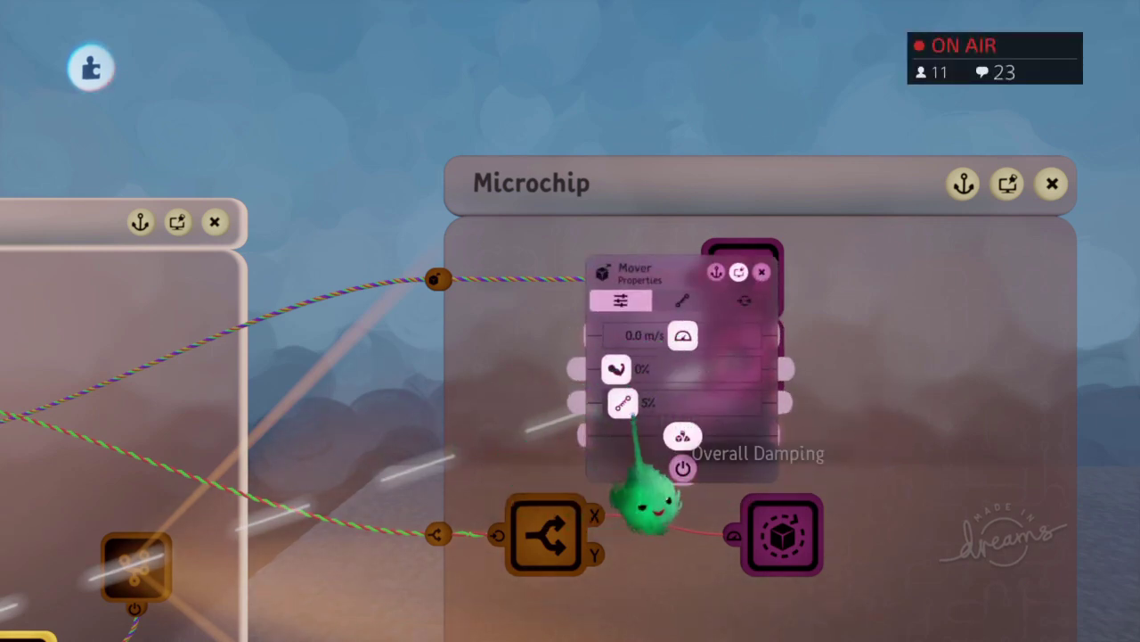
{"action": "left_click_drag", "start_coordinate": [634, 408], "coordinate": [661, 403]}
{"action": "left_click_drag", "start_coordinate": [680, 364], "coordinate": [808, 400]}
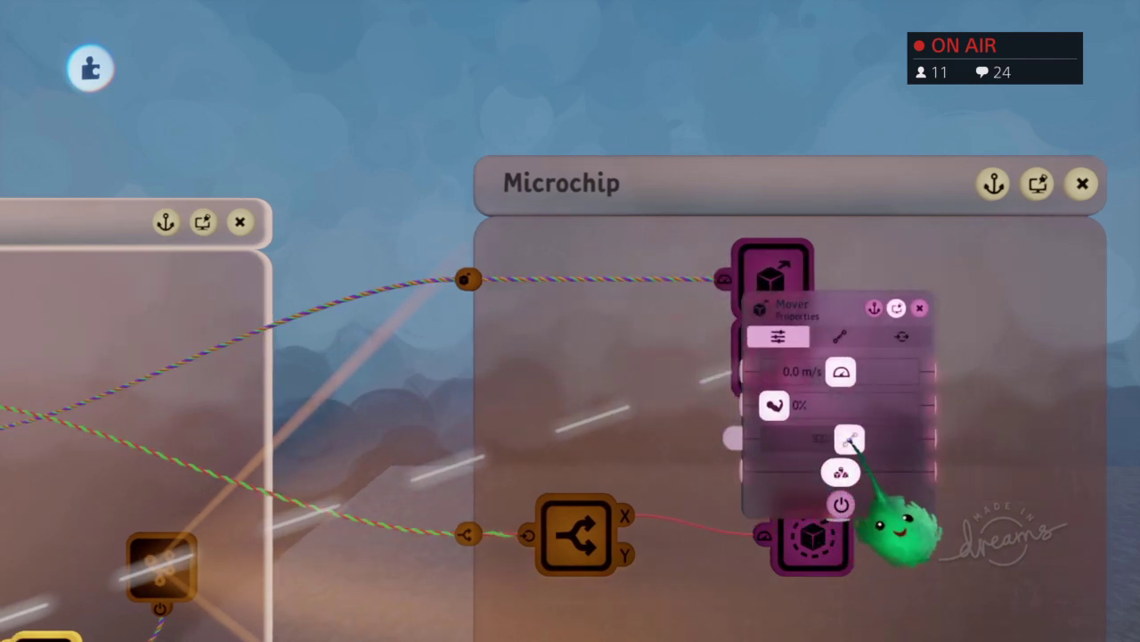
{"action": "left_click_drag", "start_coordinate": [861, 438], "coordinate": [866, 439]}
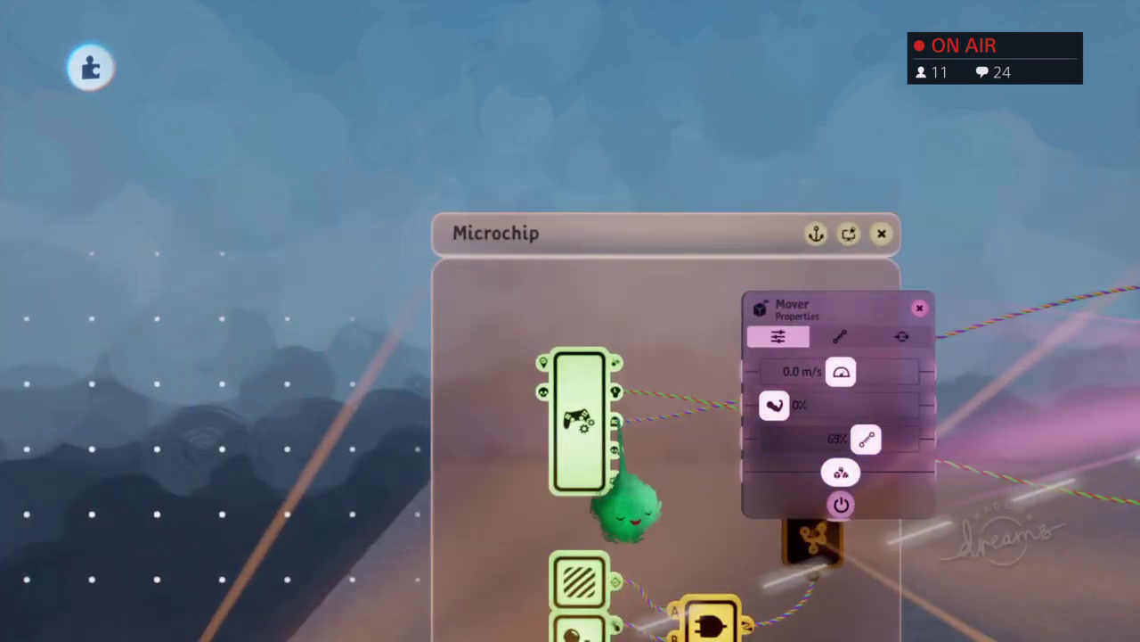
Wire the Controller Sensor's L2 Button output into the second Mover's Overall Damping with the X blend mode
{"action": "left_click", "coordinate": [575, 416]}
{"action": "left_click", "coordinate": [577, 419]}
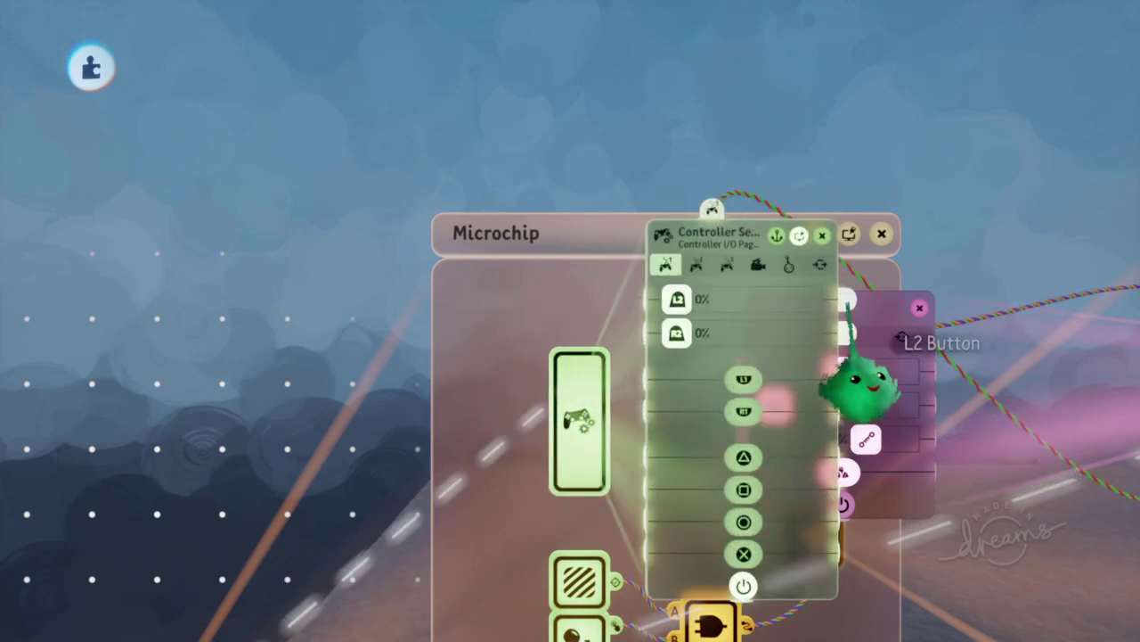
{"action": "key", "text": "Escape"}
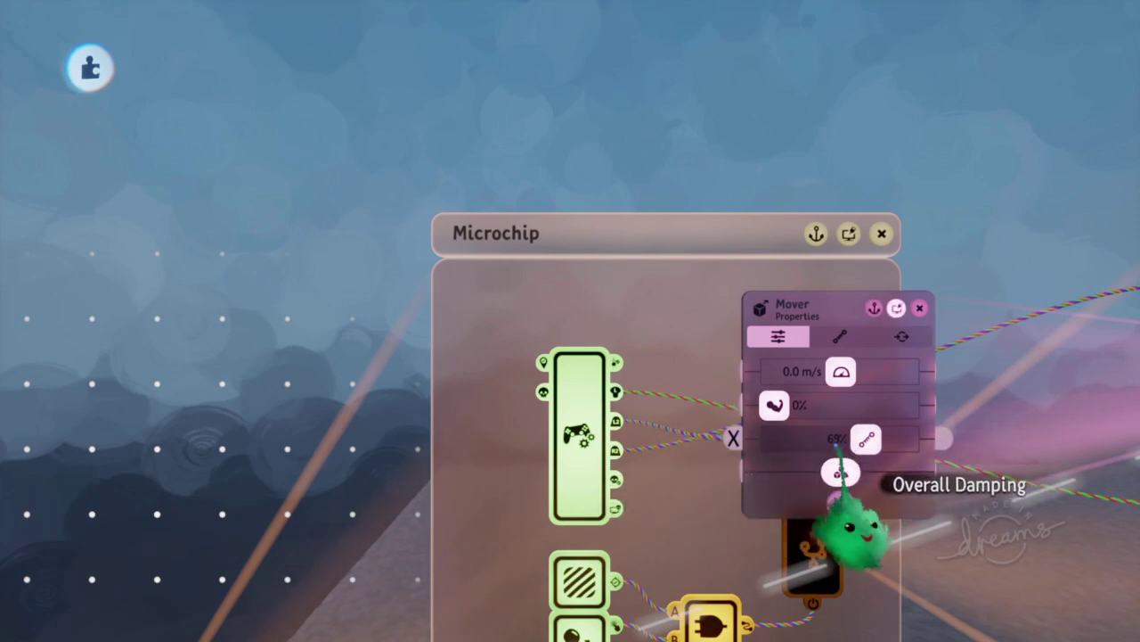
In the second Mover's damping specifics, set Y to 0%, lower Z and the arrow-marked damping to their minimum, and close the settings
{"action": "middle_click_drag", "start_coordinate": [837, 530], "coordinate": [764, 470]}
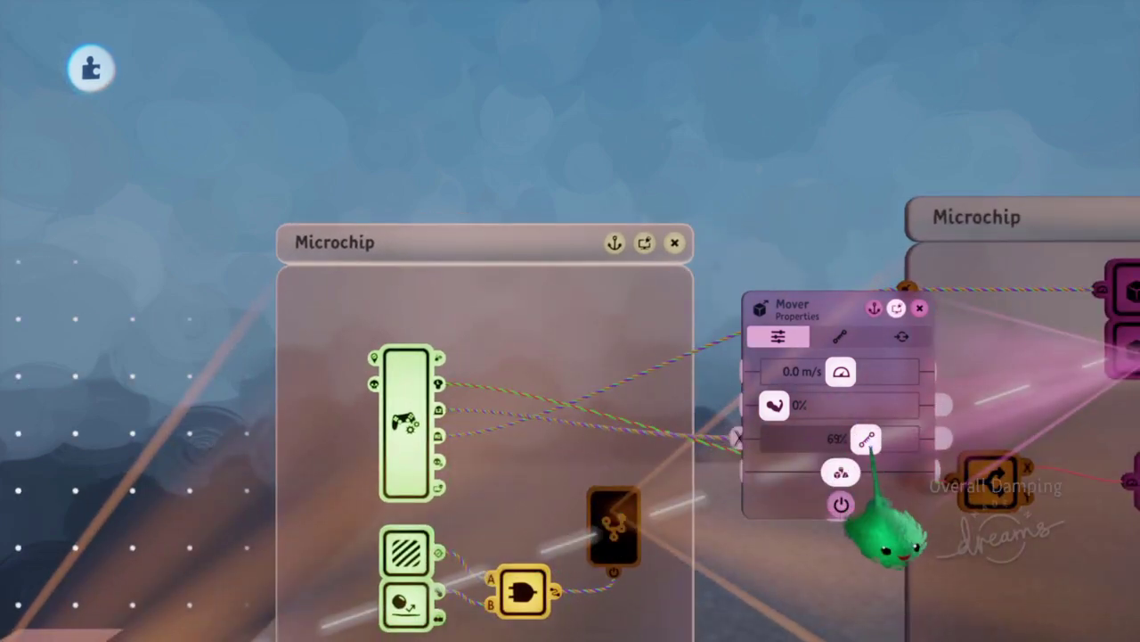
{"action": "mouse_move", "coordinate": [882, 521]}
{"action": "middle_mouse_down"}
{"action": "mouse_move", "coordinate": [855, 512]}
{"action": "mouse_move", "coordinate": [868, 525]}
{"action": "middle_mouse_up"}
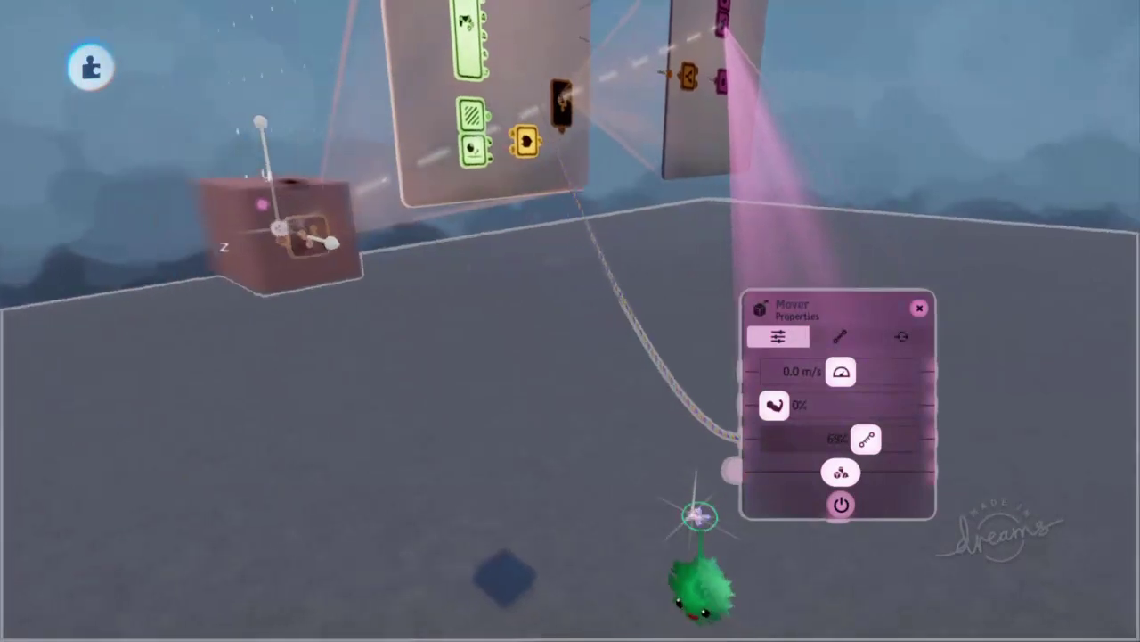
{"action": "middle_click_drag", "start_coordinate": [700, 515], "coordinate": [866, 522]}
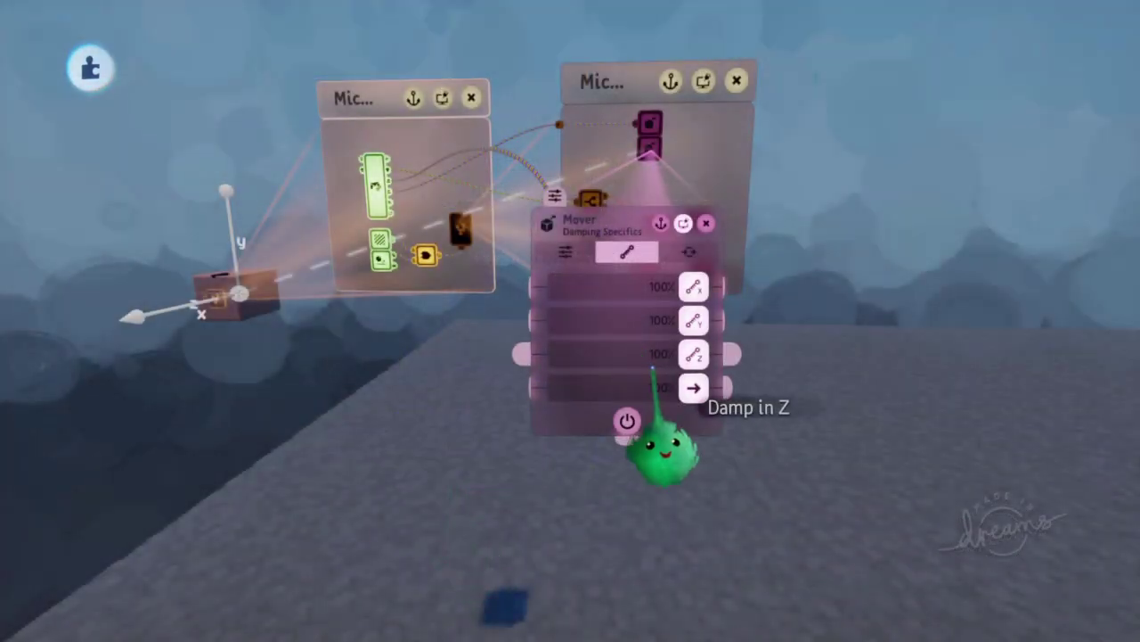
{"action": "middle_click_drag", "start_coordinate": [654, 369], "coordinate": [696, 347]}
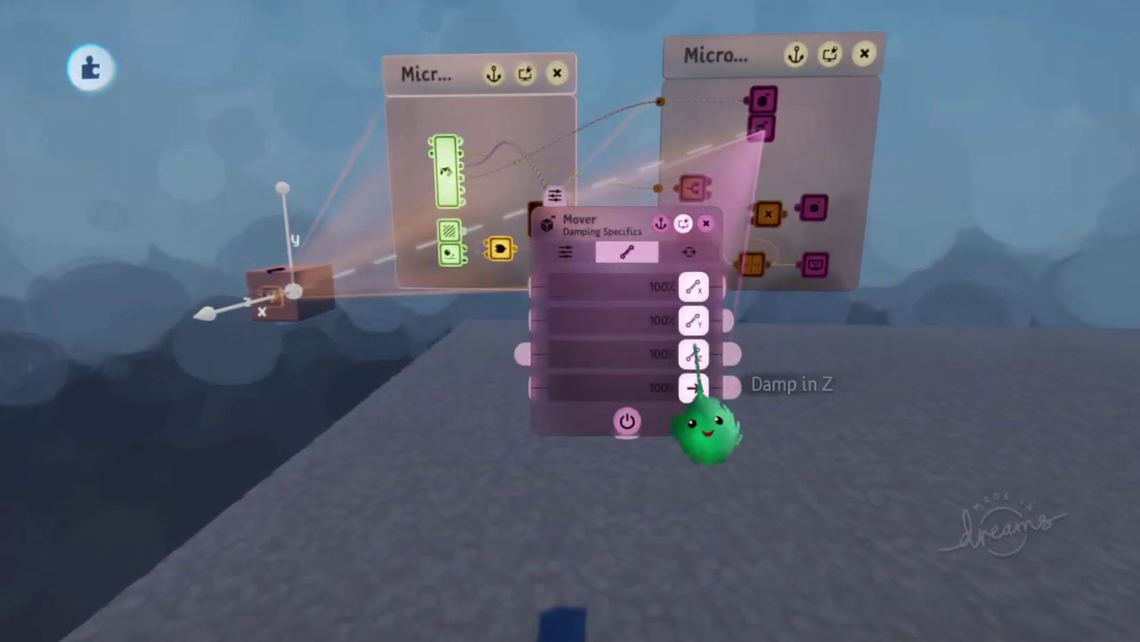
{"action": "left_click_drag", "start_coordinate": [698, 325], "coordinate": [554, 325]}
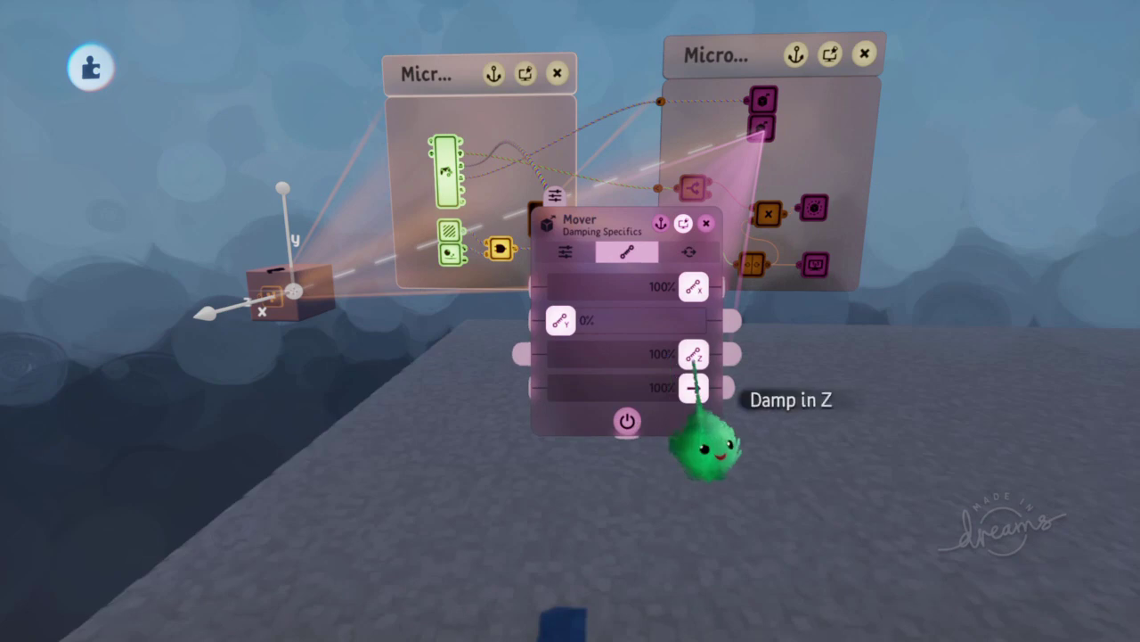
{"action": "left_click_drag", "start_coordinate": [696, 357], "coordinate": [556, 357]}
{"action": "left_click_drag", "start_coordinate": [694, 390], "coordinate": [545, 392]}
{"action": "key", "text": "Escape"}
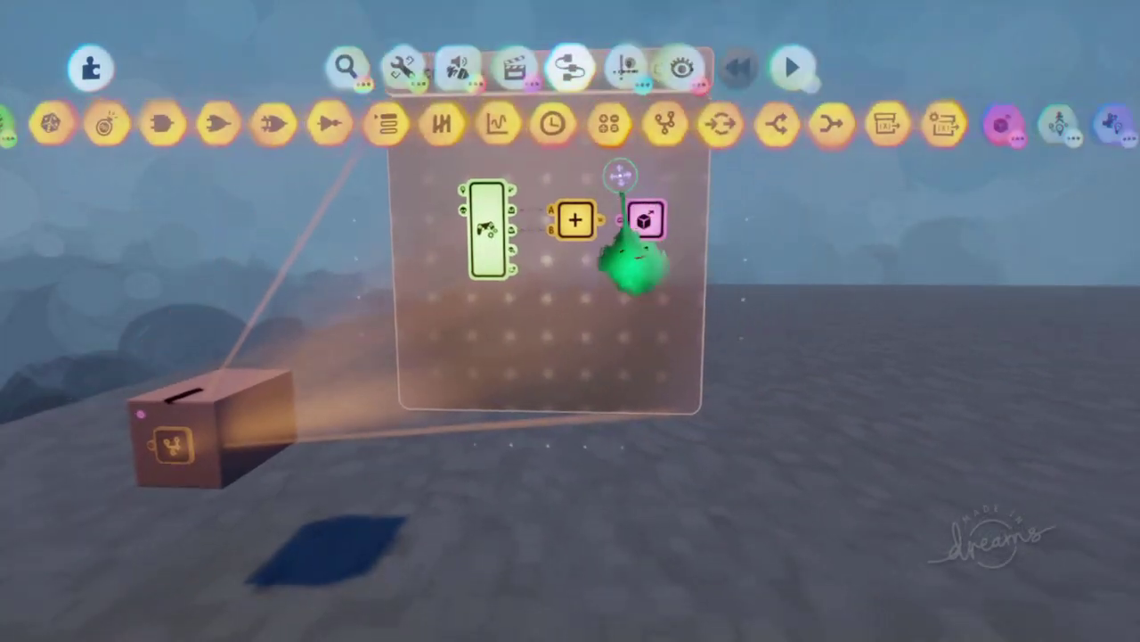
Place an Impact Sensor on the microchip below the Controller Sensor and set its open settings aside from the microchip
{"action": "left_click", "coordinate": [341, 118]}
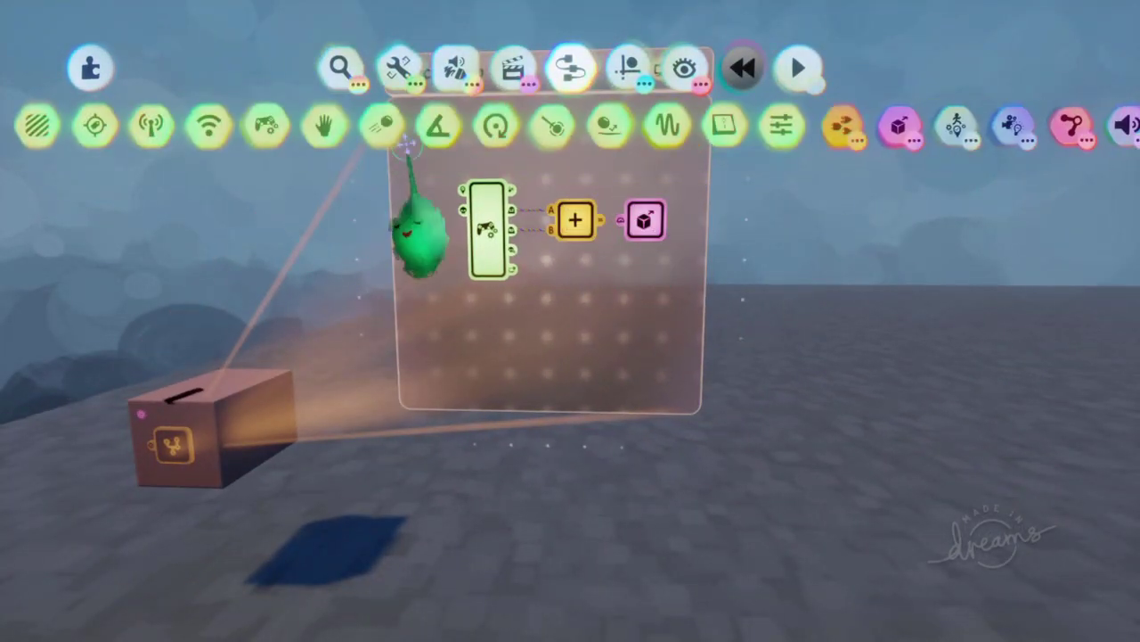
{"action": "left_click_drag", "start_coordinate": [432, 134], "coordinate": [661, 141]}
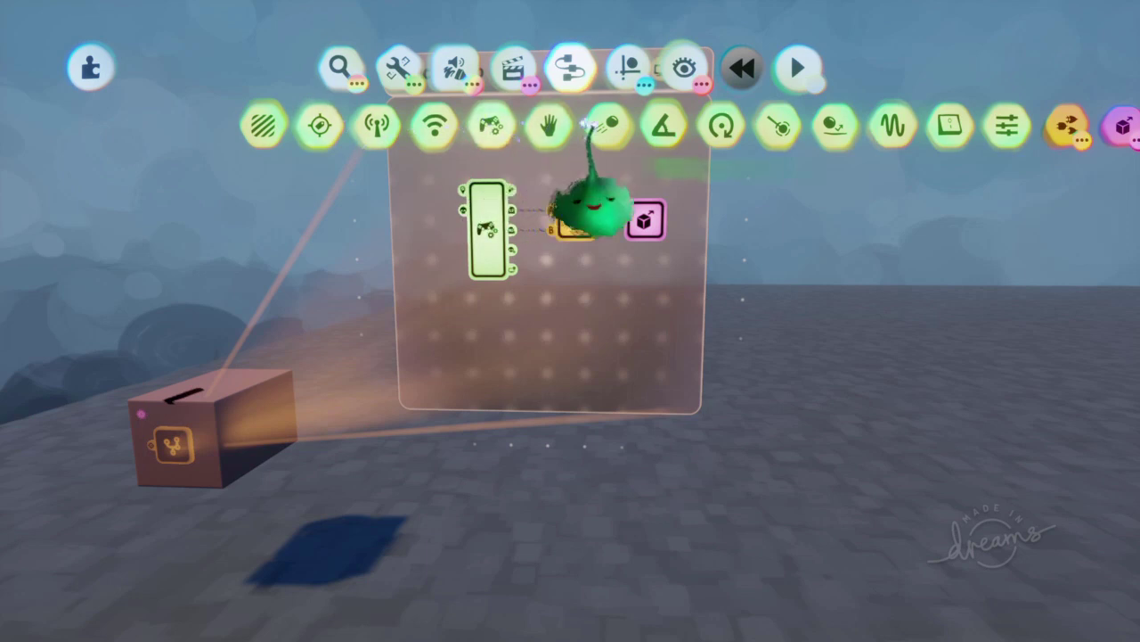
{"action": "left_click", "coordinate": [835, 125]}
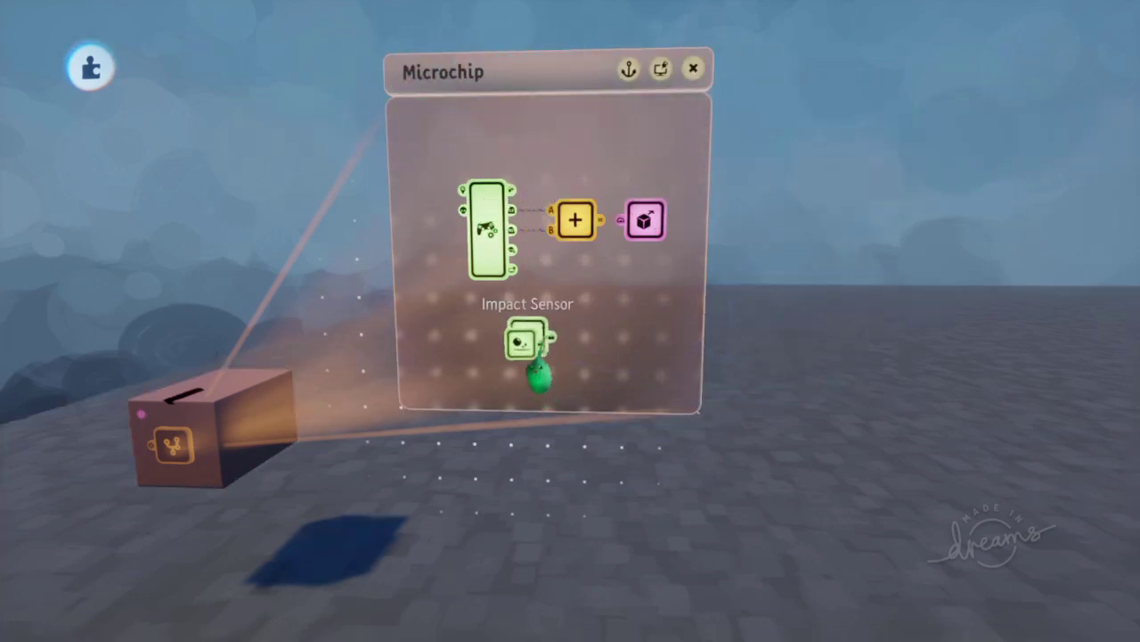
{"action": "left_click", "coordinate": [528, 336]}
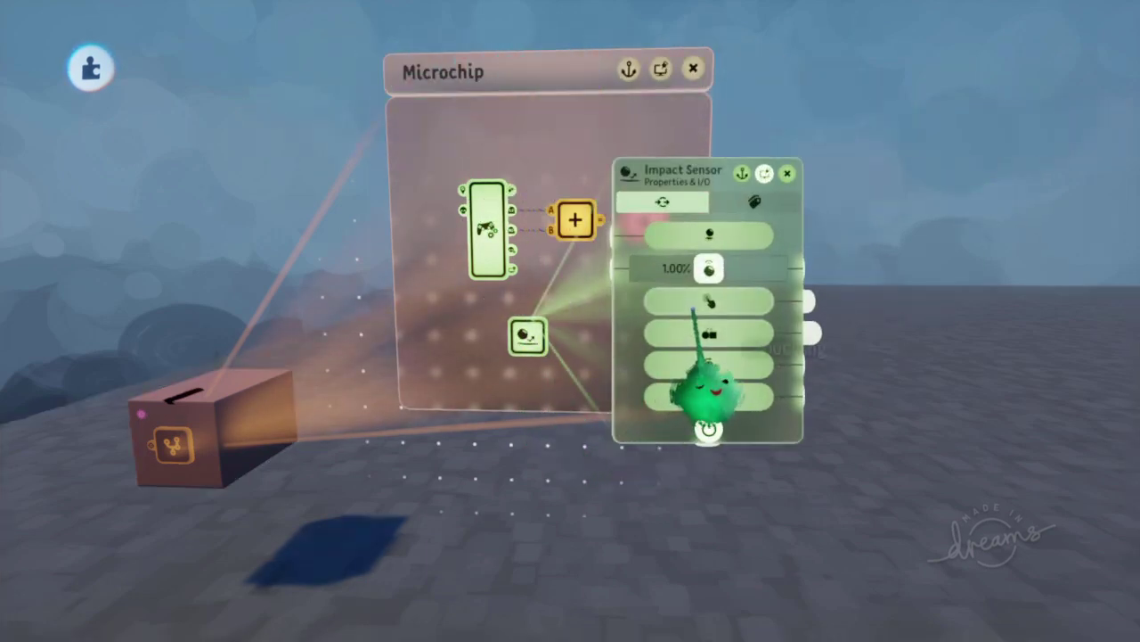
{"action": "left_click_drag", "start_coordinate": [698, 330], "coordinate": [262, 326]}
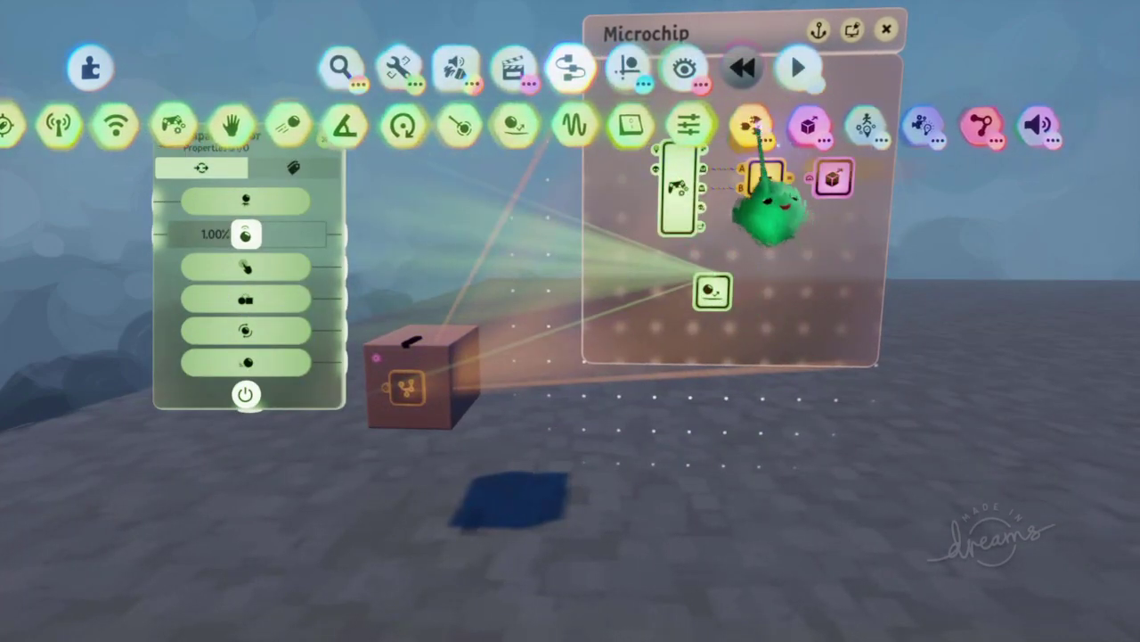
Place a new microchip beside the Impact Sensor, wire the sensor's touch output to its power and close the sensor settings
{"action": "left_click", "coordinate": [754, 124]}
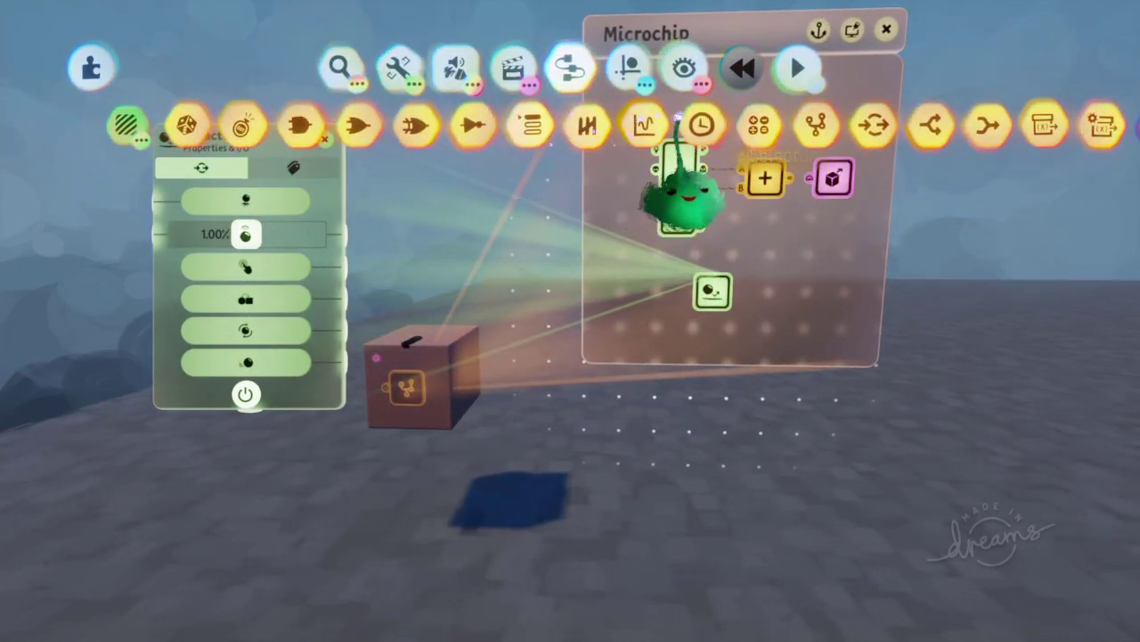
{"action": "left_click", "coordinate": [816, 126]}
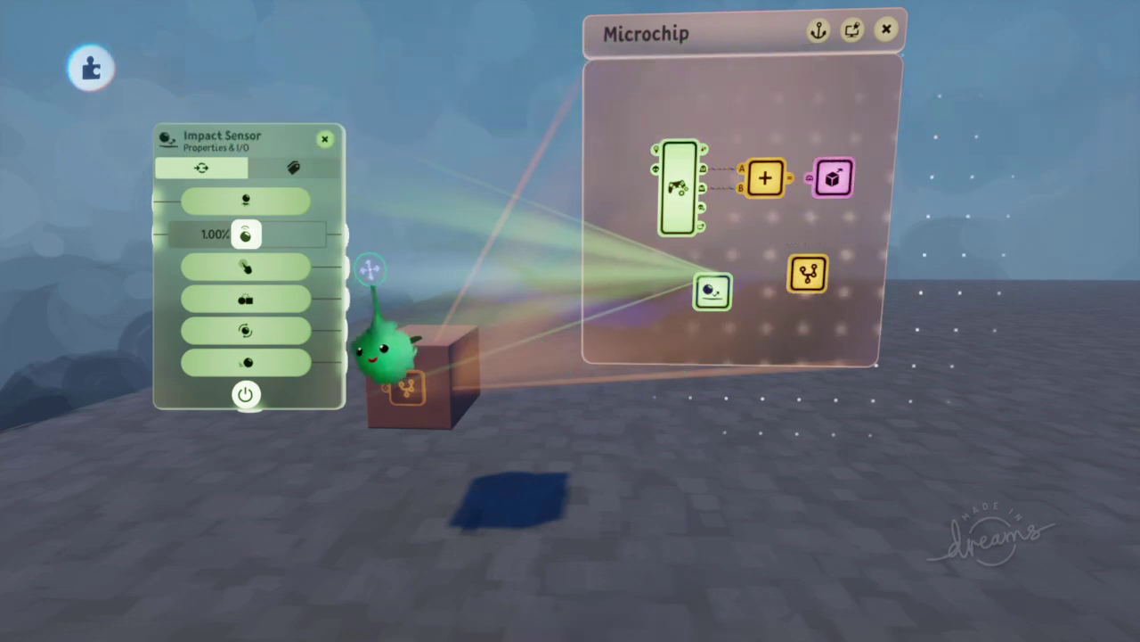
{"action": "left_click_drag", "start_coordinate": [355, 265], "coordinate": [805, 297]}
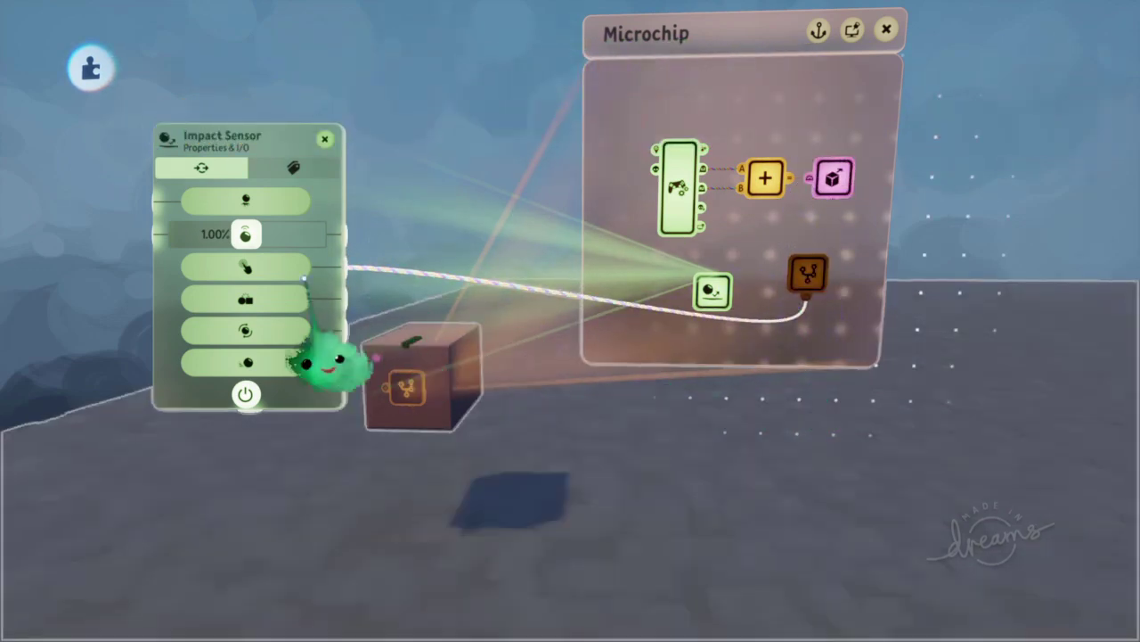
{"action": "key", "text": "Escape"}
Open the nested microchip beside the main one and move the Calculator and Mover together into it
{"action": "middle_click_drag", "start_coordinate": [579, 326], "coordinate": [659, 290]}
{"action": "left_click", "coordinate": [597, 228]}
{"action": "middle_click_drag", "start_coordinate": [597, 228], "coordinate": [437, 284]}
{"action": "left_click_drag", "start_coordinate": [424, 284], "coordinate": [802, 238]}
{"action": "middle_click_drag", "start_coordinate": [576, 232], "coordinate": [554, 249]}
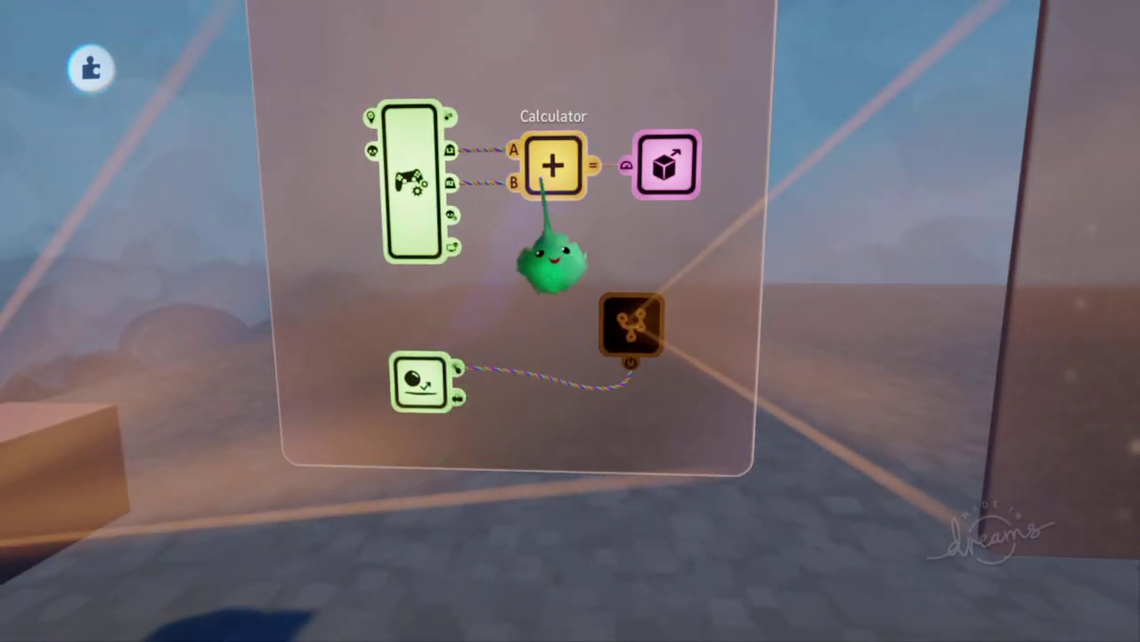
{"action": "left_click_drag", "start_coordinate": [591, 187], "coordinate": [652, 185]}
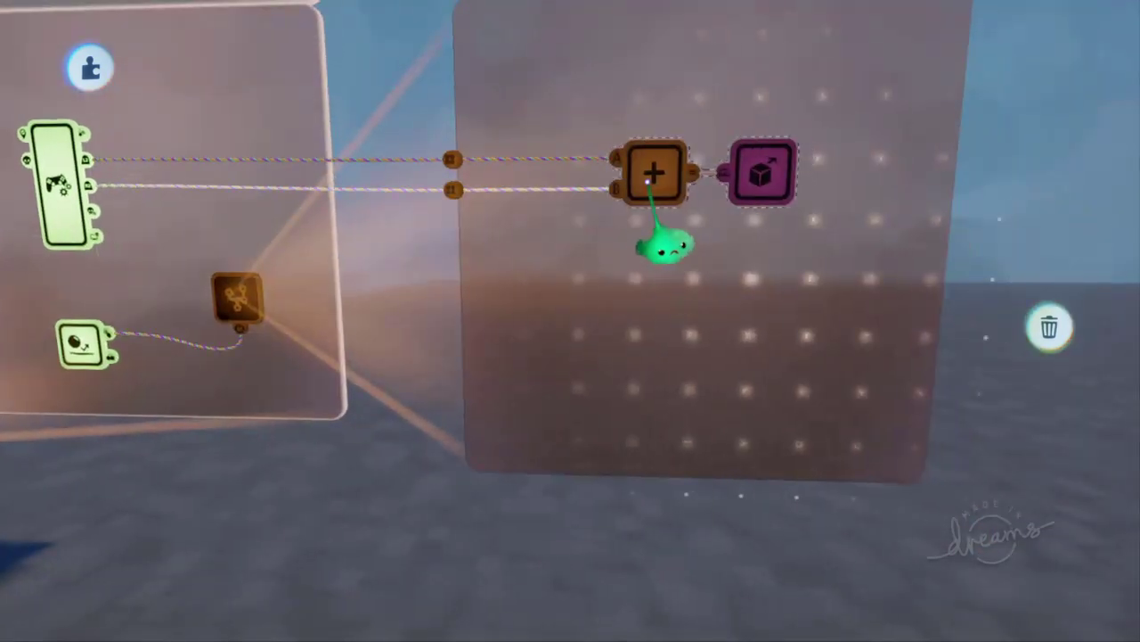
Test the touch-powered logic by lifting the block high above the ground and letting it fall, and undo the move
{"action": "middle_click_drag", "start_coordinate": [659, 350], "coordinate": [496, 356]}
{"action": "left_click_drag", "start_coordinate": [496, 356], "coordinate": [375, 112]}
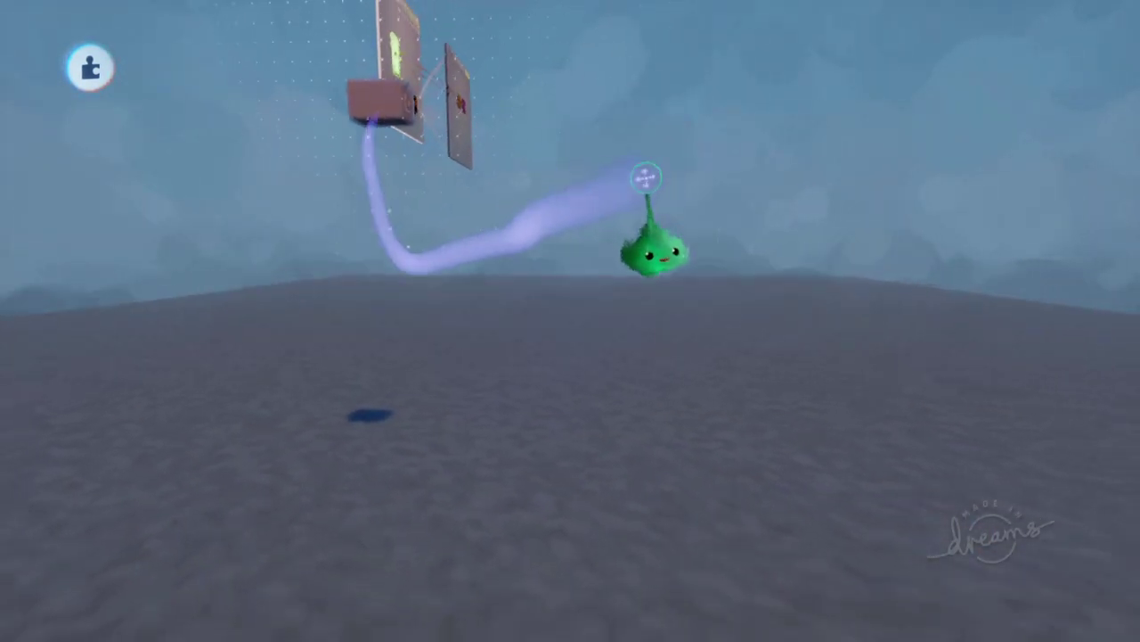
{"action": "middle_click_drag", "start_coordinate": [642, 178], "coordinate": [684, 154]}
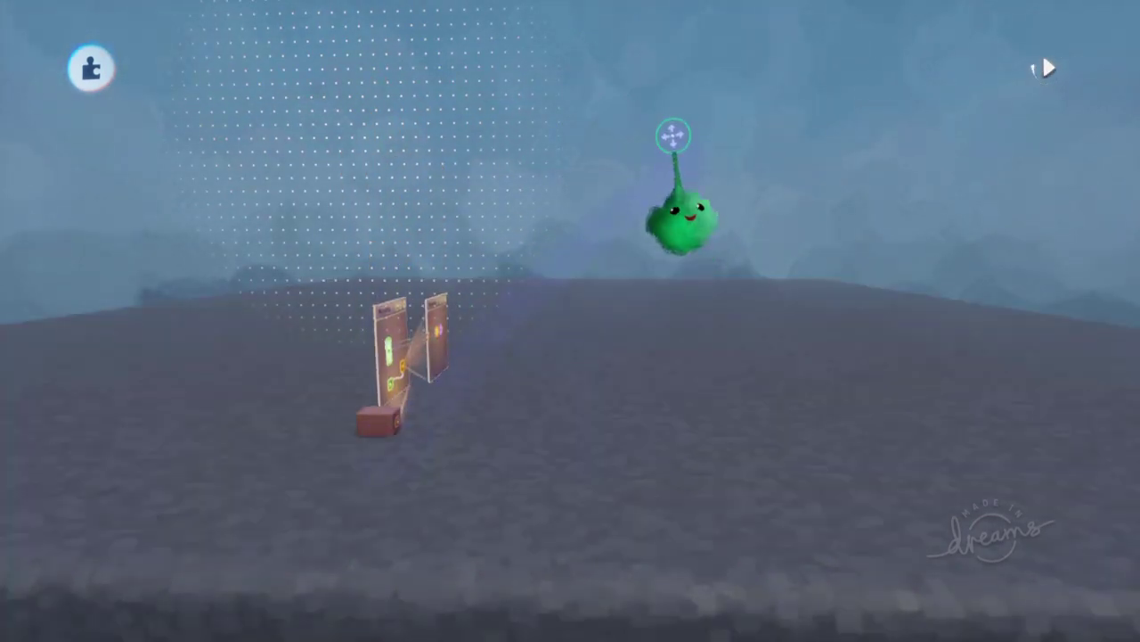
{"action": "key", "text": "Left"}
Test the block again by raising it tilted above the ground and running the scene, and rewind and undo the move
{"action": "middle_click_drag", "start_coordinate": [669, 196], "coordinate": [523, 206]}
{"action": "left_click_drag", "start_coordinate": [499, 127], "coordinate": [488, 59]}
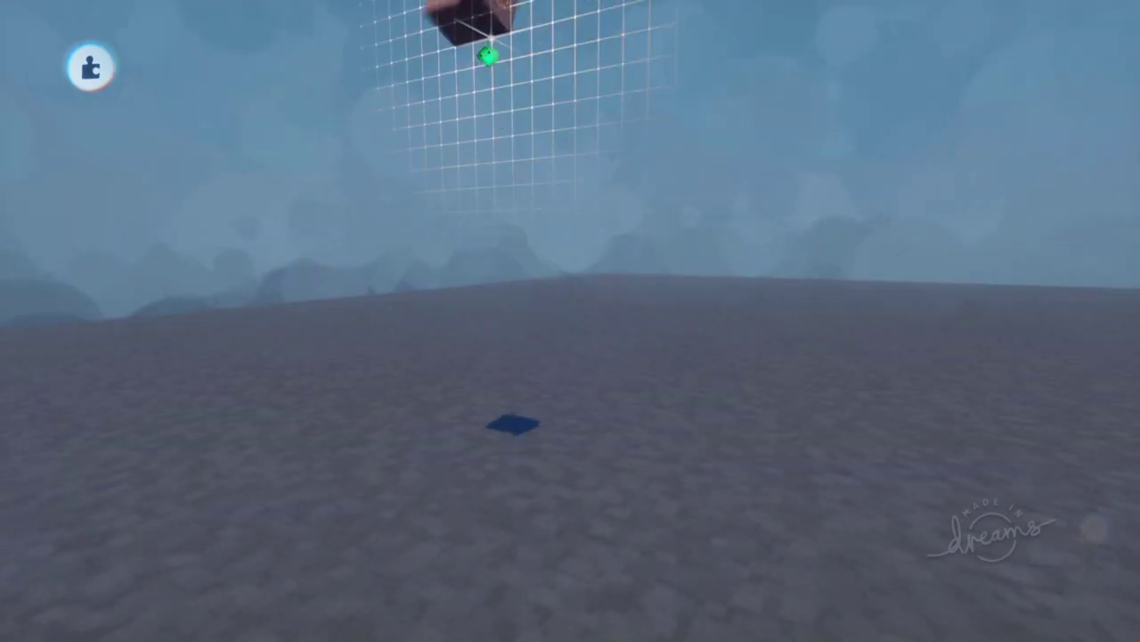
{"action": "key", "text": "Right"}
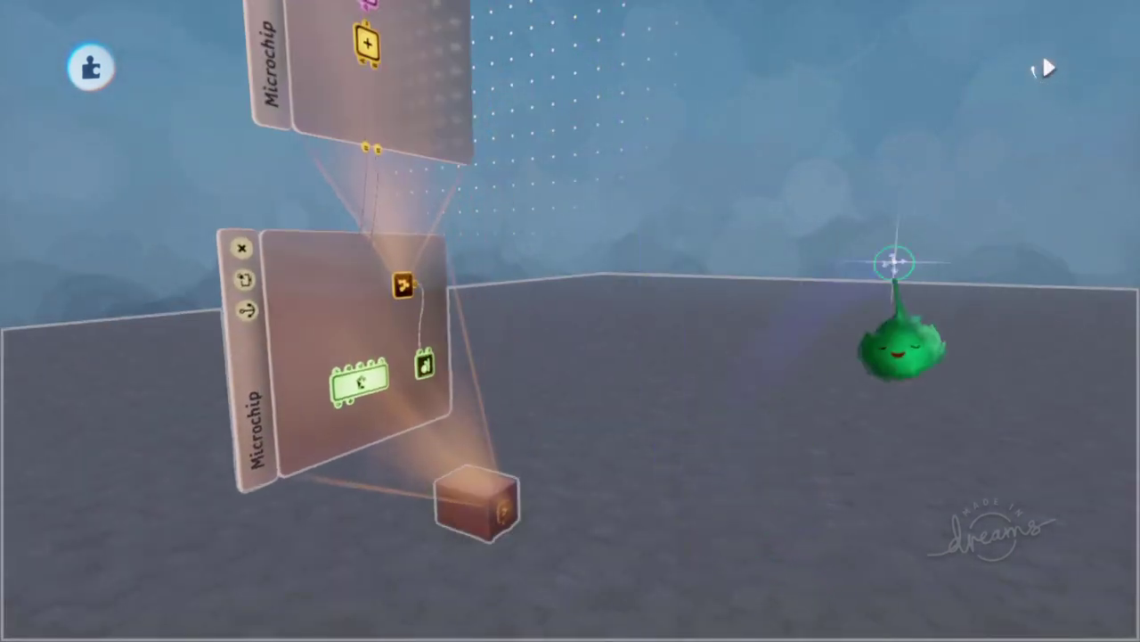
{"action": "key", "text": "Down"}
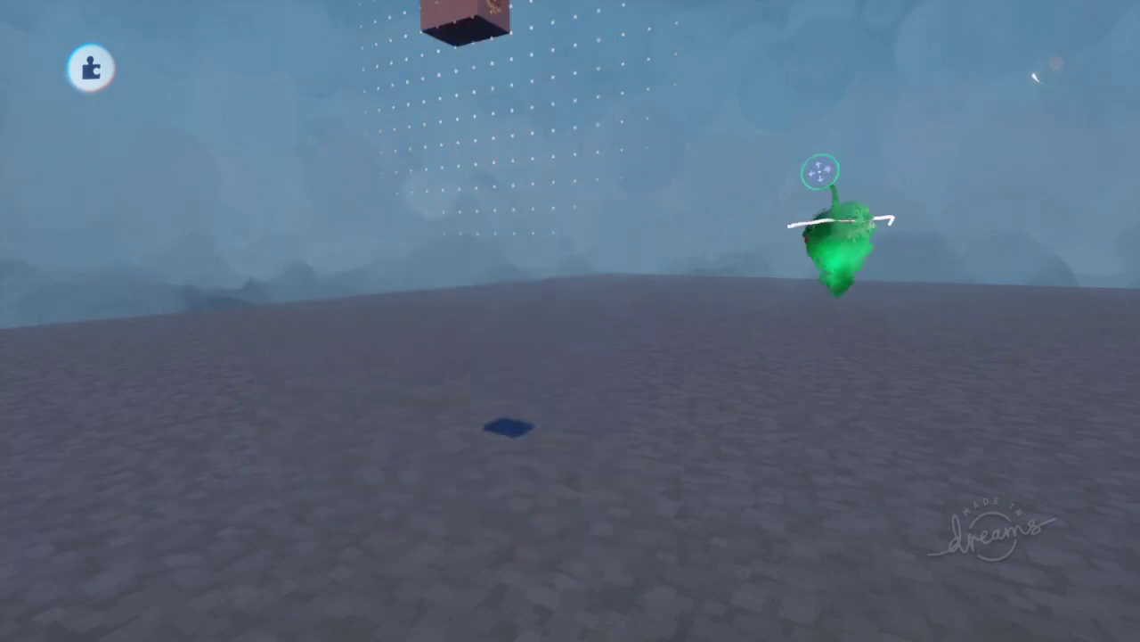
{"action": "key", "text": "Left"}
{"action": "key", "text": "Up"}
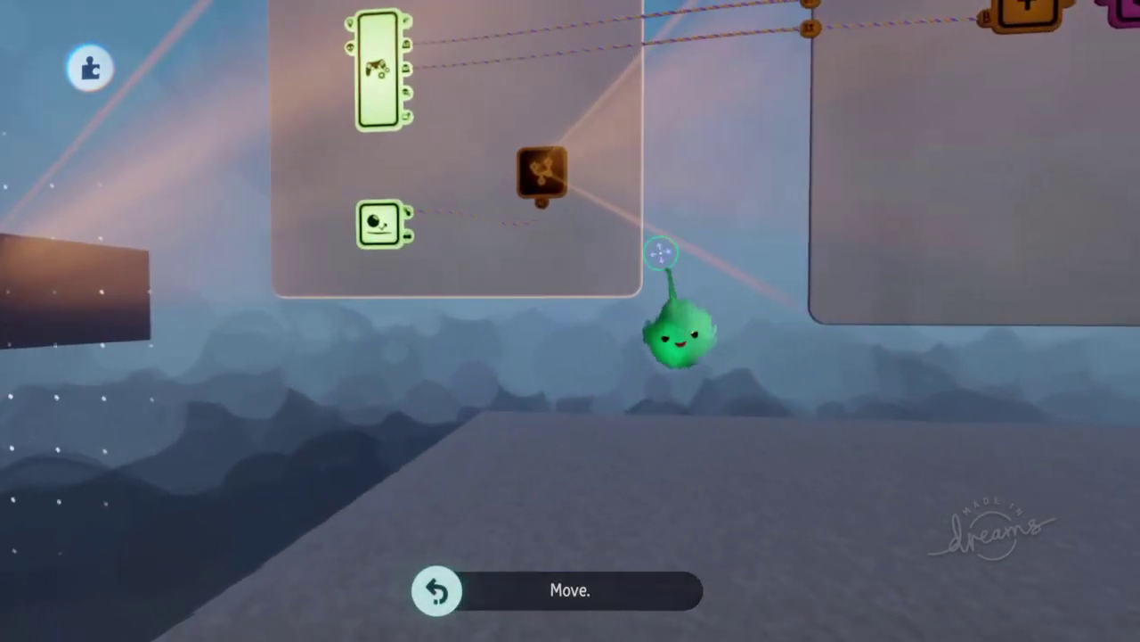
Place a Trigger Zone on the main microchip just above the Impact Sensor and open its settings
{"action": "middle_click_drag", "start_coordinate": [662, 253], "coordinate": [588, 216]}
{"action": "key", "text": "Tab"}
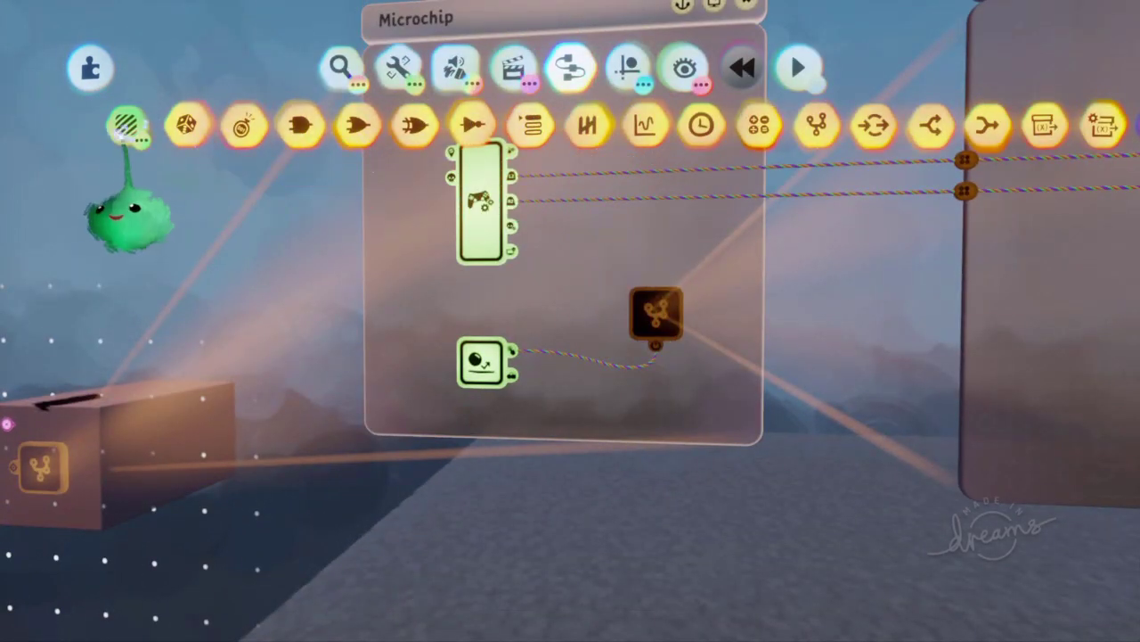
{"action": "left_click", "coordinate": [127, 129]}
{"action": "left_click", "coordinate": [37, 126]}
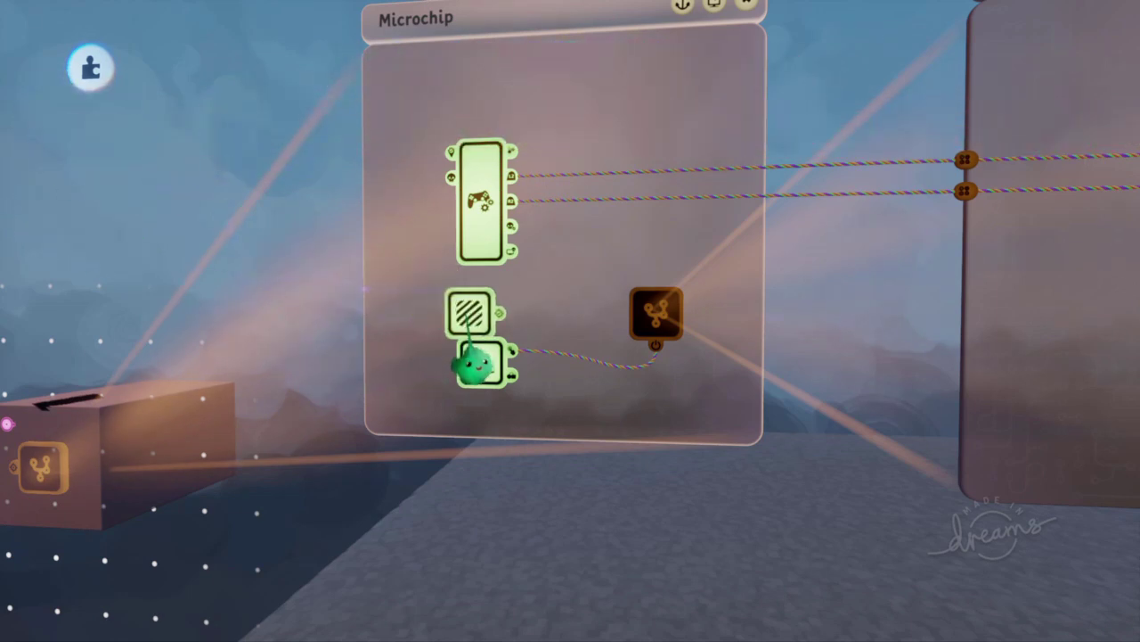
{"action": "left_click", "coordinate": [485, 321]}
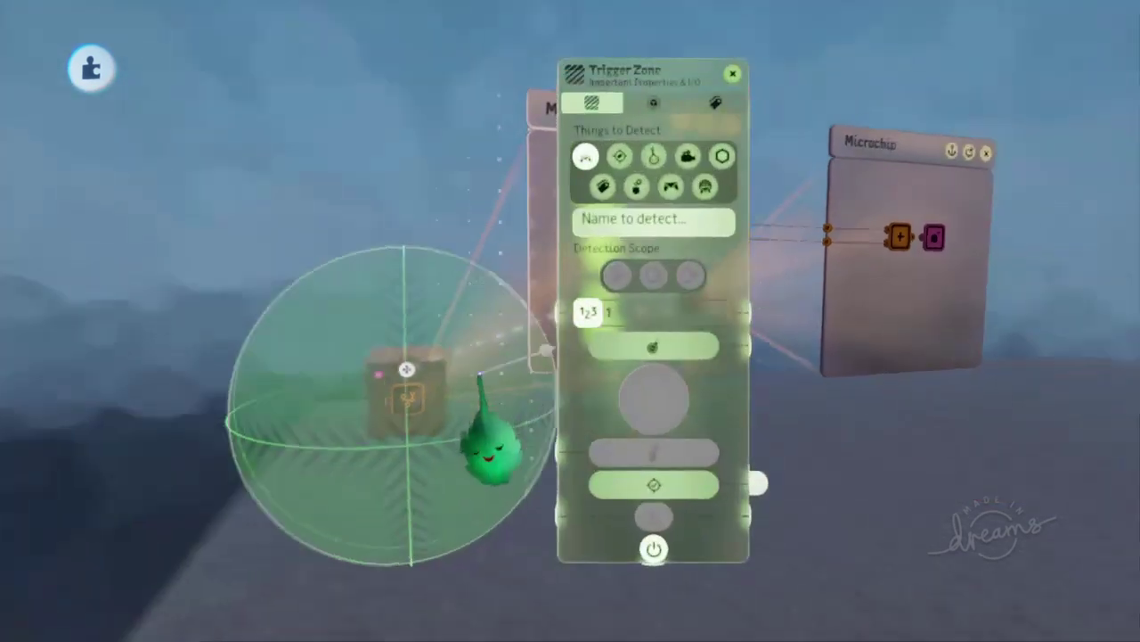
Change the Trigger Zone's shape to a cube and move its centre to the underside of the block
{"action": "left_click", "coordinate": [654, 103]}
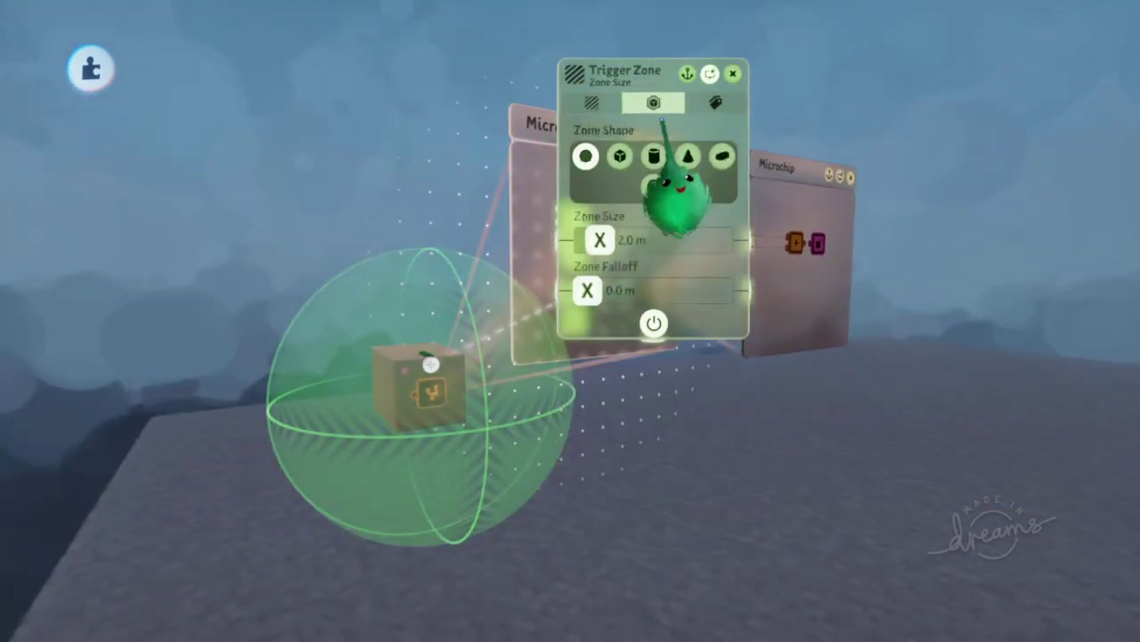
{"action": "left_click", "coordinate": [621, 157]}
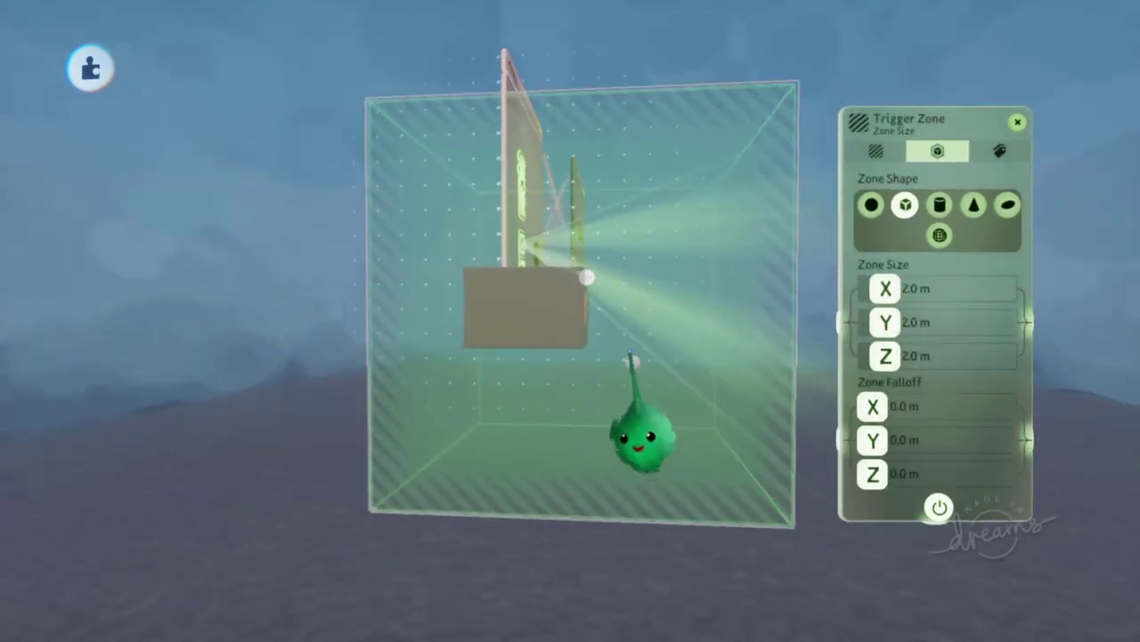
{"action": "left_click_drag", "start_coordinate": [595, 366], "coordinate": [486, 406]}
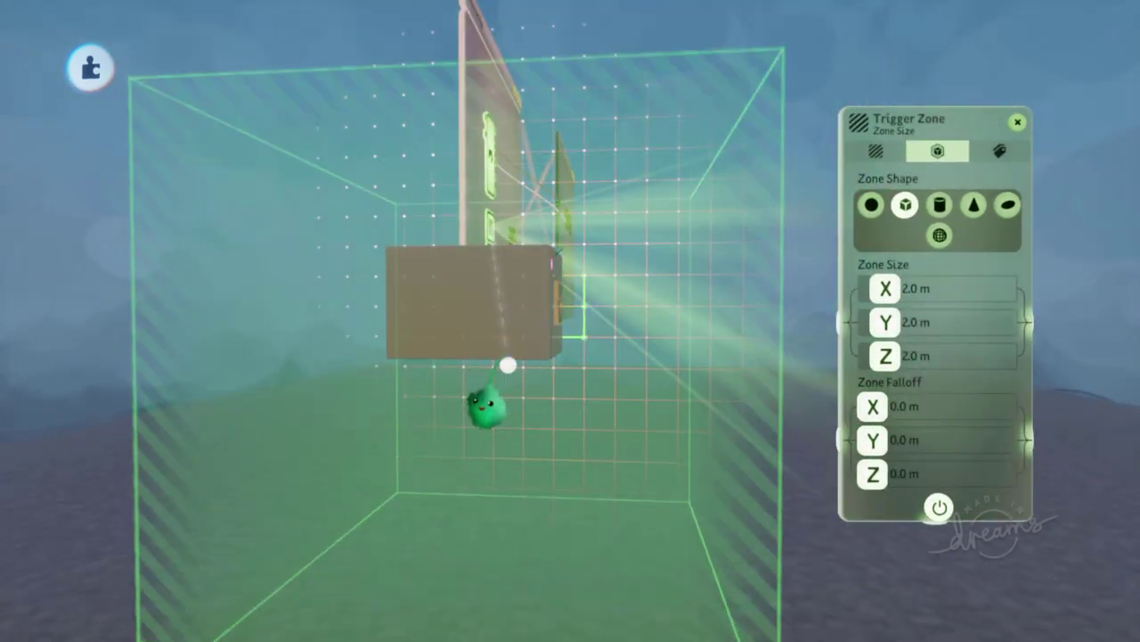
{"action": "left_click_drag", "start_coordinate": [508, 365], "coordinate": [508, 355]}
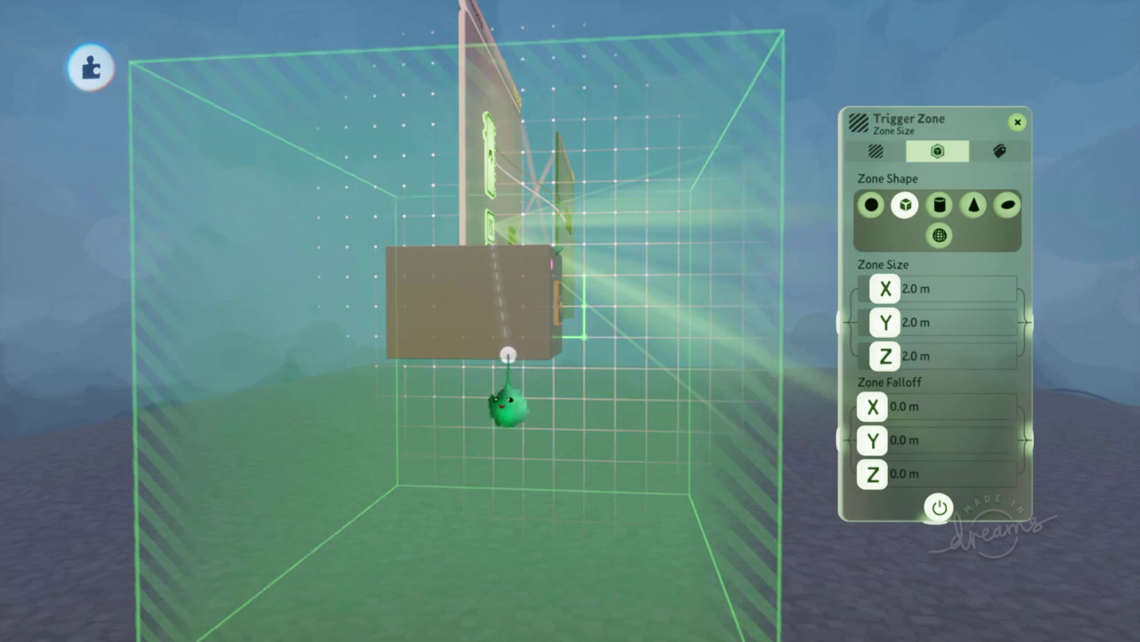
Shrink the Trigger Zone to a thin slab beneath the block, about X 0.7 m, Y 0.1 m and Z 0.5 m
{"action": "middle_click_drag", "start_coordinate": [508, 354], "coordinate": [628, 254]}
{"action": "left_click_drag", "start_coordinate": [682, 328], "coordinate": [678, 577]}
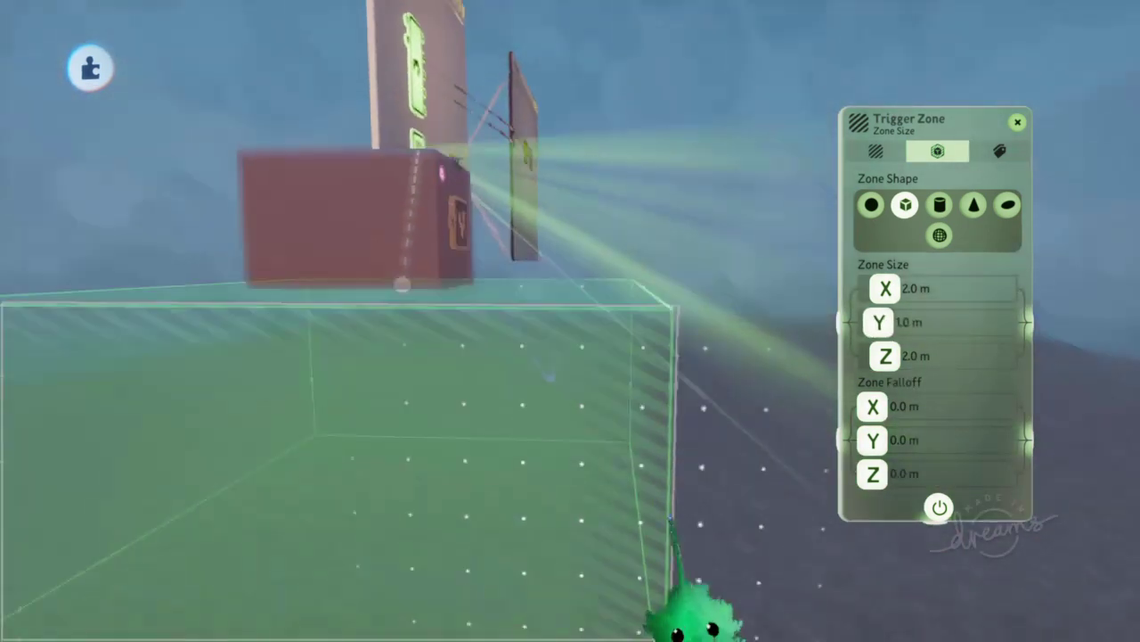
{"action": "left_click_drag", "start_coordinate": [611, 389], "coordinate": [454, 383]}
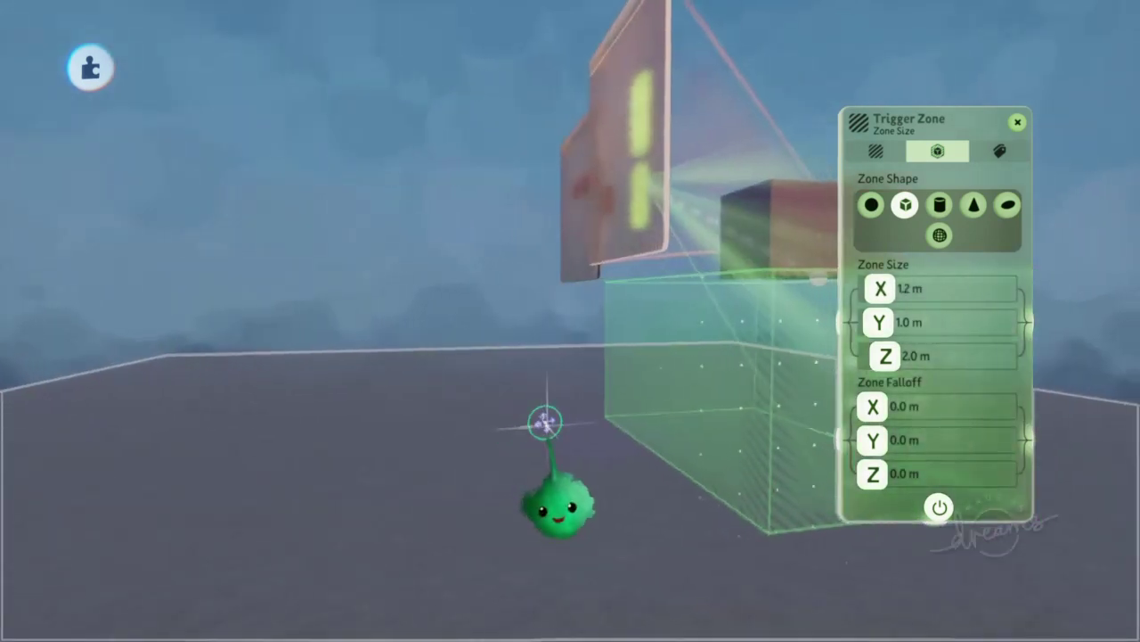
{"action": "left_click_drag", "start_coordinate": [624, 388], "coordinate": [769, 353]}
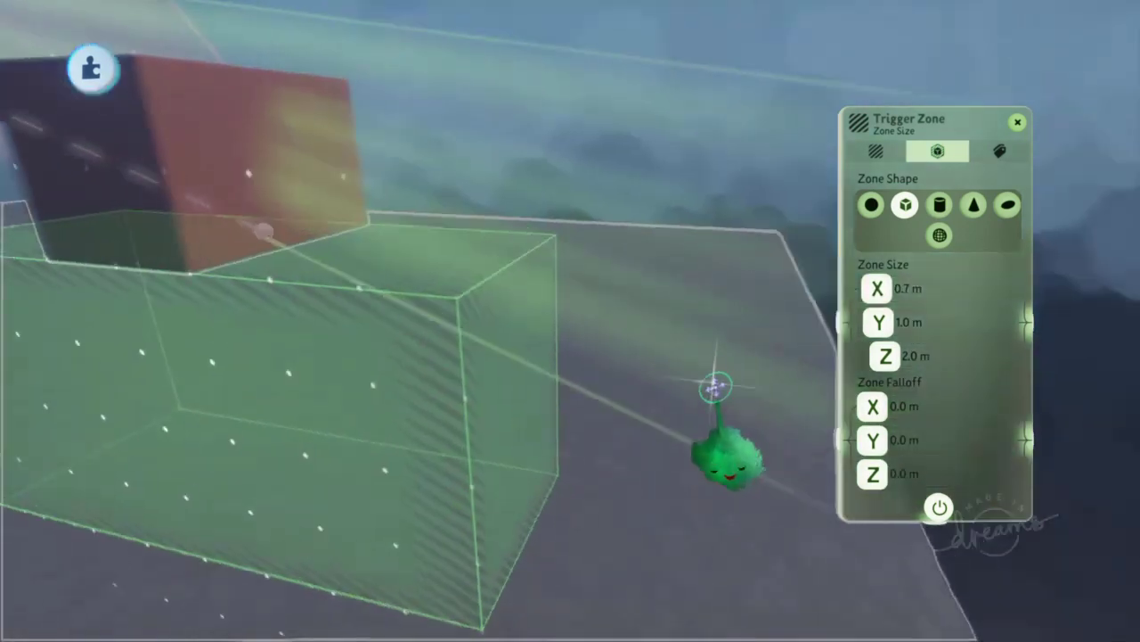
{"action": "left_click_drag", "start_coordinate": [716, 387], "coordinate": [238, 385]}
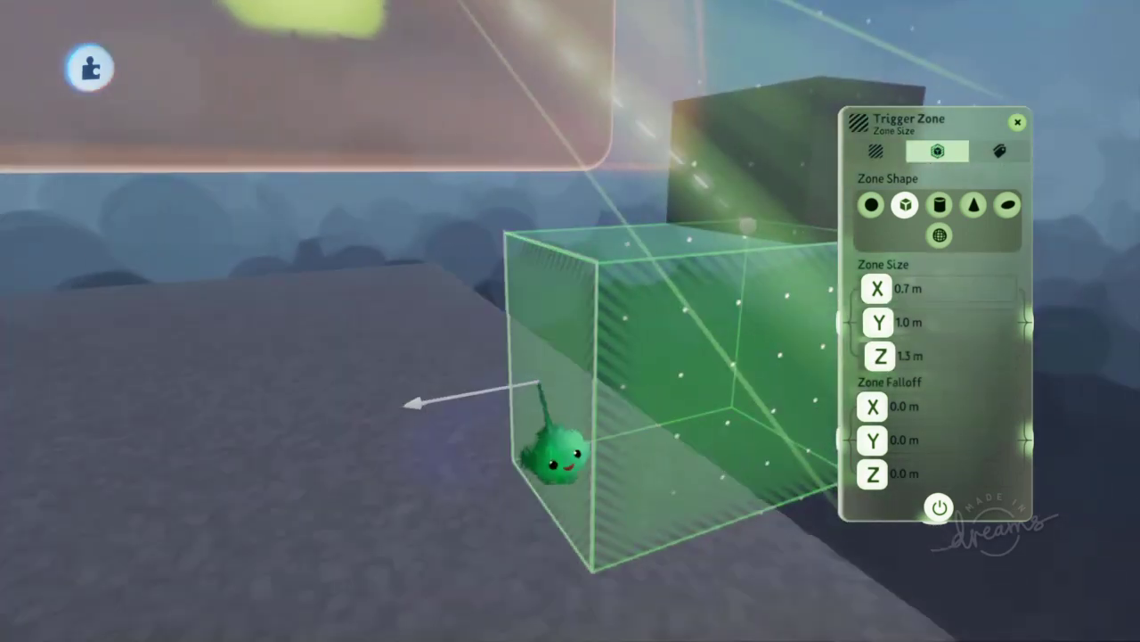
{"action": "left_click_drag", "start_coordinate": [536, 384], "coordinate": [703, 355]}
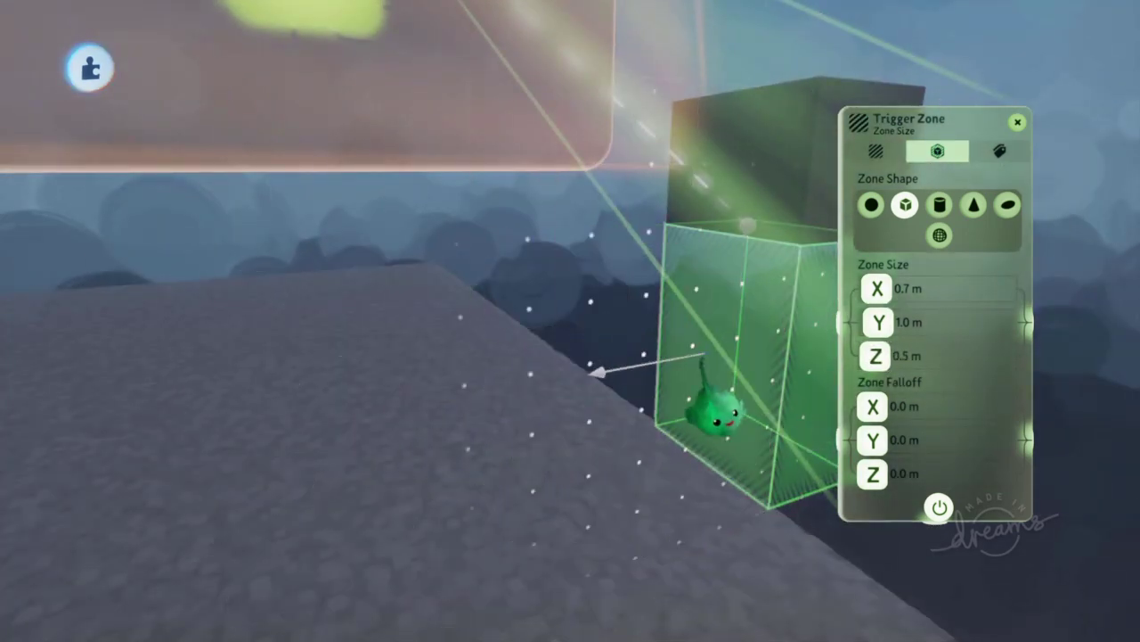
{"action": "middle_click_drag", "start_coordinate": [703, 354], "coordinate": [650, 407]}
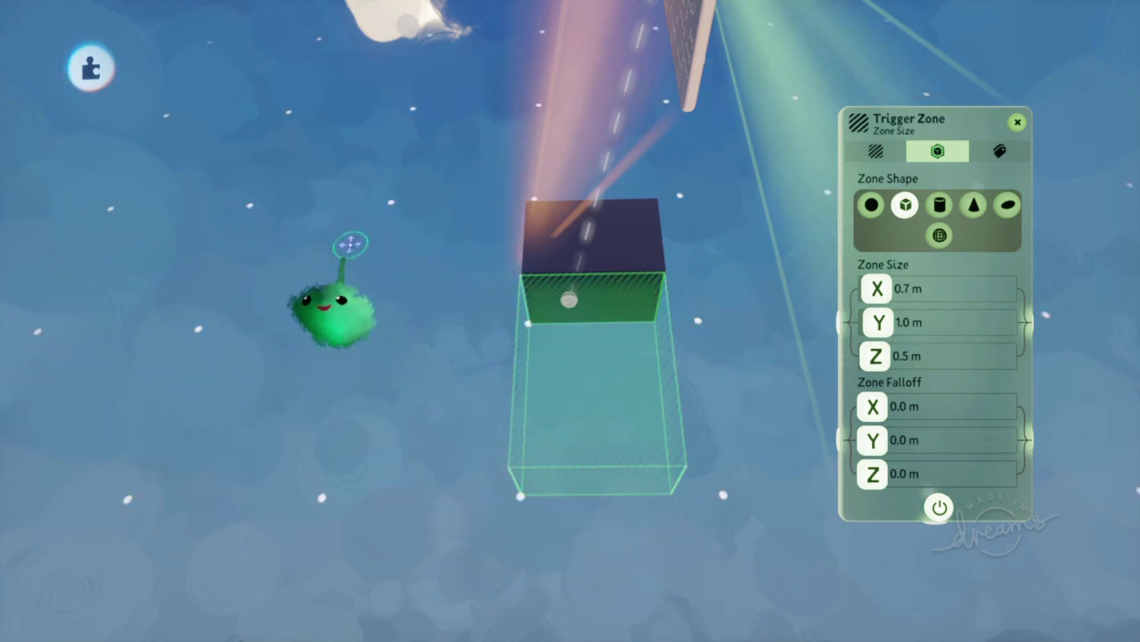
{"action": "left_click_drag", "start_coordinate": [650, 584], "coordinate": [636, 398]}
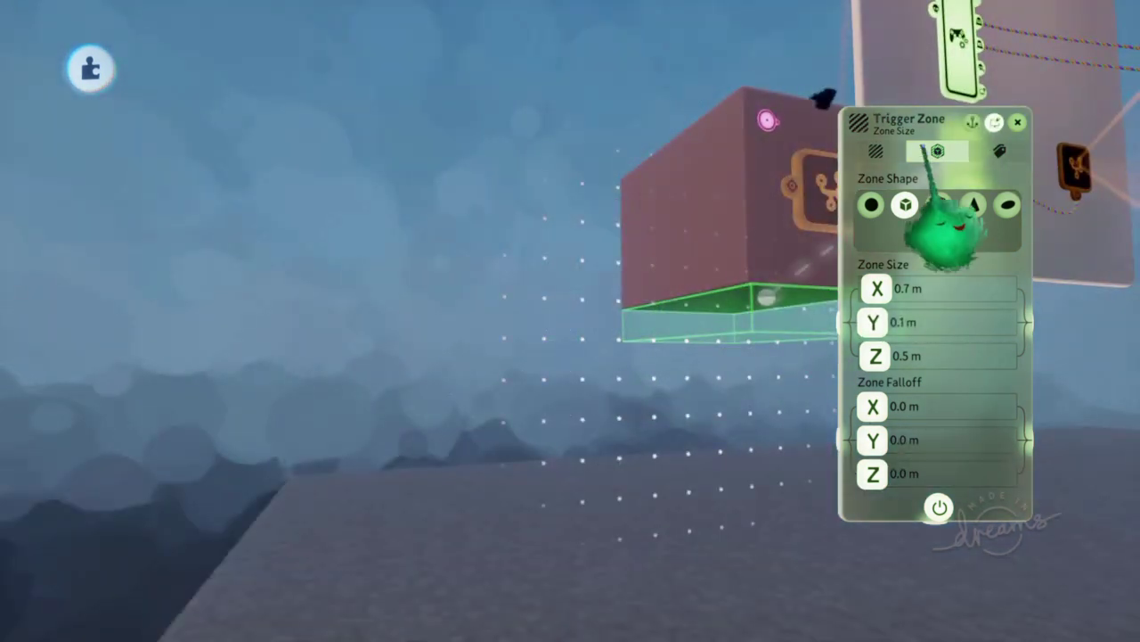
Set the Trigger Zone to detect labels and close its settings
{"action": "left_click", "coordinate": [878, 153]}
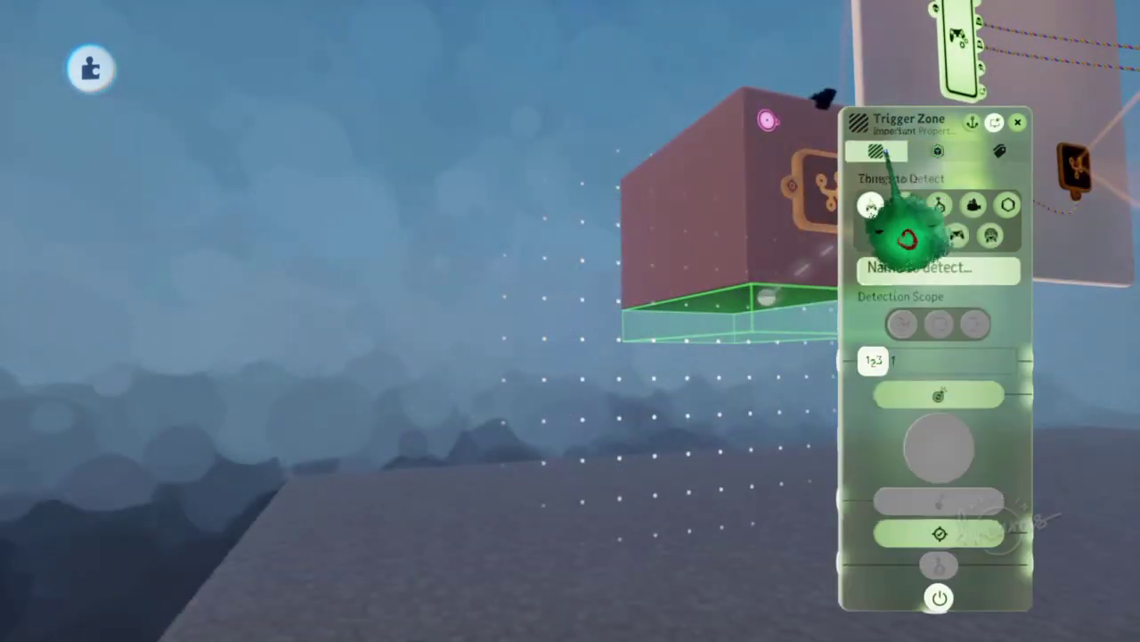
{"action": "left_click", "coordinate": [889, 234]}
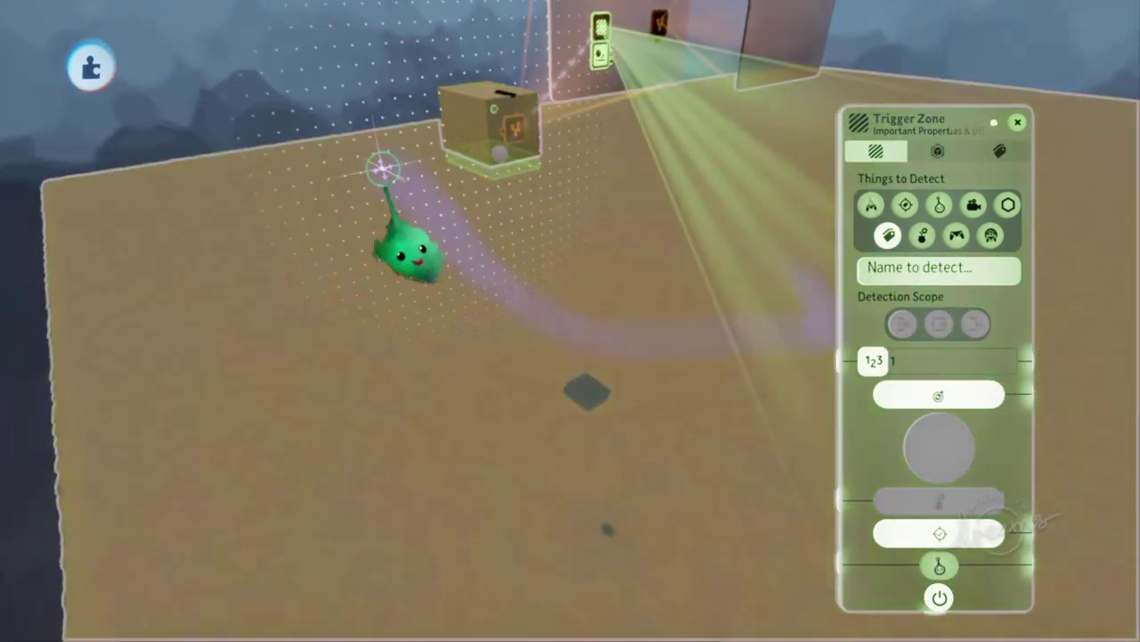
{"action": "key", "text": "Escape"}
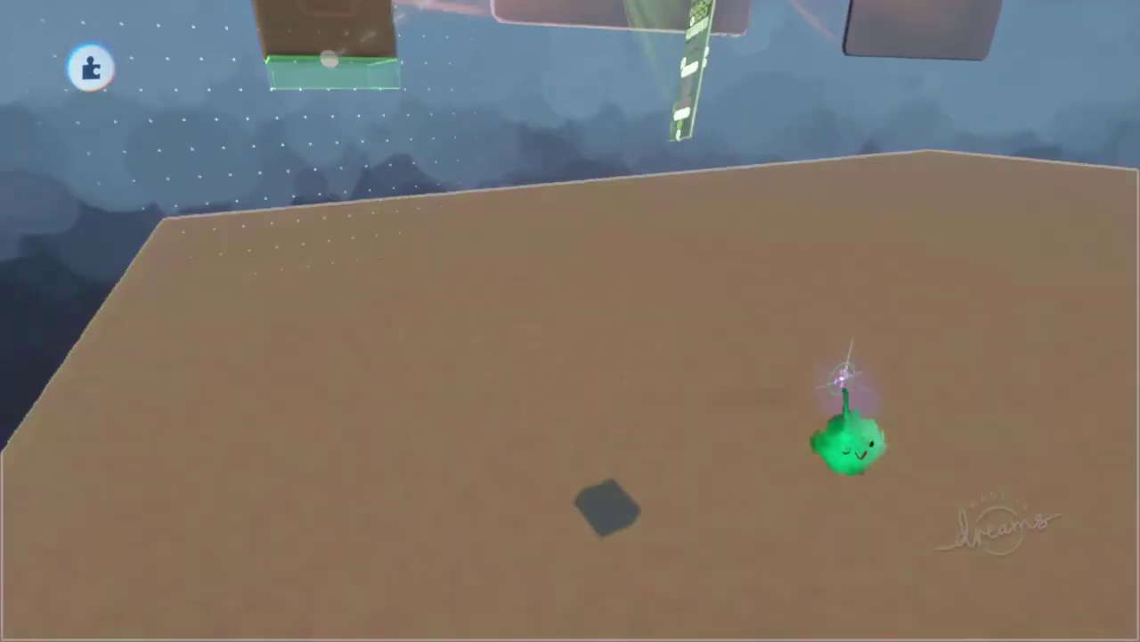
Add an AND Gate that combines the Trigger Zone and Impact Sensor outputs and powers the nested microchip
{"action": "middle_click_drag", "start_coordinate": [842, 379], "coordinate": [774, 425]}
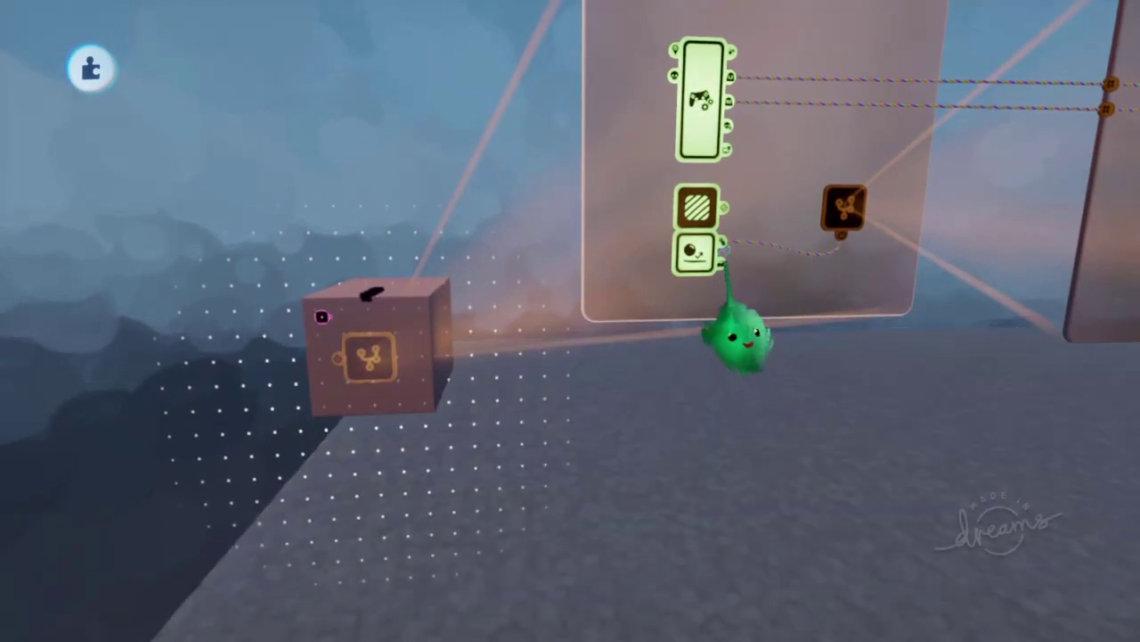
{"action": "scroll", "coordinate": [726, 258], "scroll_direction": "up", "scroll_amount": 5}
{"action": "mouse_move", "coordinate": [580, 102]}
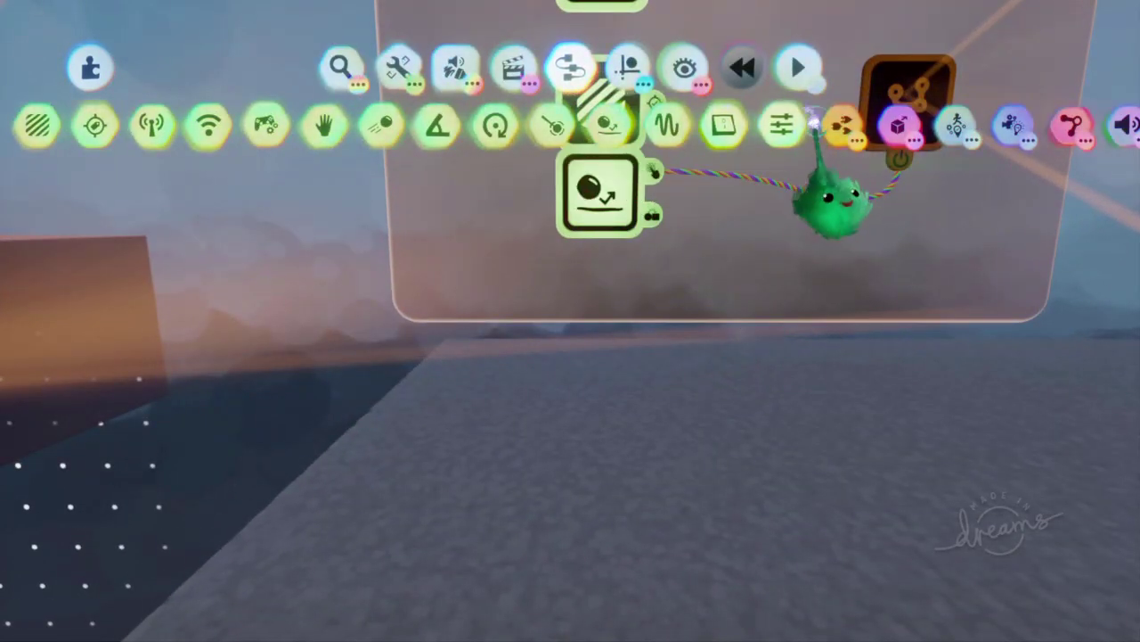
{"action": "left_click", "coordinate": [841, 126]}
{"action": "left_click", "coordinate": [302, 125]}
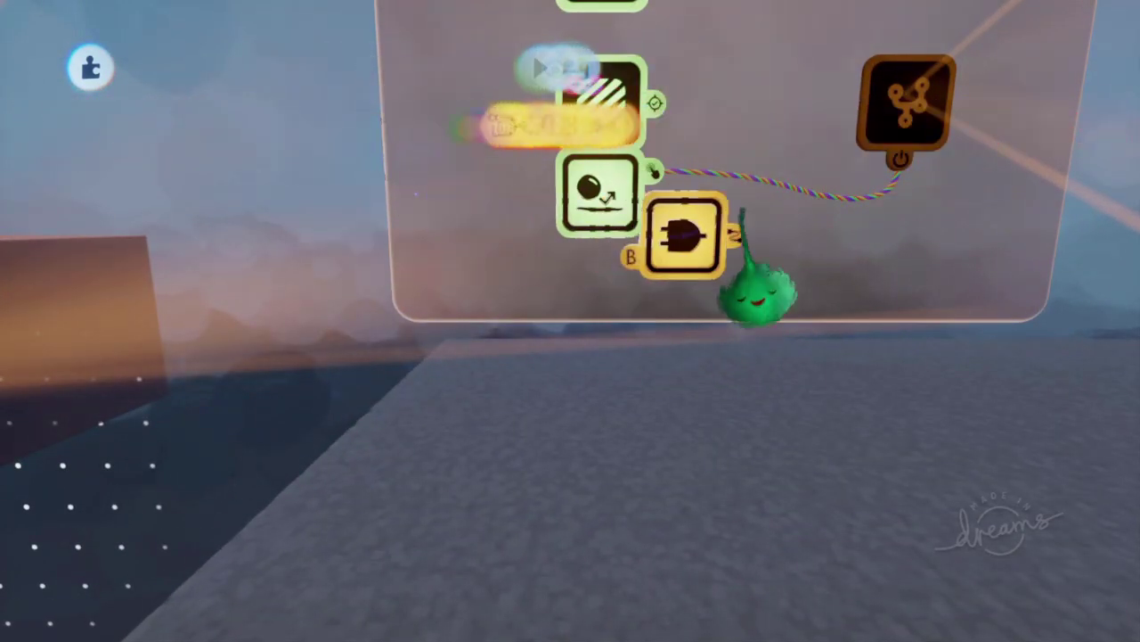
{"action": "left_click_drag", "start_coordinate": [756, 297], "coordinate": [797, 263]}
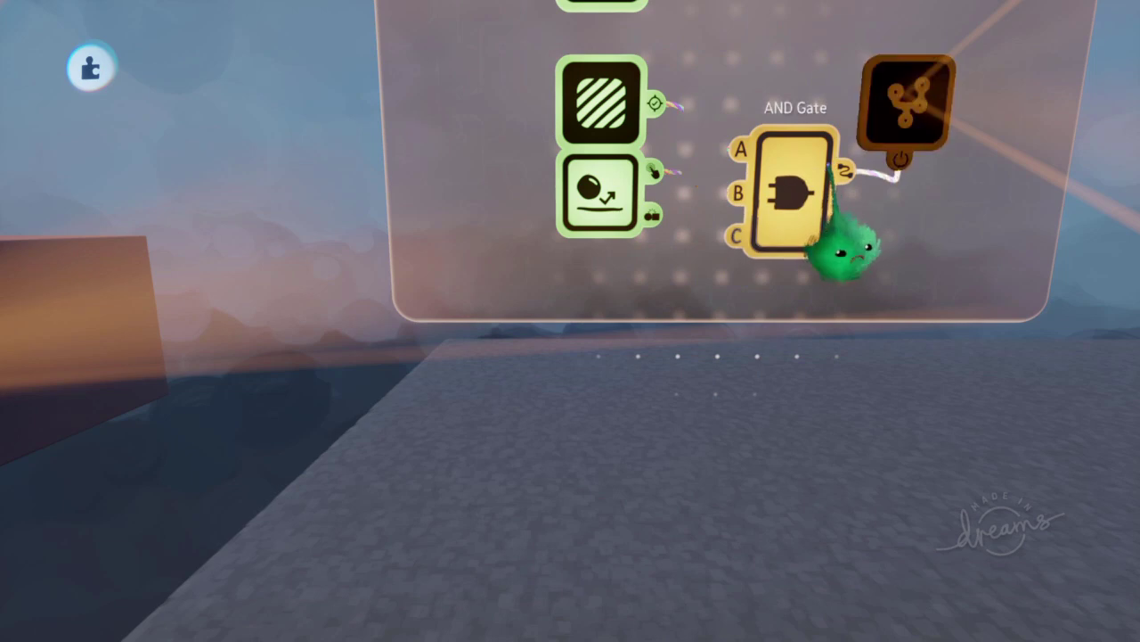
Check the Trigger Zone's detection mode and detected labels, and close its settings
{"action": "left_click", "coordinate": [607, 98]}
{"action": "left_click", "coordinate": [602, 87]}
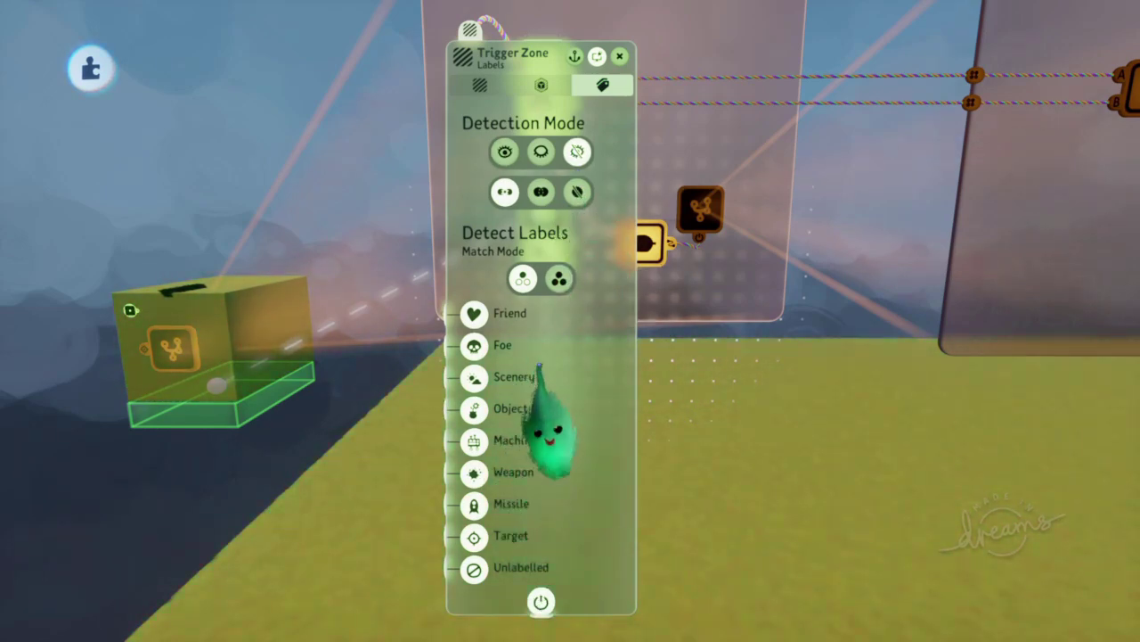
{"action": "key", "text": "Escape"}
{"action": "scroll", "coordinate": [618, 330], "scroll_direction": "down", "scroll_amount": 3}
{"action": "scroll", "coordinate": [642, 276], "scroll_direction": "up", "scroll_amount": 3}
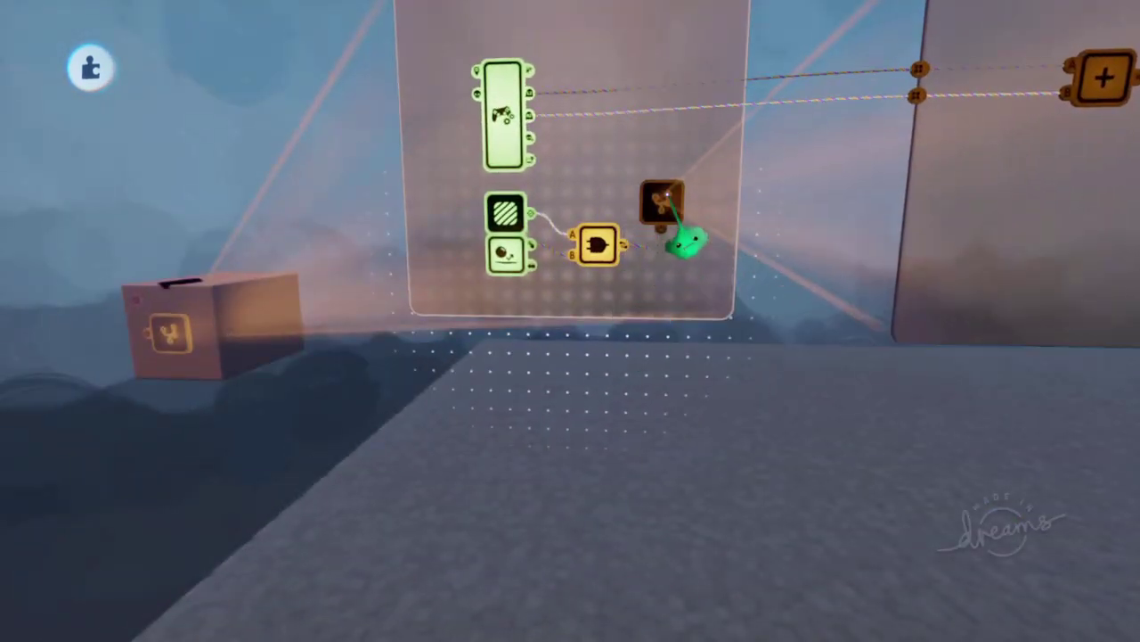
Test the AND-gated logic by tipping the block onto its side above the ground, and undo the move
{"action": "scroll", "coordinate": [688, 238], "scroll_direction": "down", "scroll_amount": 5}
{"action": "middle_click_drag", "start_coordinate": [558, 349], "coordinate": [499, 273]}
{"action": "scroll", "coordinate": [393, 341], "scroll_direction": "up", "scroll_amount": 3}
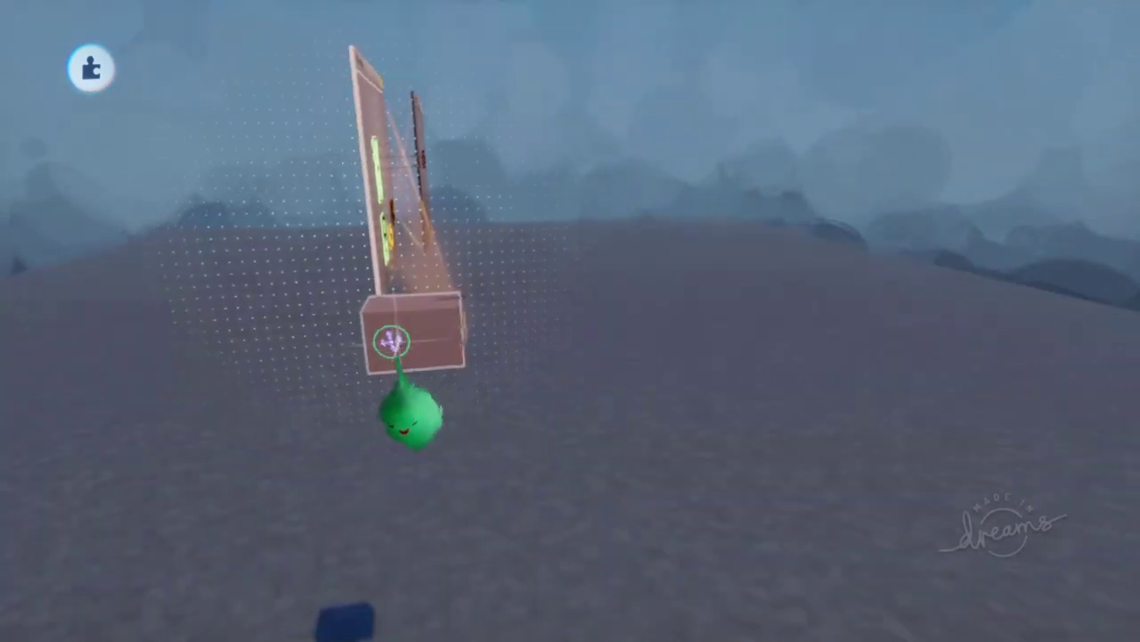
{"action": "left_click_drag", "start_coordinate": [396, 314], "coordinate": [398, 250]}
{"action": "middle_click_drag", "start_coordinate": [754, 218], "coordinate": [778, 178]}
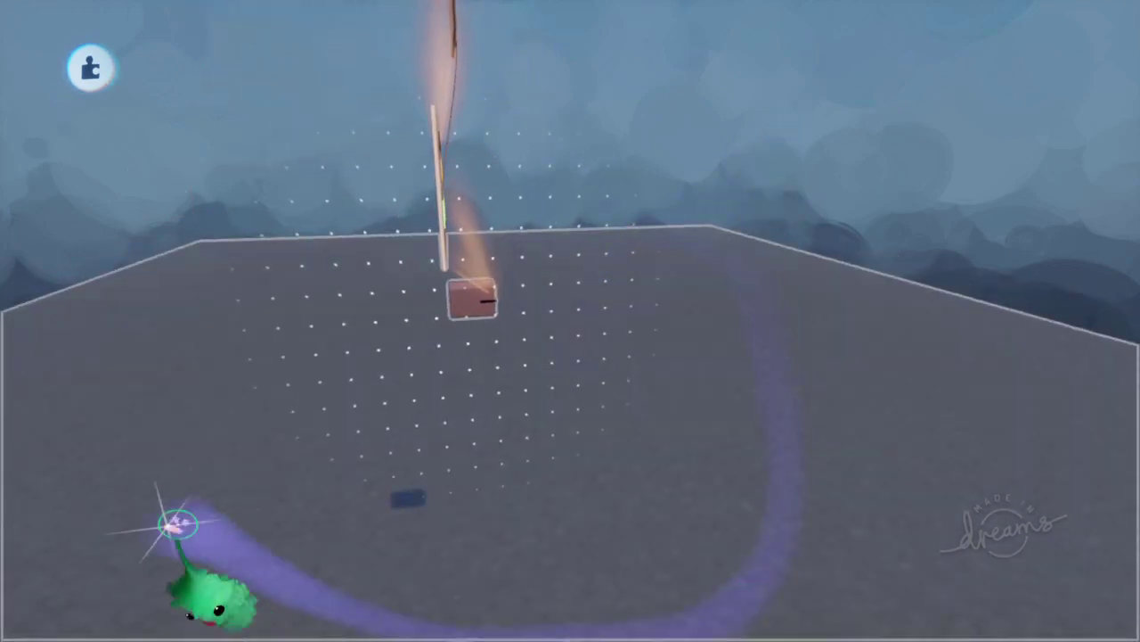
{"action": "middle_click_drag", "start_coordinate": [632, 365], "coordinate": [697, 261]}
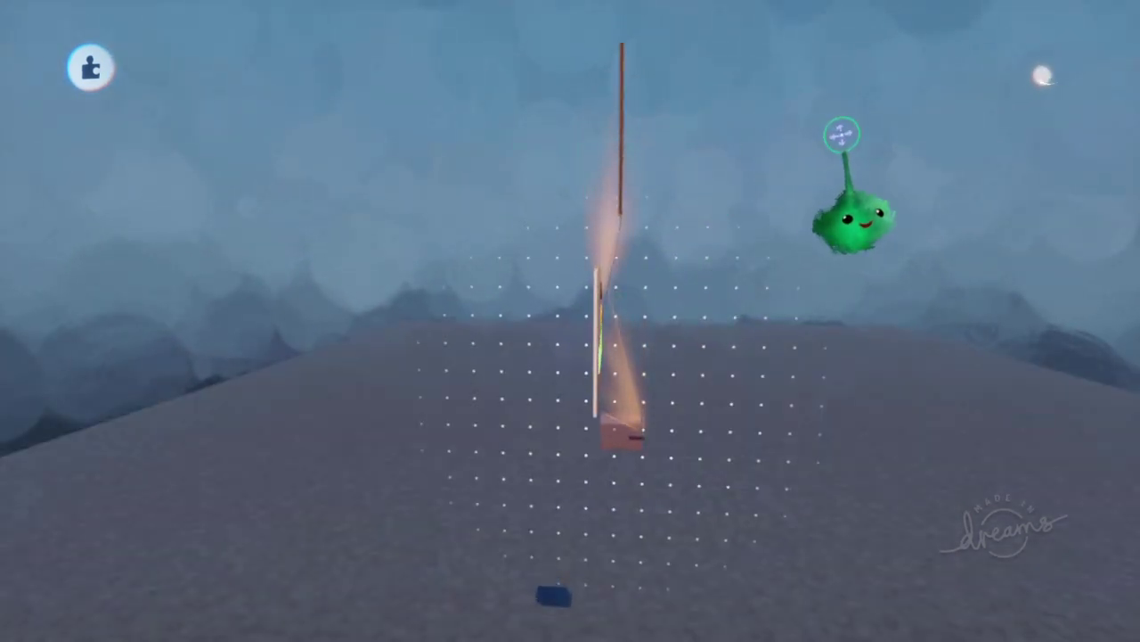
{"action": "middle_click_drag", "start_coordinate": [854, 221], "coordinate": [827, 152]}
{"action": "mouse_move", "coordinate": [777, 54]}
{"action": "middle_mouse_down"}
{"action": "mouse_move", "coordinate": [789, 41]}
{"action": "mouse_move", "coordinate": [787, 69]}
{"action": "middle_mouse_up"}
{"action": "middle_click_drag", "start_coordinate": [725, 476], "coordinate": [631, 233]}
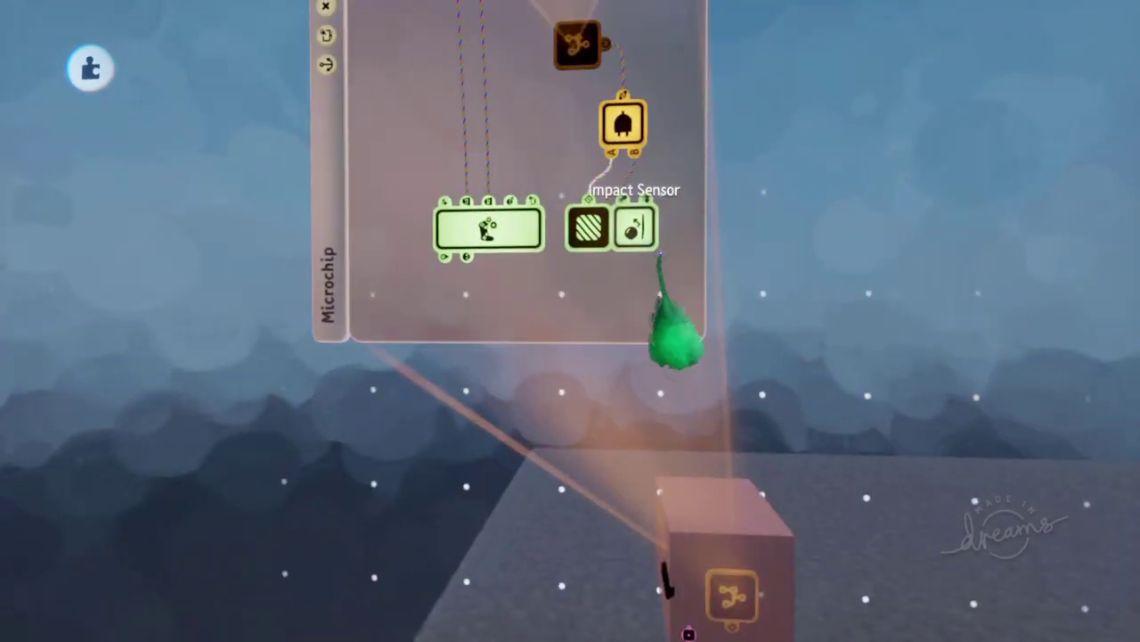
{"action": "key", "text": "ctrl+z"}
{"action": "middle_click_drag", "start_coordinate": [669, 281], "coordinate": [707, 303]}
Scope into the block's group and open the Labels & Ownership settings of its sculpture
{"action": "left_click", "coordinate": [798, 314]}
{"action": "middle_click_drag", "start_coordinate": [766, 356], "coordinate": [687, 170]}
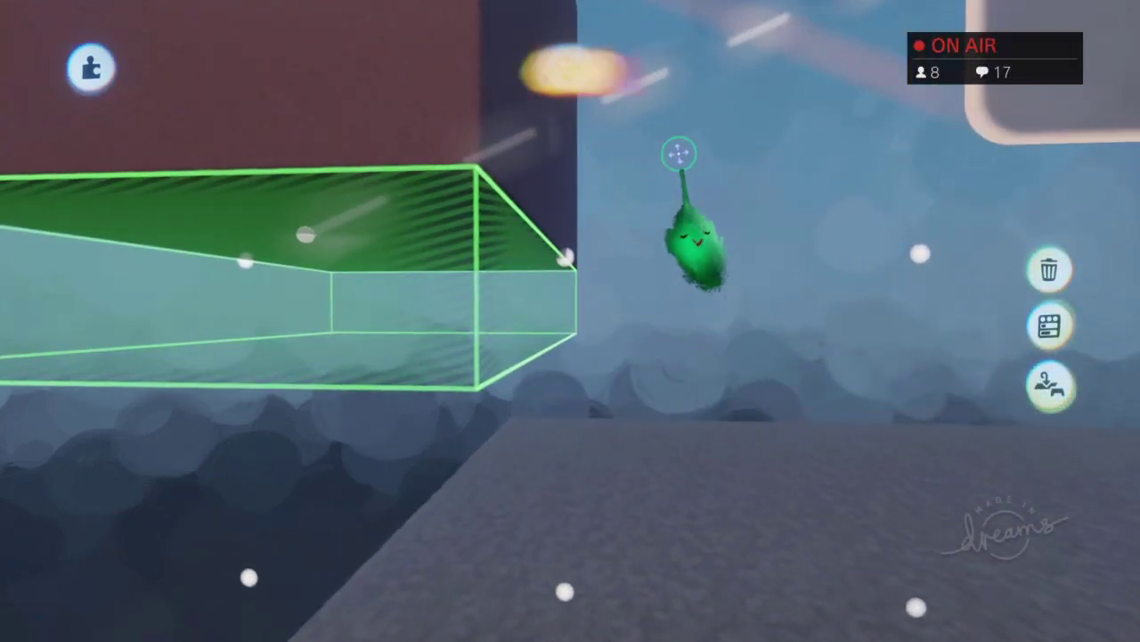
{"action": "key", "text": "Tab"}
{"action": "middle_click_drag", "start_coordinate": [598, 158], "coordinate": [522, 304]}
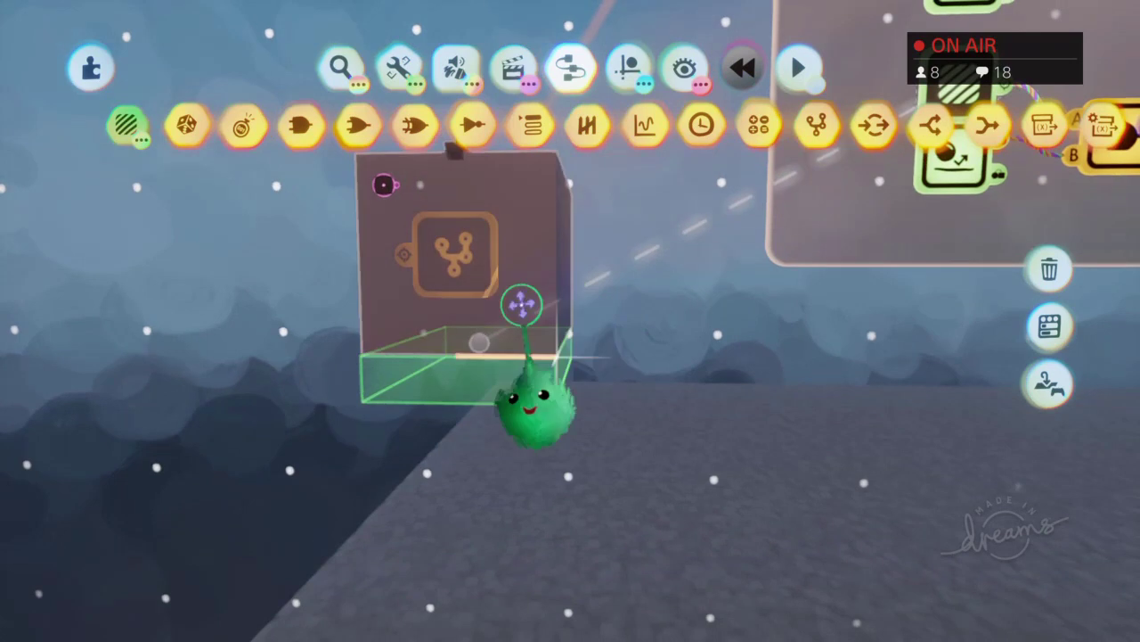
{"action": "left_click", "coordinate": [521, 299]}
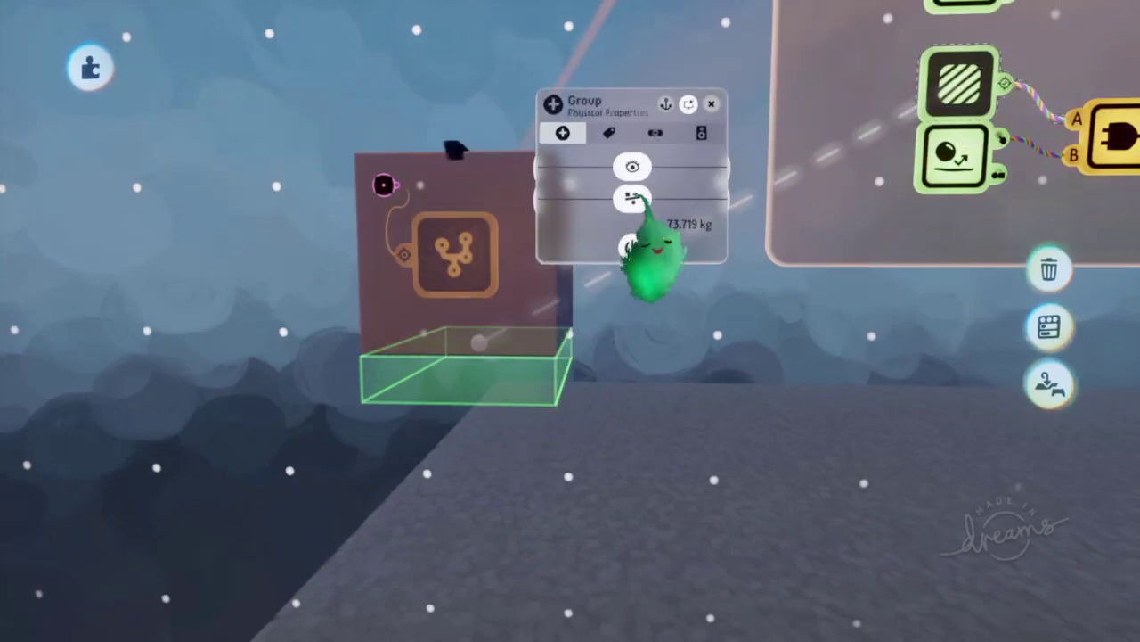
{"action": "left_click", "coordinate": [538, 280]}
{"action": "left_click", "coordinate": [561, 240]}
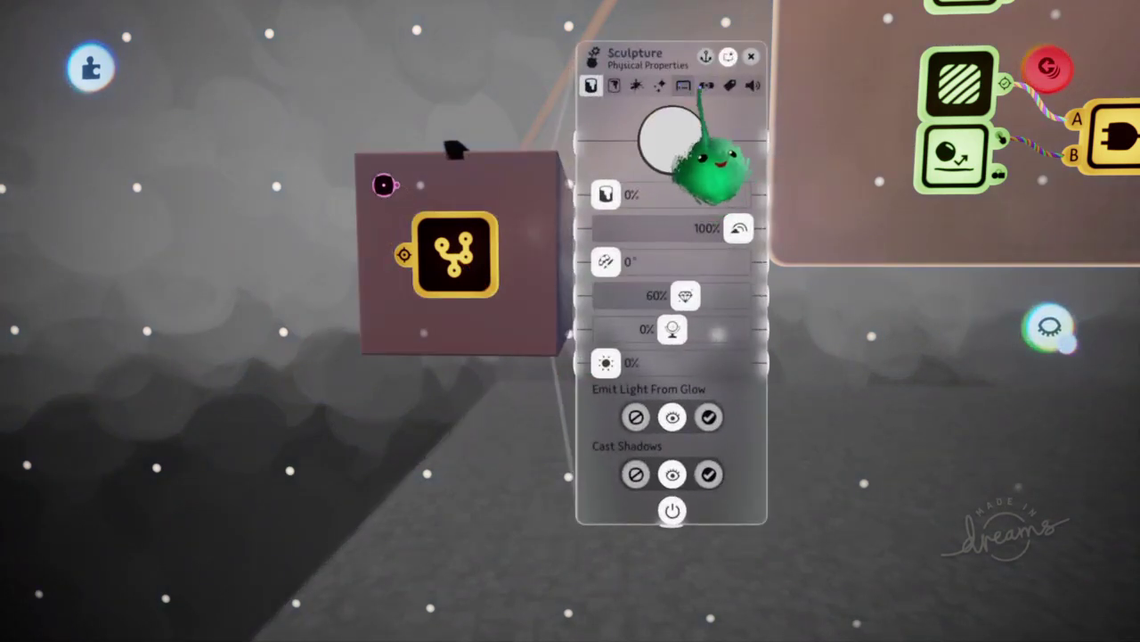
{"action": "left_click", "coordinate": [730, 84]}
{"action": "scroll", "coordinate": [613, 157], "scroll_direction": "down", "scroll_amount": 3}
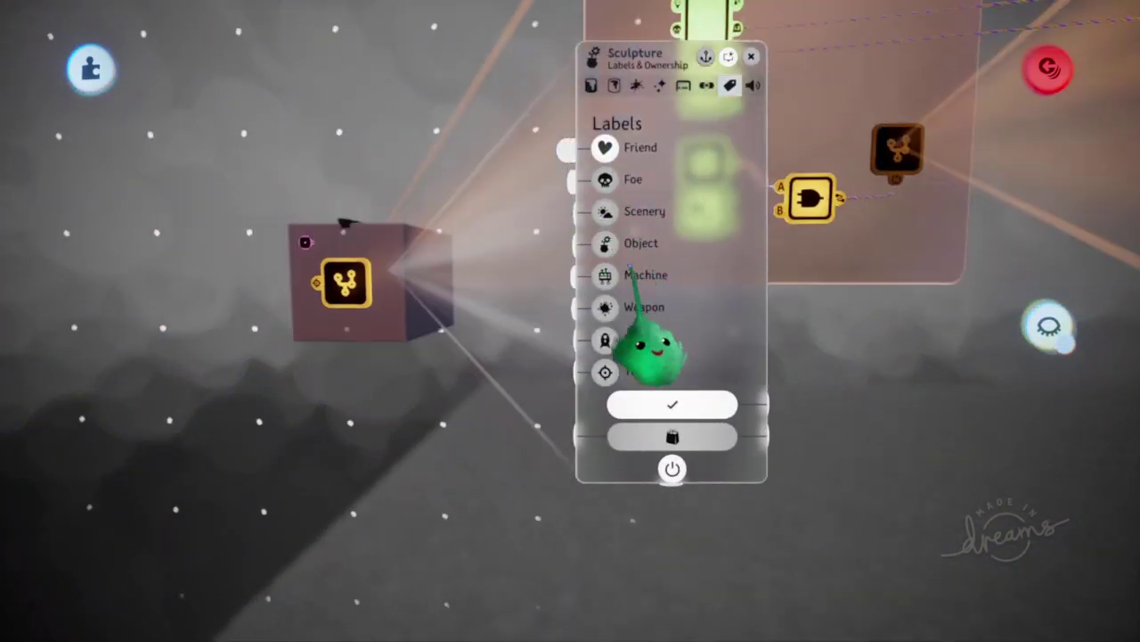
Compare the sculpture's labels with the Trigger Zone's detected labels side by side, and close the settings
{"action": "left_click_drag", "start_coordinate": [668, 254], "coordinate": [406, 296]}
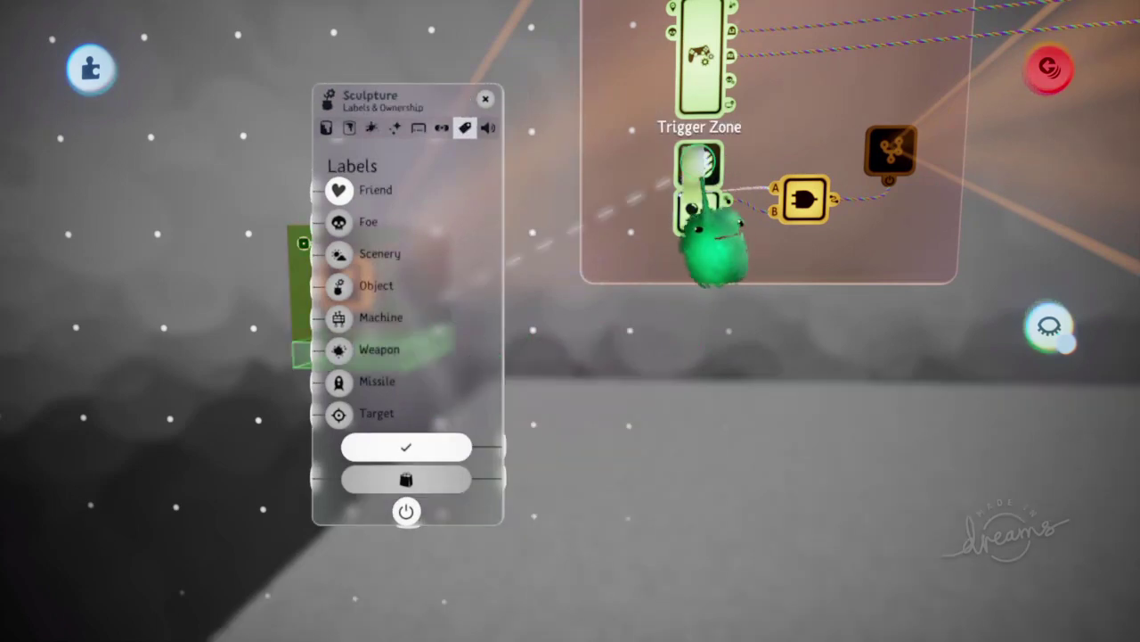
{"action": "left_click", "coordinate": [700, 162]}
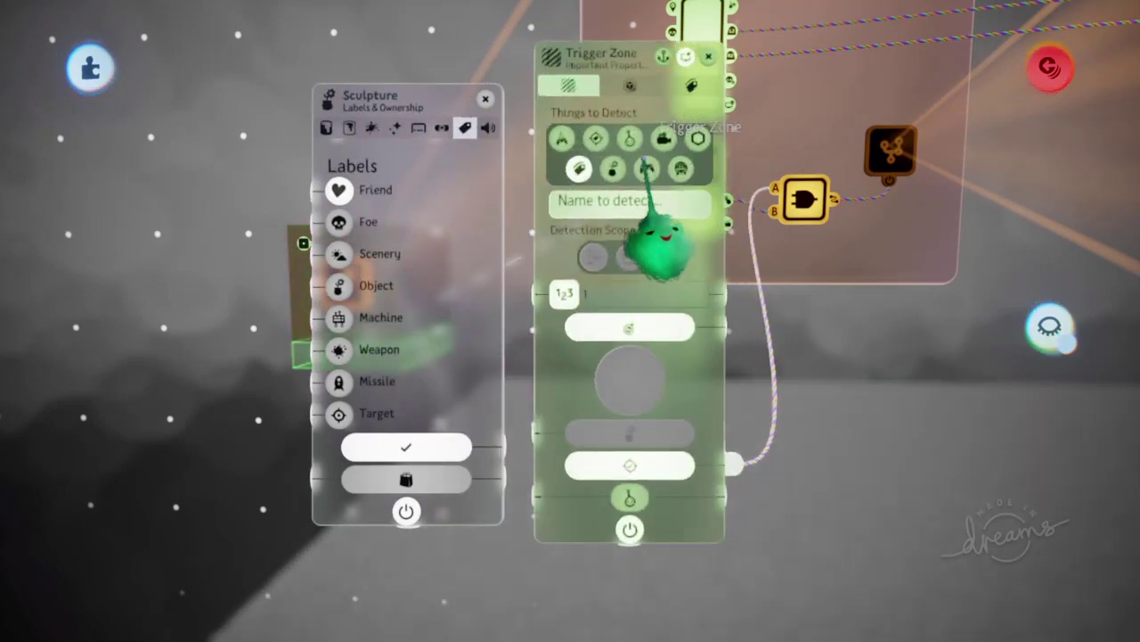
{"action": "left_click", "coordinate": [690, 87]}
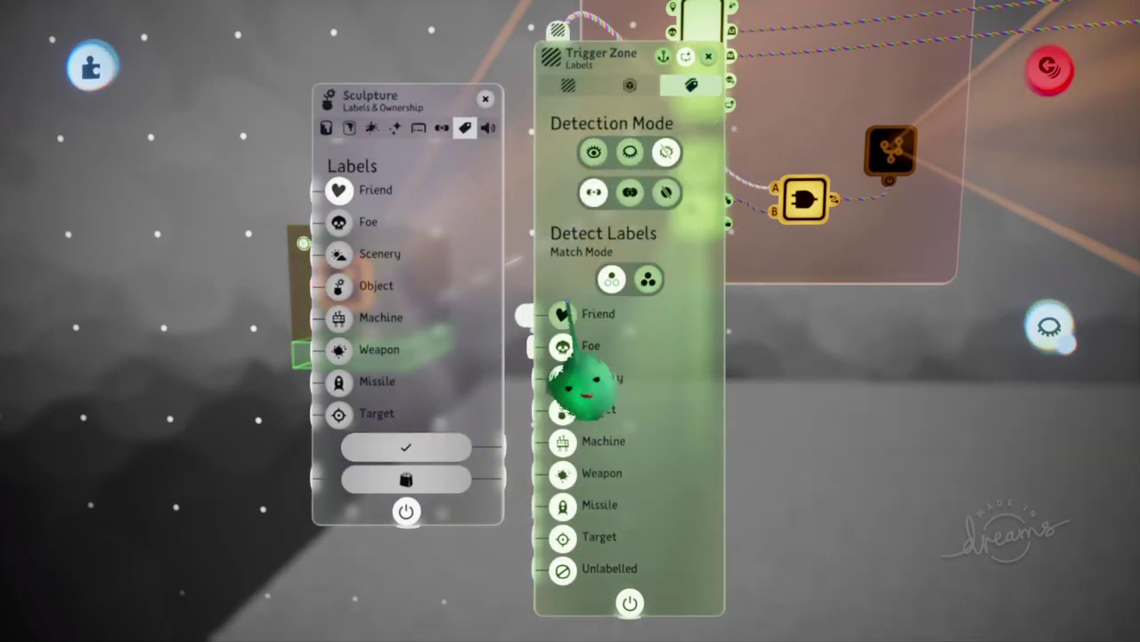
{"action": "key", "text": "Escape"}
Test the ground detection by moving the block down onto the ground and running the scene, and undo the move
{"action": "mouse_move", "coordinate": [112, 234]}
{"action": "middle_mouse_down"}
{"action": "mouse_move", "coordinate": [262, 389]}
{"action": "mouse_move", "coordinate": [436, 342]}
{"action": "mouse_move", "coordinate": [729, 330]}
{"action": "middle_mouse_up"}
{"action": "left_click_drag", "start_coordinate": [729, 329], "coordinate": [645, 332]}
{"action": "middle_click_drag", "start_coordinate": [645, 333], "coordinate": [748, 201]}
{"action": "key", "text": "space"}
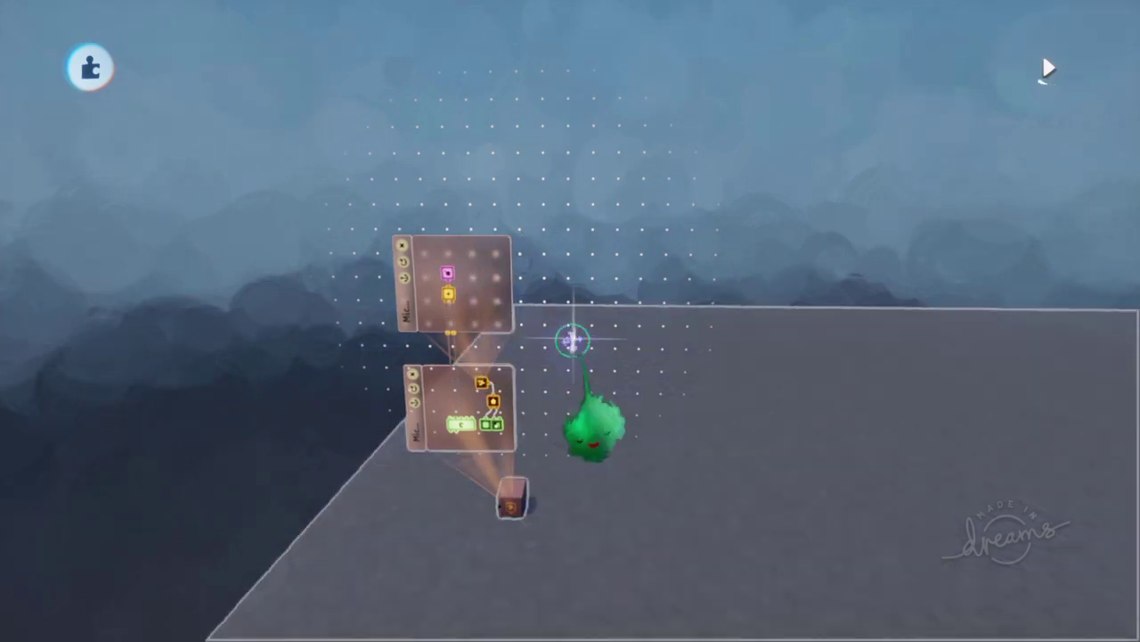
{"action": "key", "text": "space"}
{"action": "middle_click_drag", "start_coordinate": [585, 301], "coordinate": [629, 248]}
{"action": "key", "text": "ctrl+z"}
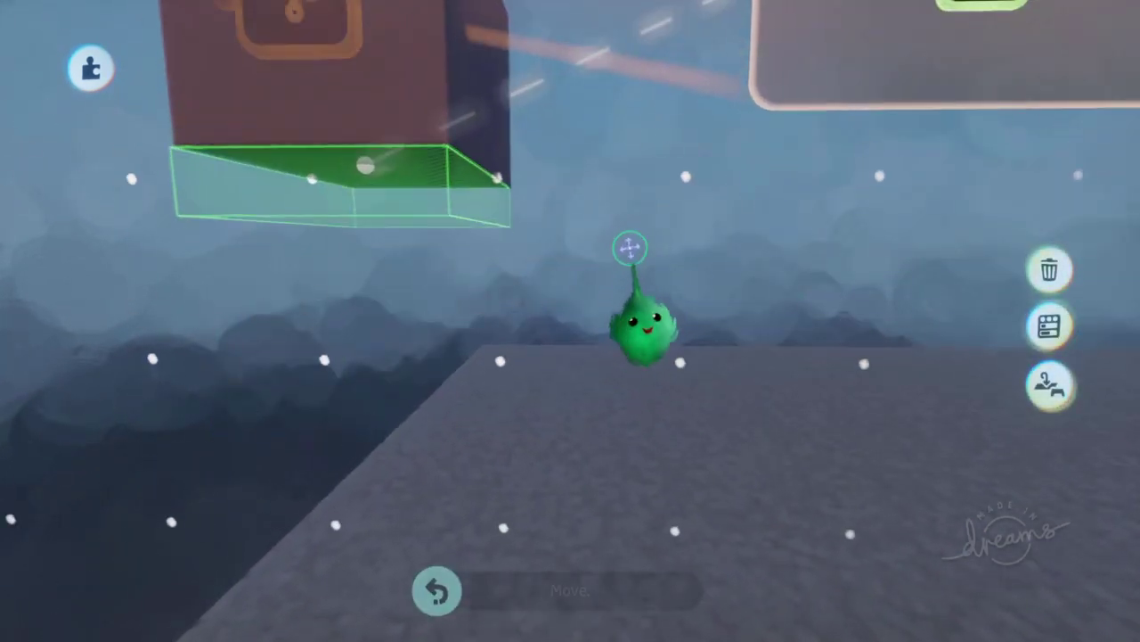
{"action": "key", "text": "Tab"}
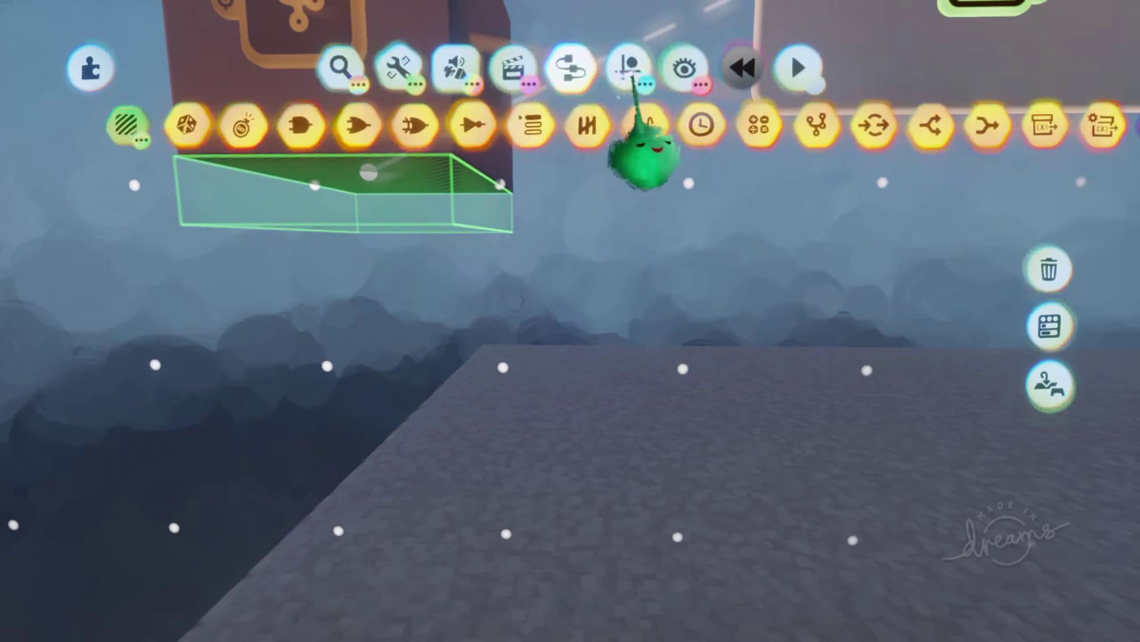
Adjust the Grid Snap guide for repositioning the block near the edge of the ground
{"action": "left_click", "coordinate": [627, 67]}
{"action": "left_click", "coordinate": [481, 126]}
{"action": "key", "text": "Tab"}
{"action": "middle_click_drag", "start_coordinate": [571, 214], "coordinate": [541, 219]}
{"action": "middle_click_drag", "start_coordinate": [398, 194], "coordinate": [455, 170]}
{"action": "middle_click_drag", "start_coordinate": [533, 191], "coordinate": [561, 186]}
{"action": "left_click", "coordinate": [481, 128]}
{"action": "middle_click_drag", "start_coordinate": [481, 129], "coordinate": [562, 253]}
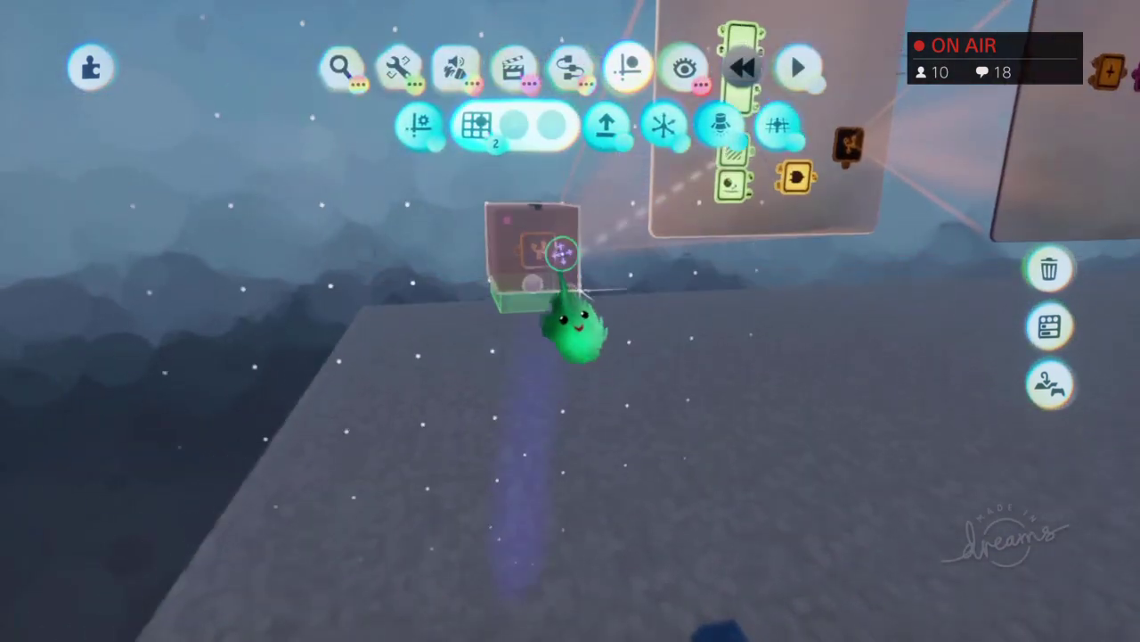
Try the ground detection with the block rotated in mid-air so its Trigger Zone faces sideways, and undo the rotation
{"action": "left_click_drag", "start_coordinate": [581, 212], "coordinate": [606, 219]}
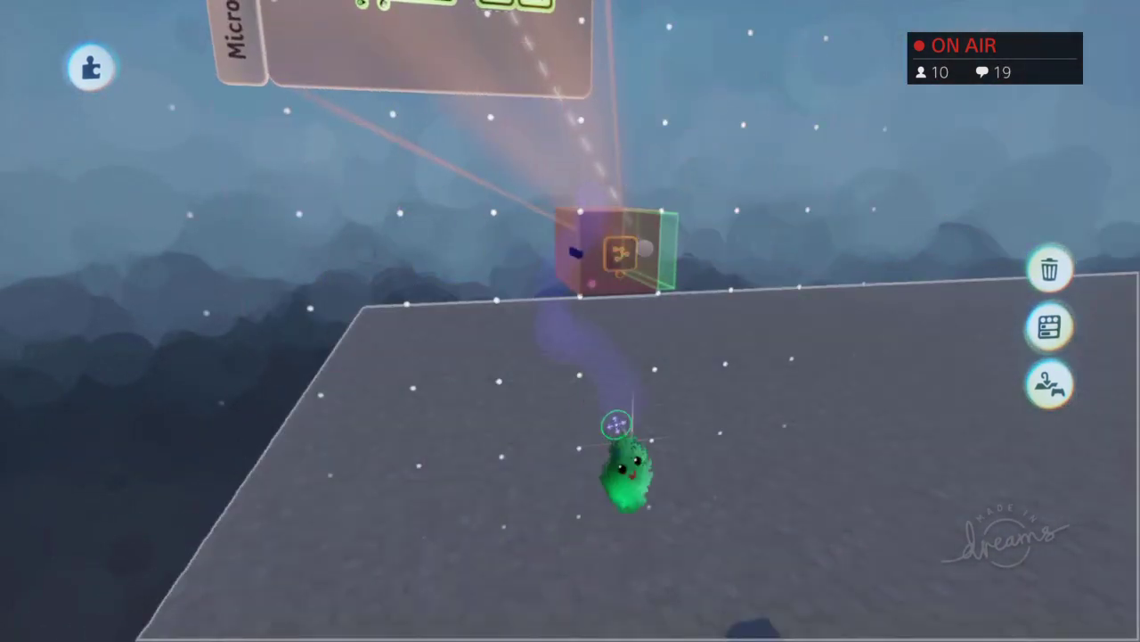
{"action": "middle_click_drag", "start_coordinate": [616, 425], "coordinate": [645, 452]}
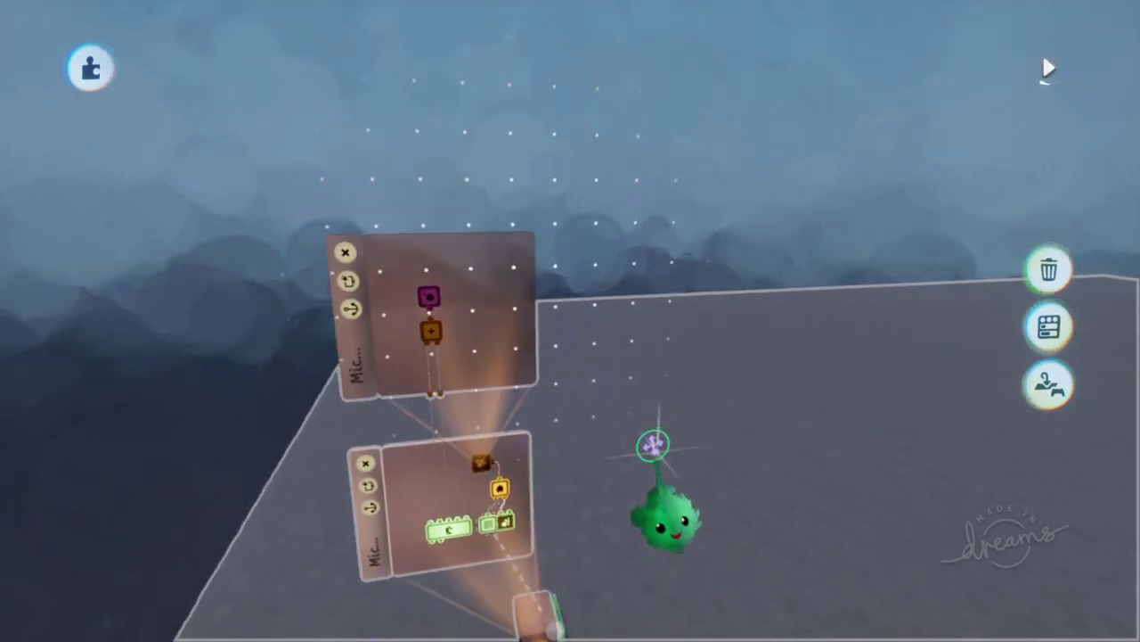
{"action": "middle_click_drag", "start_coordinate": [468, 497], "coordinate": [573, 402]}
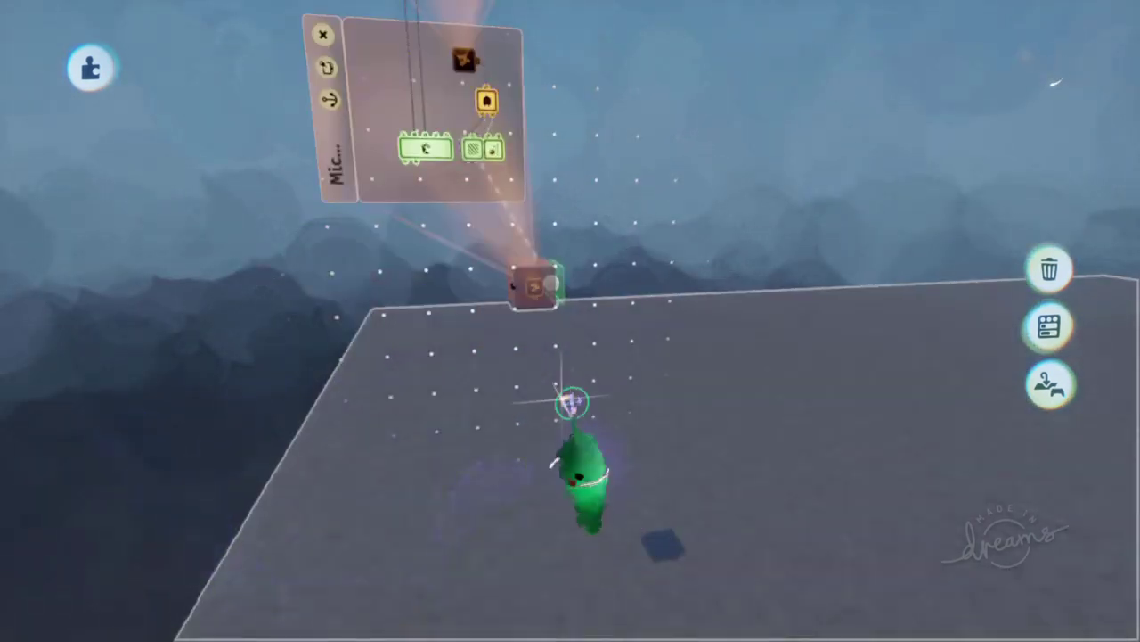
{"action": "key", "text": "ctrl+z"}
Test the detection logic with the block upright and lowered onto the ground, and undo the move
{"action": "scroll", "coordinate": [623, 434], "scroll_direction": "up", "scroll_amount": 5}
{"action": "middle_click_drag", "start_coordinate": [701, 440], "coordinate": [662, 116]}
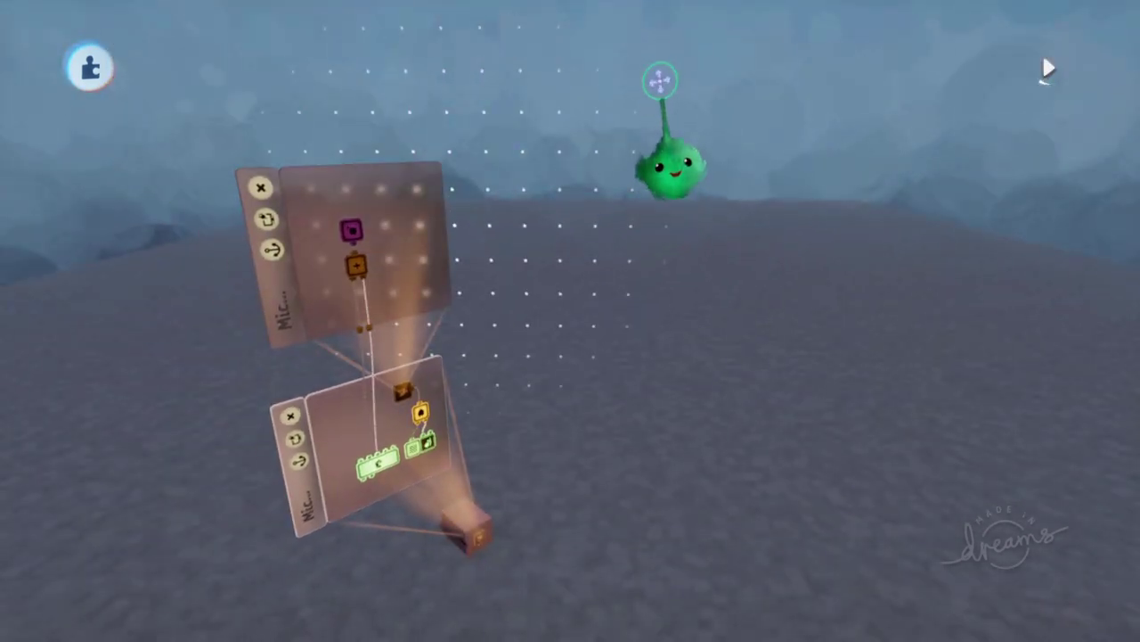
{"action": "left_click_drag", "start_coordinate": [642, 35], "coordinate": [642, 104]}
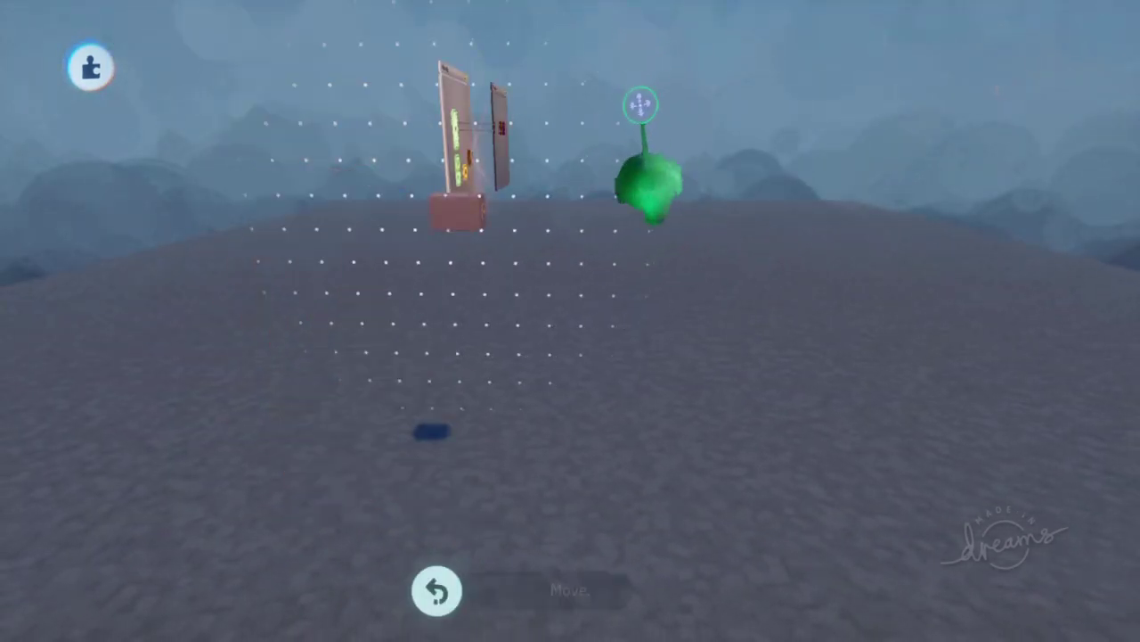
{"action": "middle_click_drag", "start_coordinate": [642, 104], "coordinate": [588, 191]}
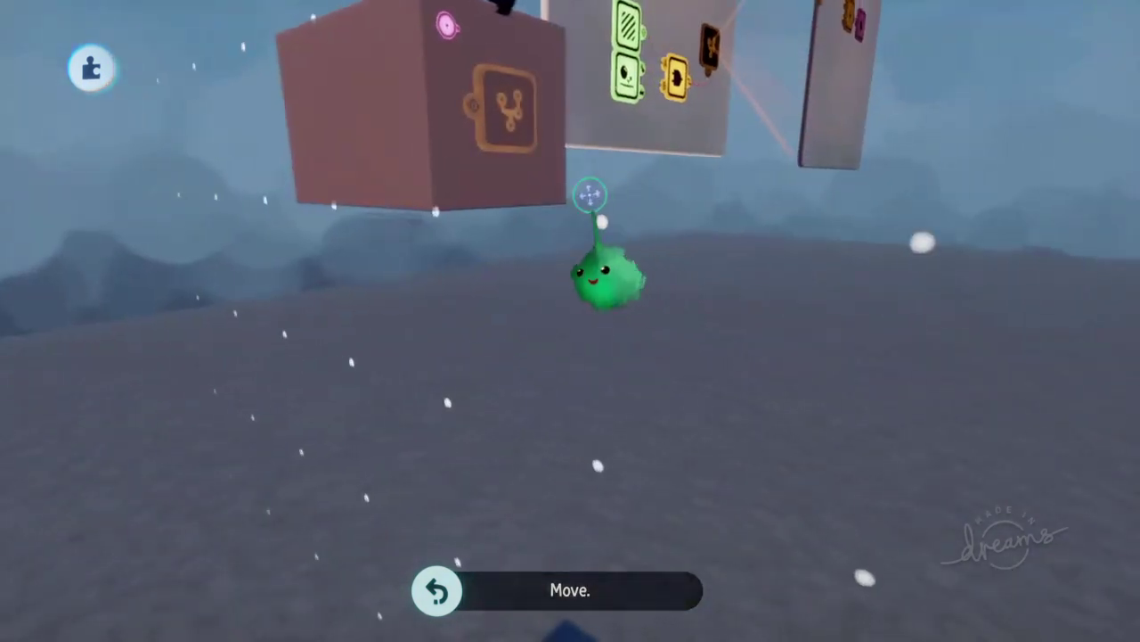
Add a microchip inside the block's main microchip, open it alongside, and name it "Detect Wheels on Ground"
{"action": "left_click_drag", "start_coordinate": [308, 285], "coordinate": [586, 408]}
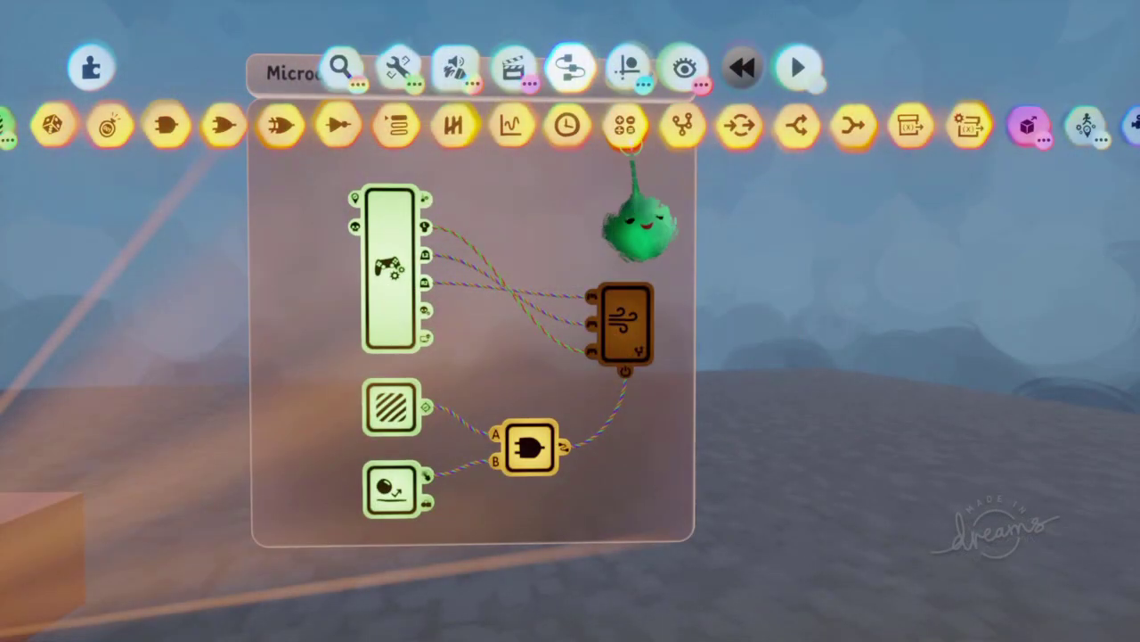
{"action": "left_click_drag", "start_coordinate": [639, 227], "coordinate": [653, 533]}
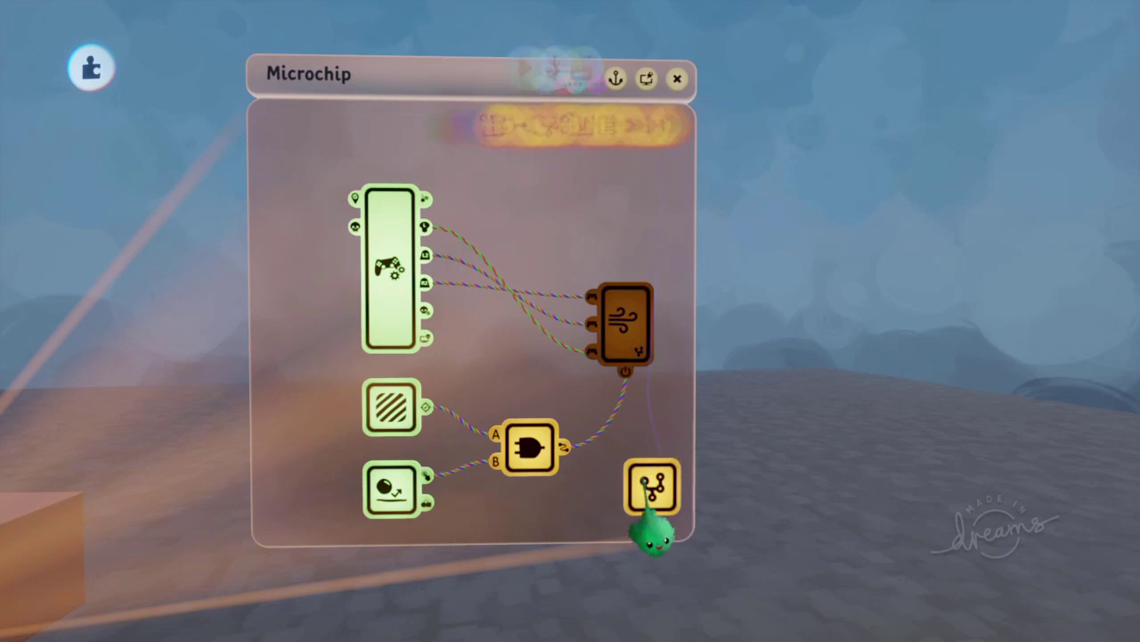
{"action": "left_click", "coordinate": [653, 486]}
{"action": "left_click_drag", "start_coordinate": [632, 486], "coordinate": [942, 407]}
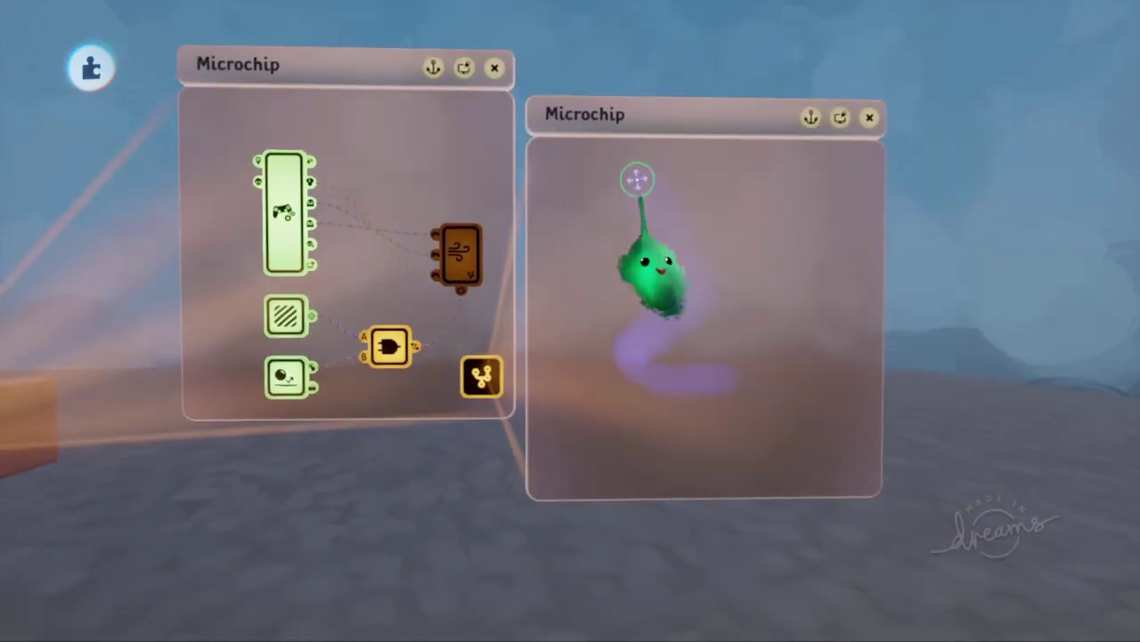
{"action": "left_click", "coordinate": [576, 118]}
{"action": "type", "text": "Detect Wheels on Ground"}
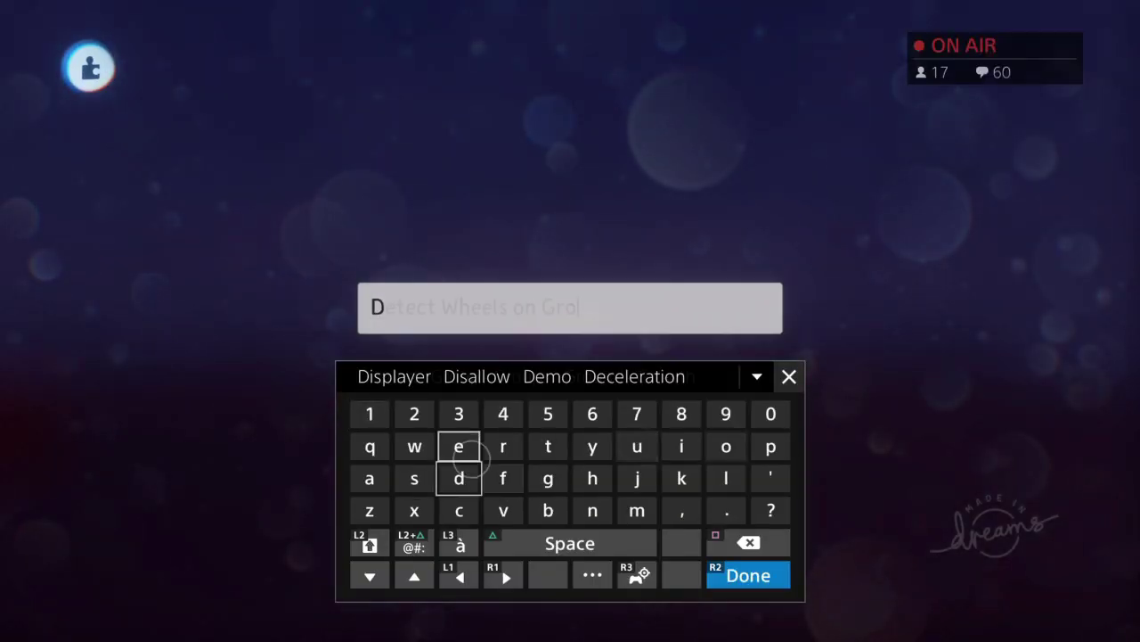
{"action": "key", "text": "Return"}
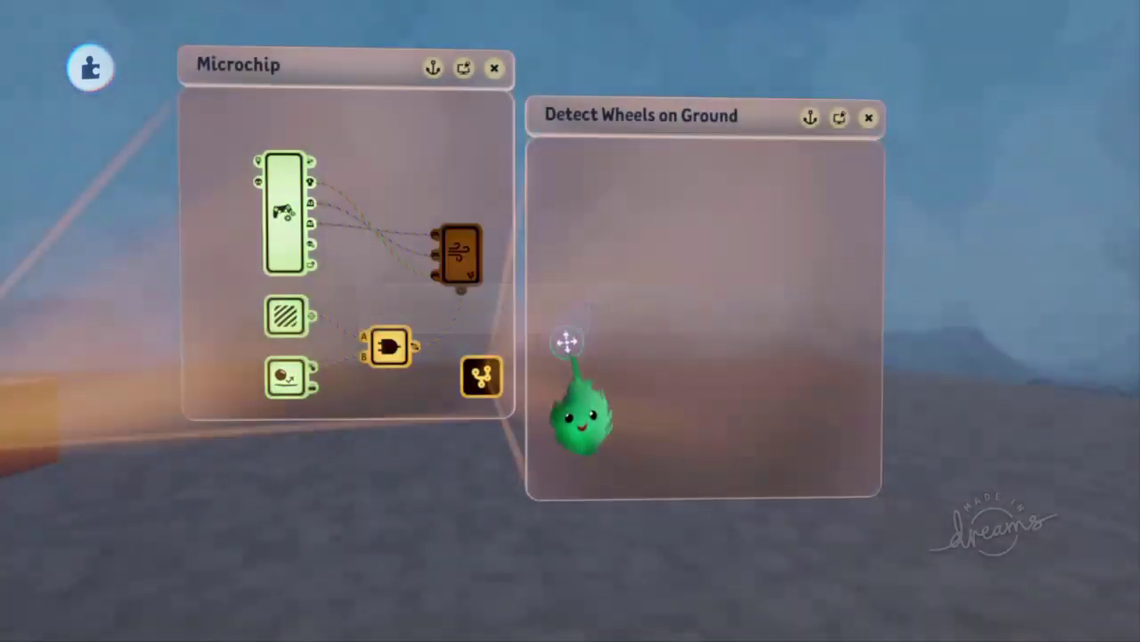
Place a Node in the Detect Wheels on Ground microchip as an output port with the flag icon, named "Is On Ground"
{"action": "scroll", "coordinate": [448, 424], "scroll_direction": "up", "scroll_amount": 3}
{"action": "scroll", "coordinate": [549, 407], "scroll_direction": "down", "scroll_amount": 3}
{"action": "key", "text": "Tab"}
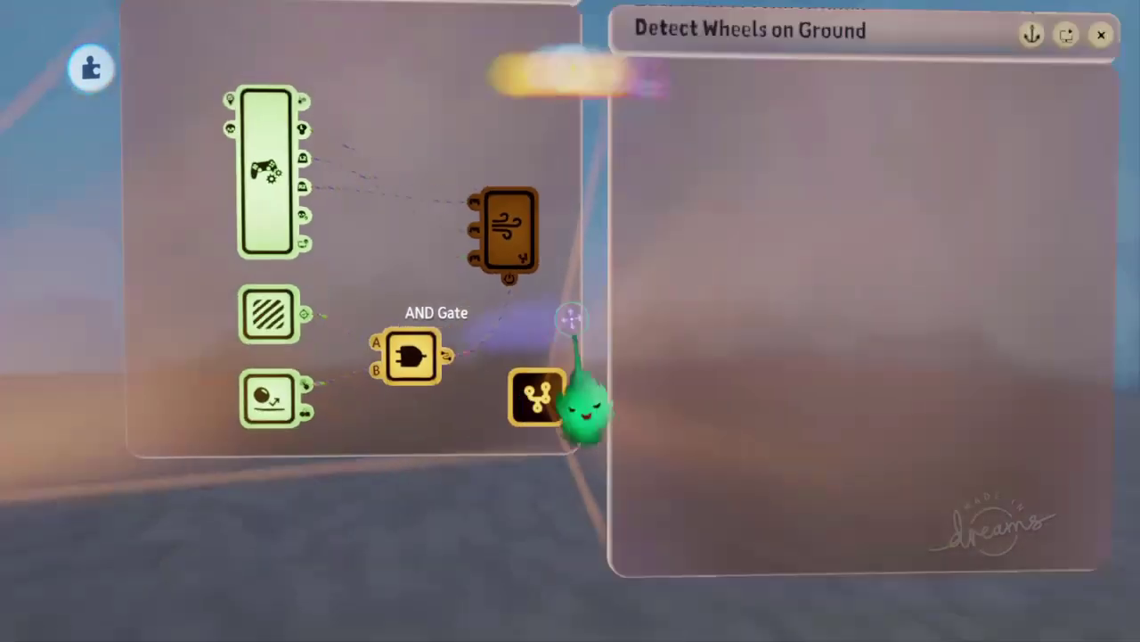
{"action": "left_click", "coordinate": [740, 127]}
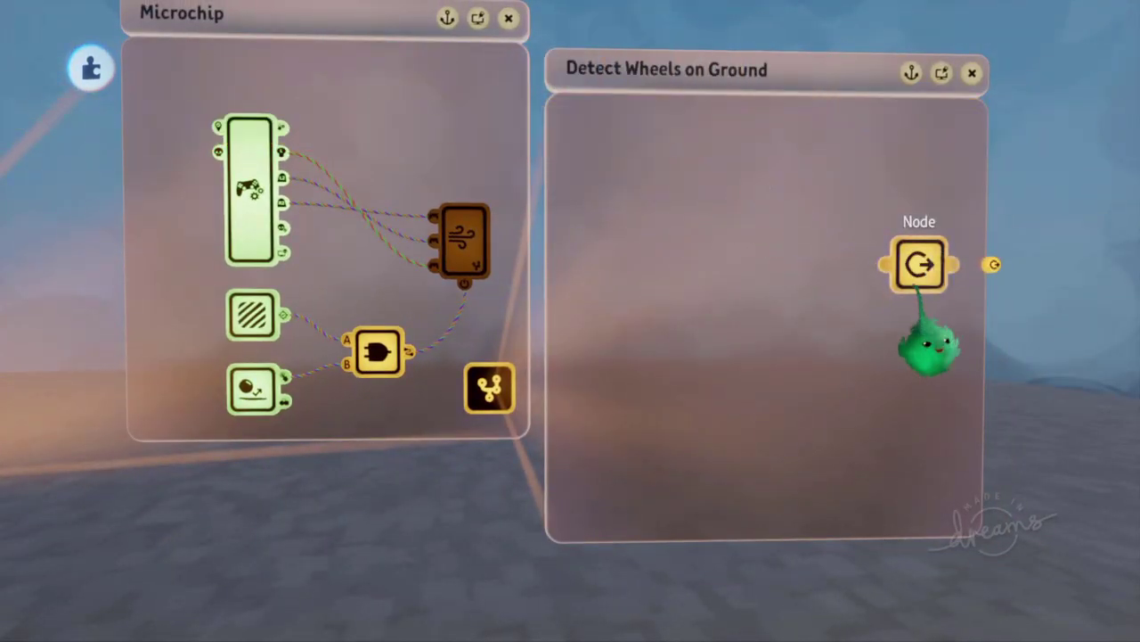
{"action": "left_click", "coordinate": [926, 343]}
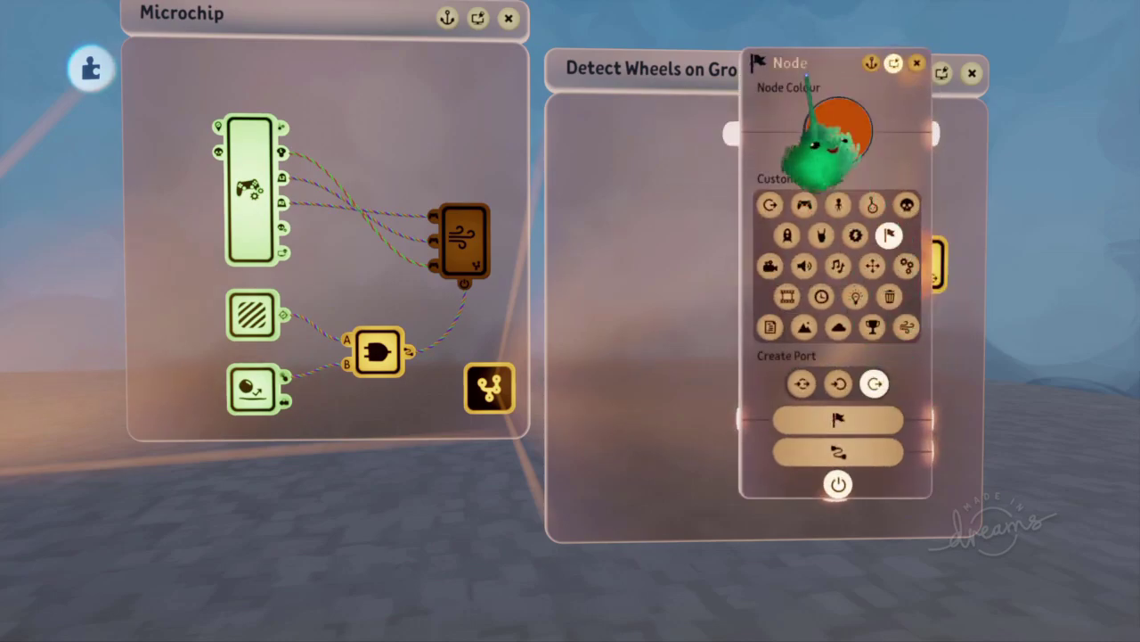
{"action": "left_click", "coordinate": [793, 64]}
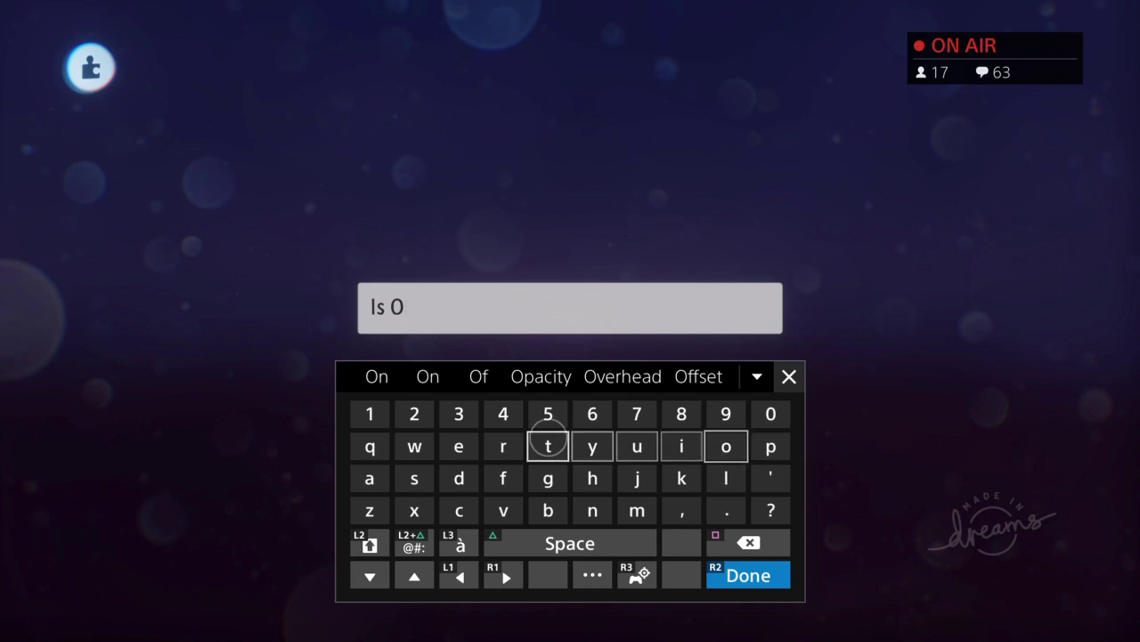
{"action": "key", "text": "Return"}
{"action": "key", "text": "Escape"}
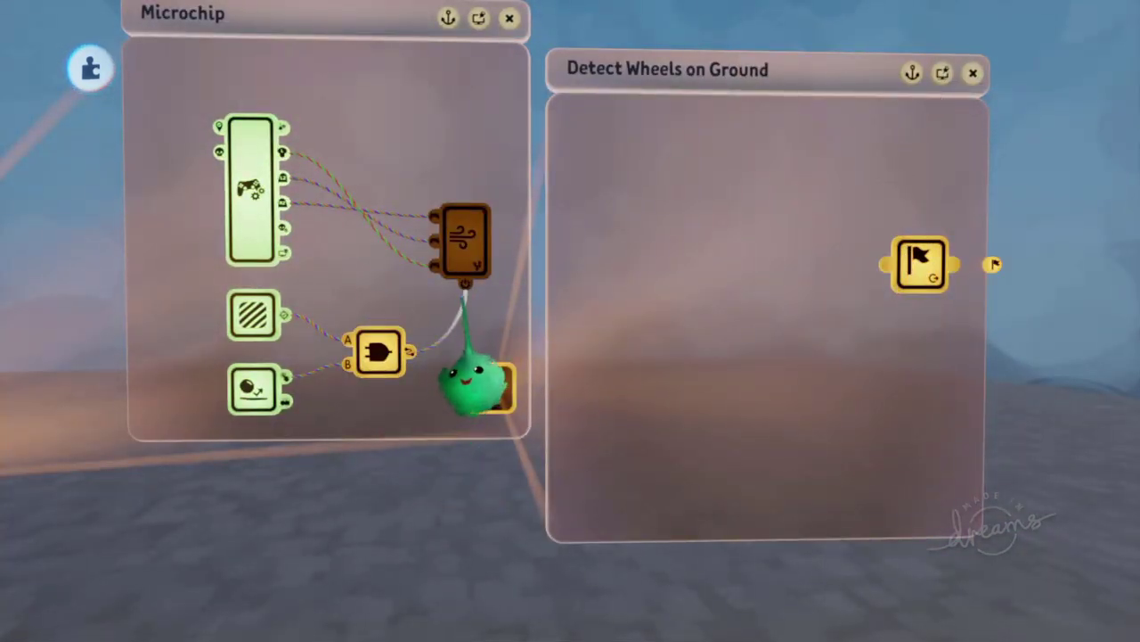
Route the AND Gate through the Is On Ground node to the movement microchip's power, and move the gate and both sensors inside Detect Wheels on Ground
{"action": "left_click_drag", "start_coordinate": [527, 292], "coordinate": [933, 278]}
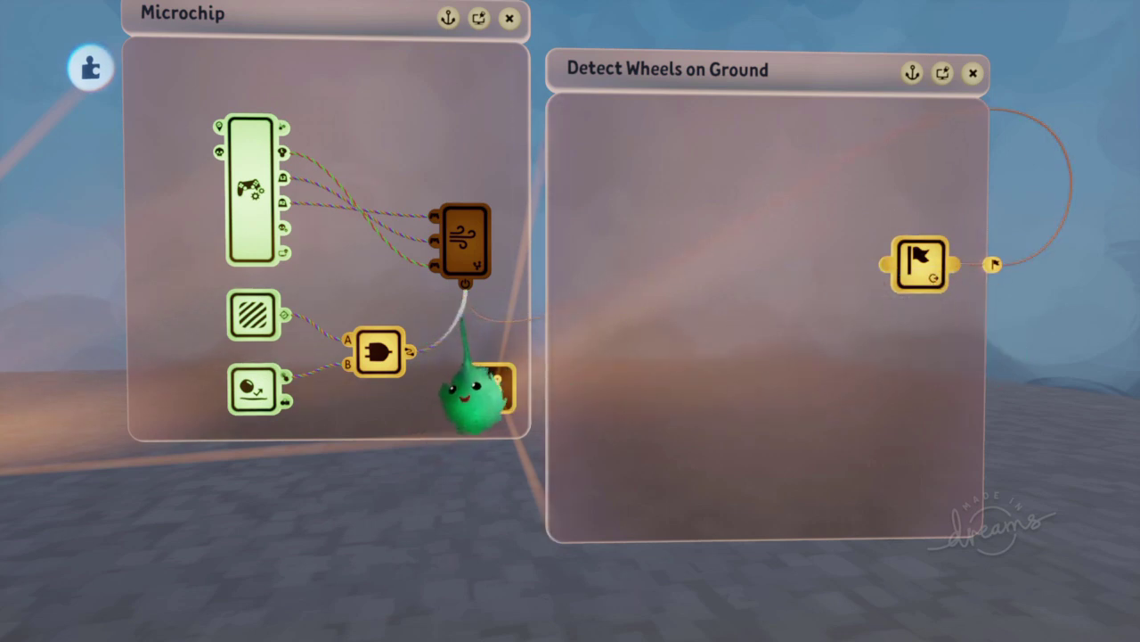
{"action": "left_click_drag", "start_coordinate": [878, 261], "coordinate": [882, 263]}
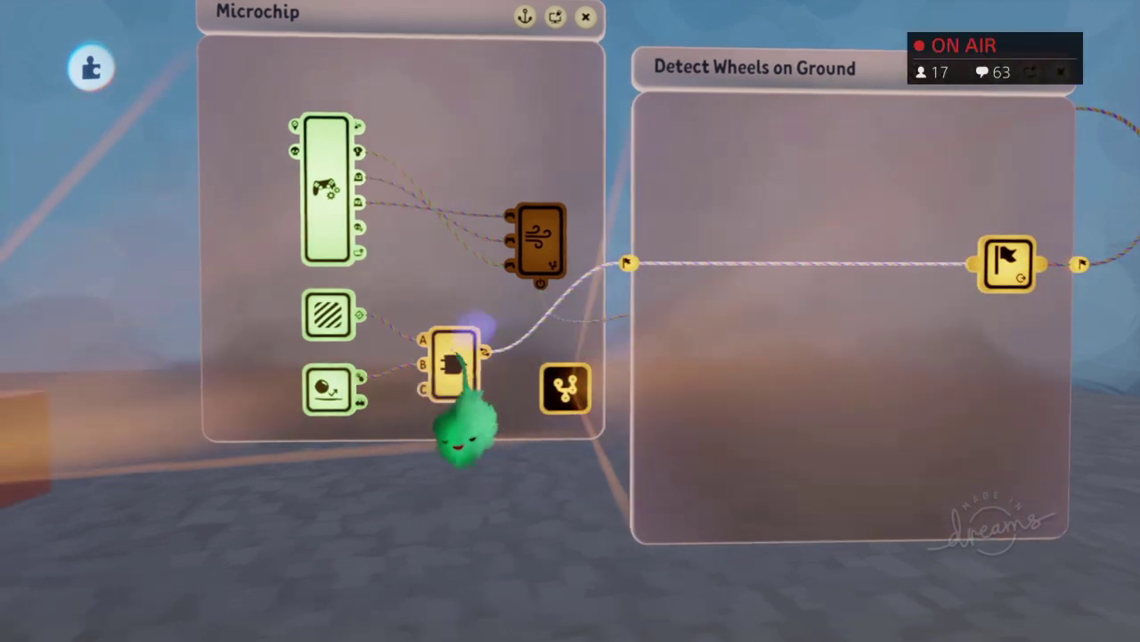
{"action": "left_click_drag", "start_coordinate": [328, 390], "coordinate": [753, 312]}
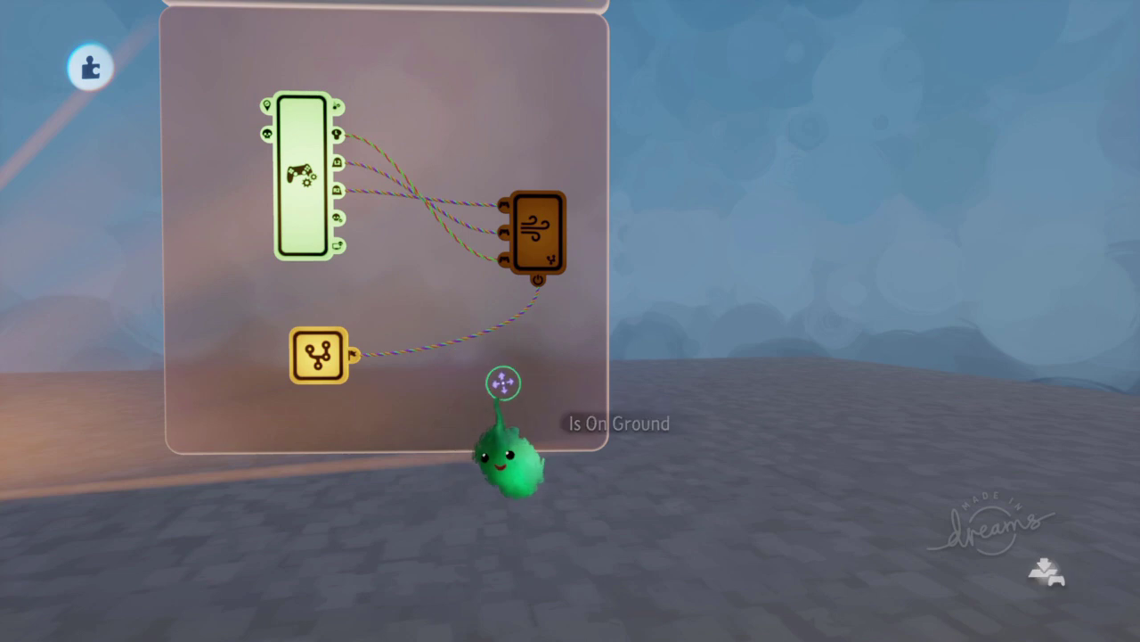
Set the Detect Wheels on Ground microchip's custom icon to the gears, and confirm making the creation public
{"action": "middle_click_drag", "start_coordinate": [284, 608], "coordinate": [450, 394]}
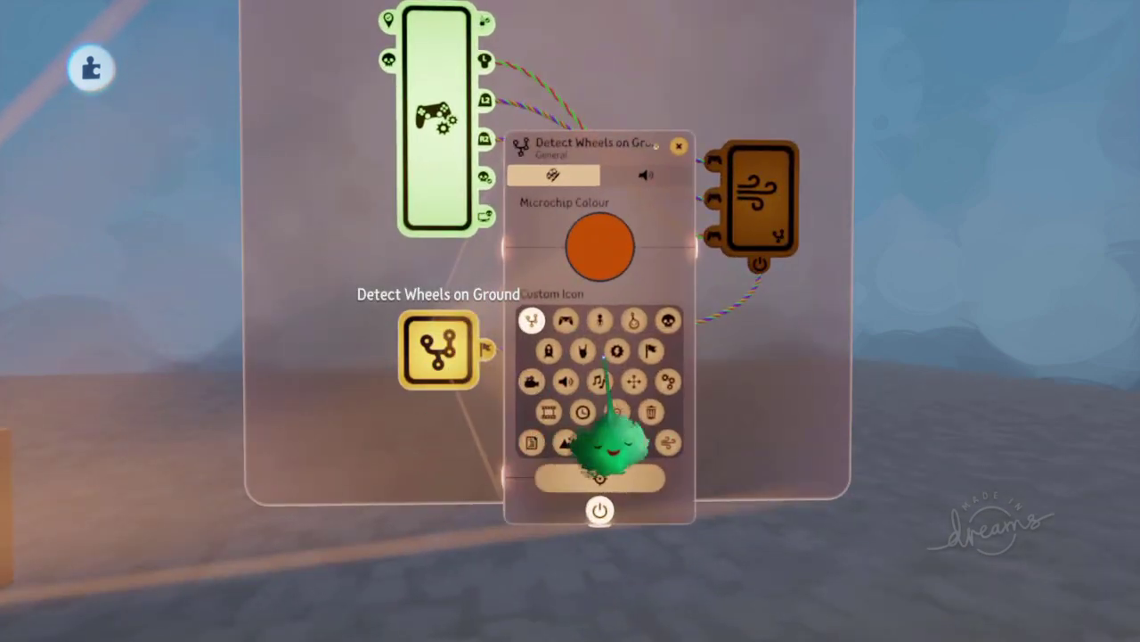
{"action": "left_click", "coordinate": [670, 383]}
{"action": "key", "text": "Escape"}
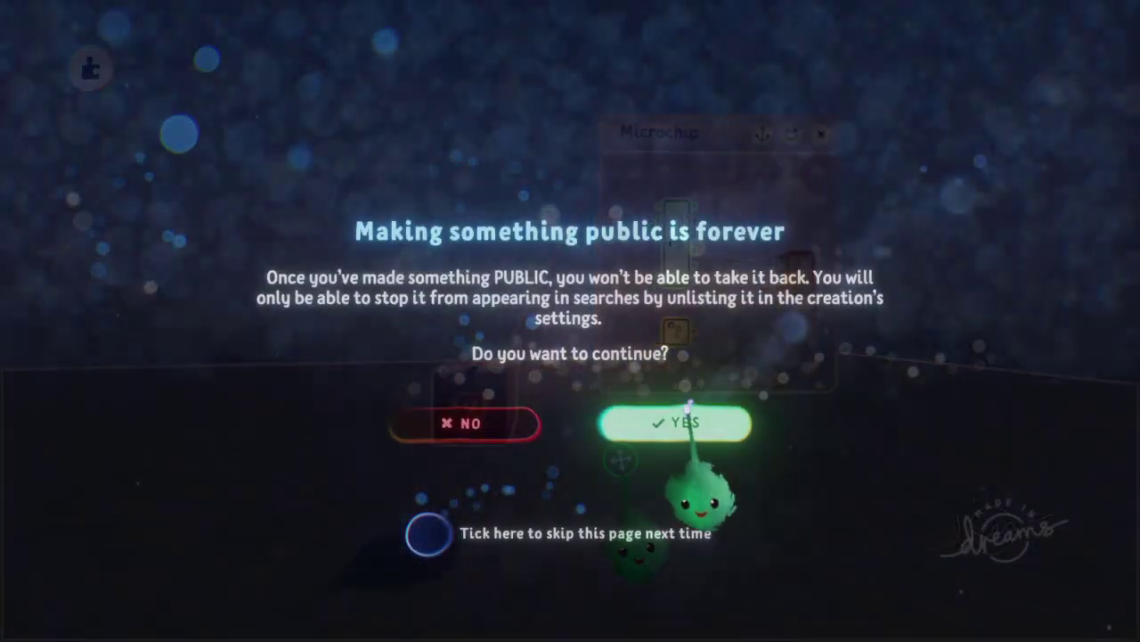
{"action": "left_click", "coordinate": [682, 420]}
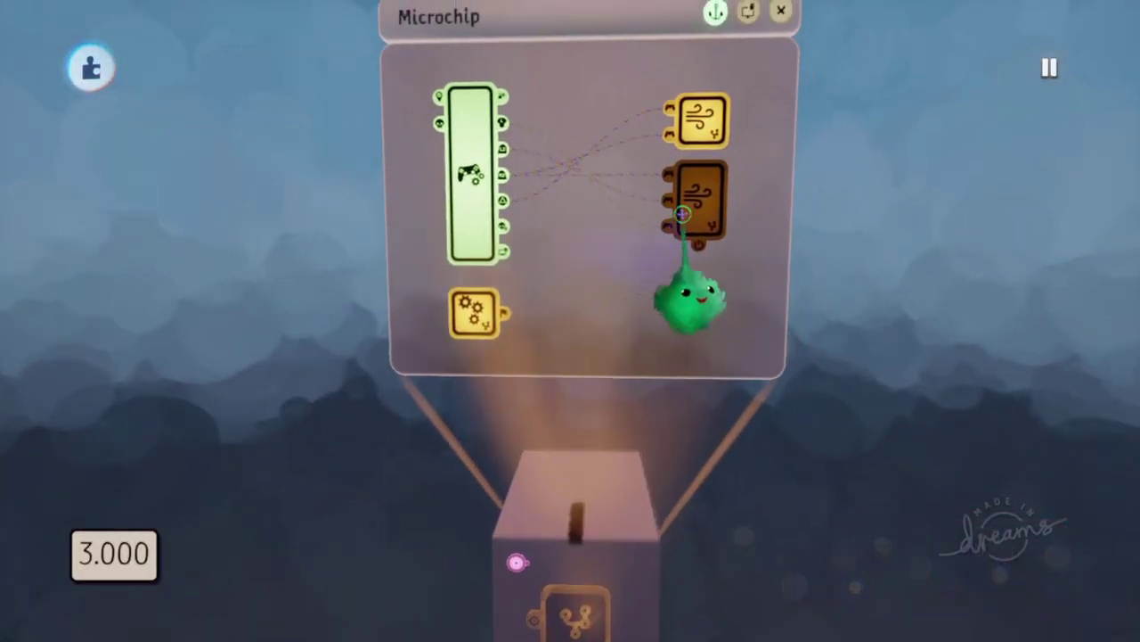
Inspect the logic inside the On Ground microchip, and open the Detect Wheels on Ground microchip beside the main one
{"action": "left_click", "coordinate": [688, 234]}
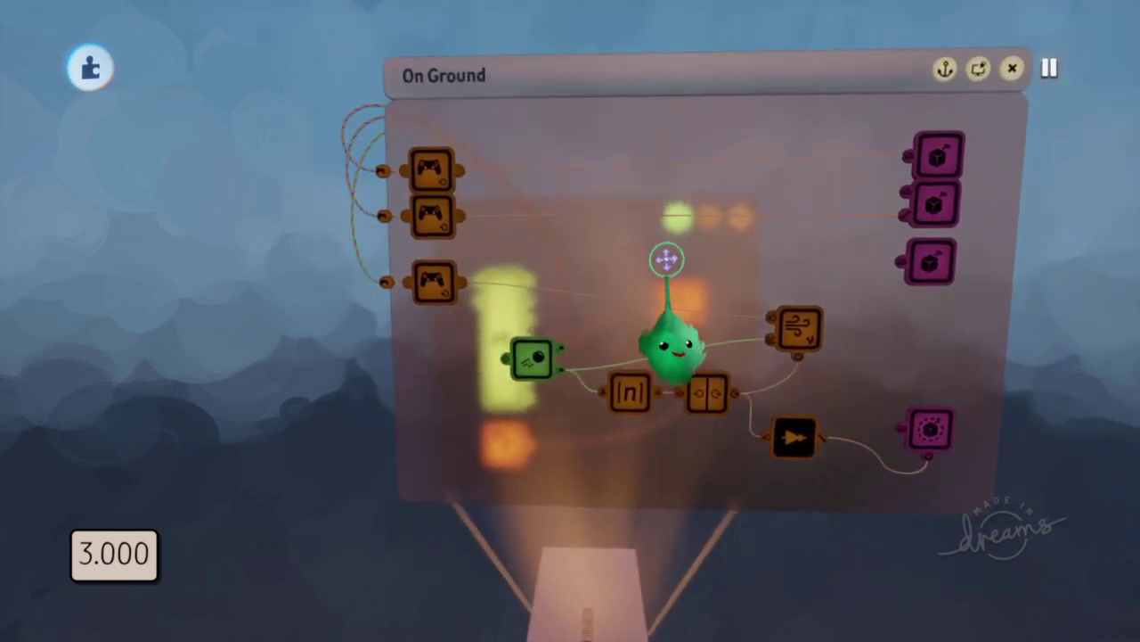
{"action": "key", "text": "Escape"}
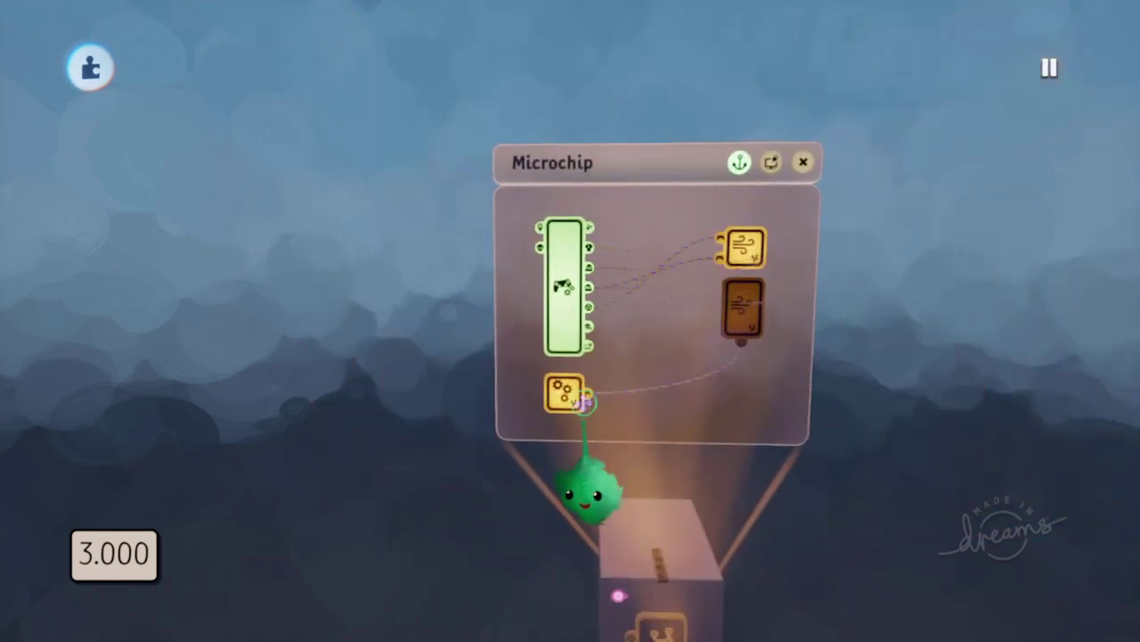
{"action": "left_click", "coordinate": [564, 383]}
{"action": "left_click_drag", "start_coordinate": [614, 374], "coordinate": [474, 244]}
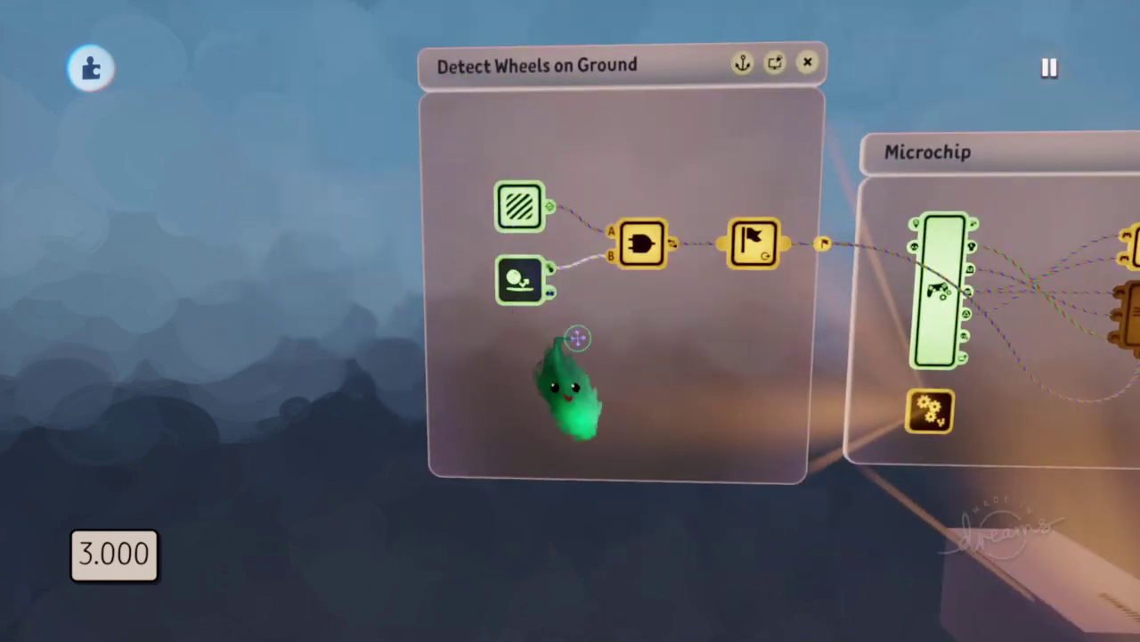
Examine the block's underside and sides, and the space below it where the ground is detected
{"action": "middle_click_drag", "start_coordinate": [577, 336], "coordinate": [604, 438]}
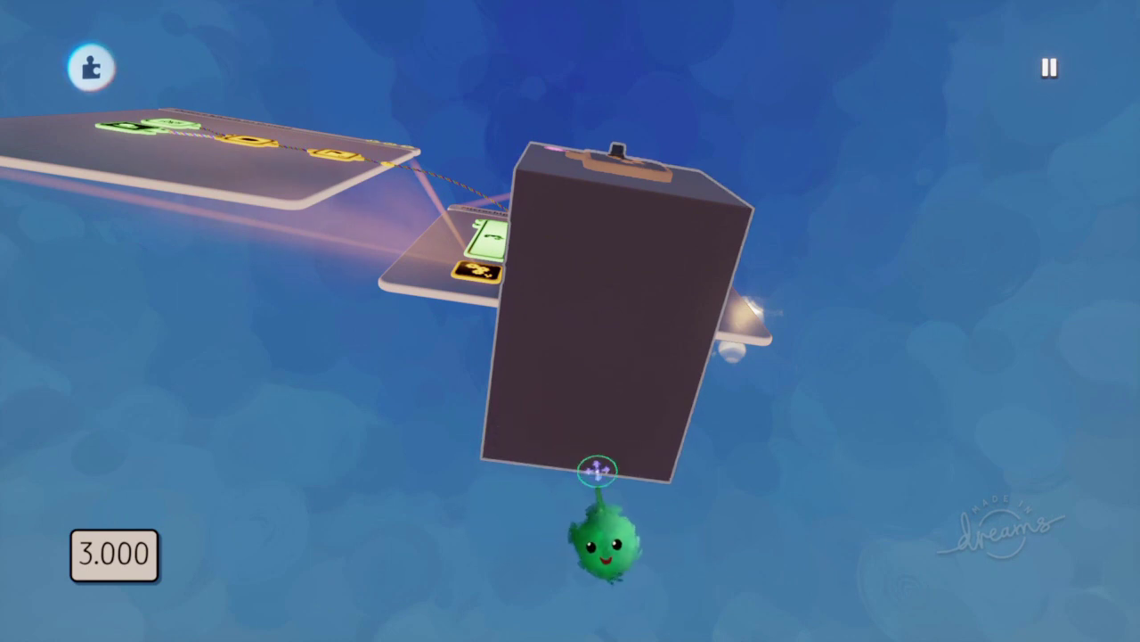
{"action": "middle_click_drag", "start_coordinate": [598, 461], "coordinate": [589, 415]}
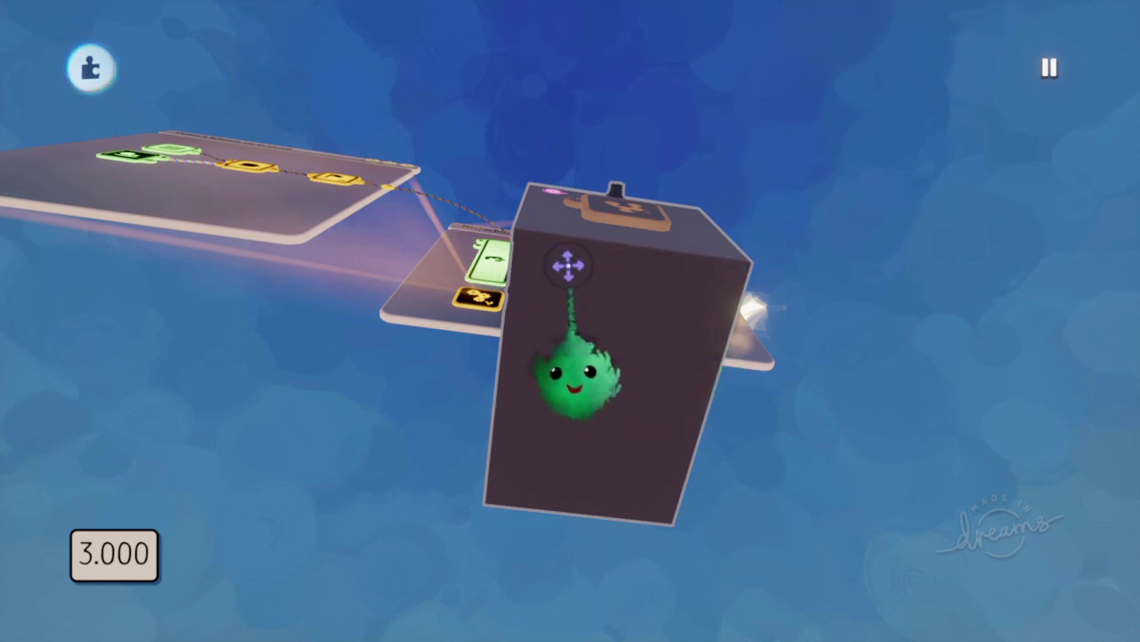
{"action": "left_click_drag", "start_coordinate": [693, 284], "coordinate": [683, 106]}
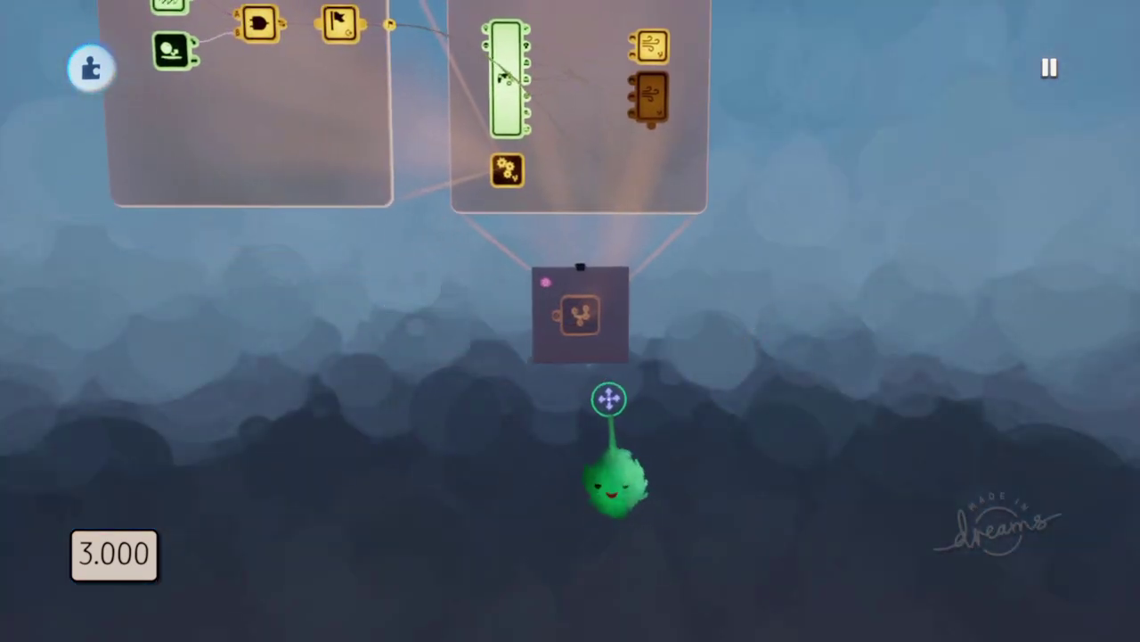
{"action": "middle_click_drag", "start_coordinate": [608, 399], "coordinate": [636, 409]}
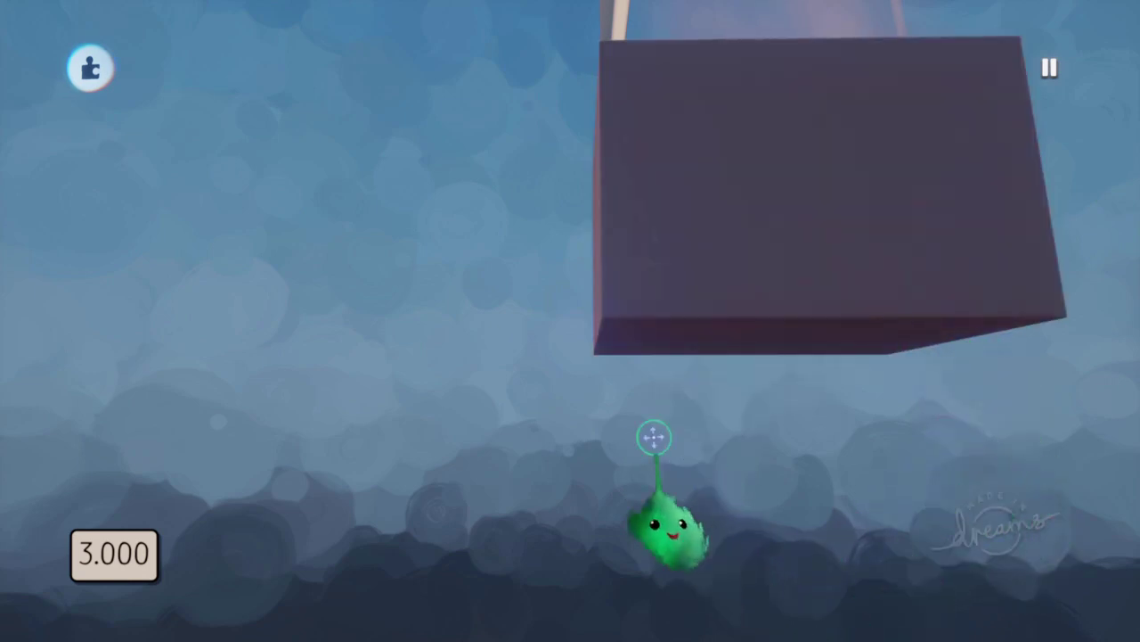
{"action": "left_click_drag", "start_coordinate": [654, 437], "coordinate": [768, 403]}
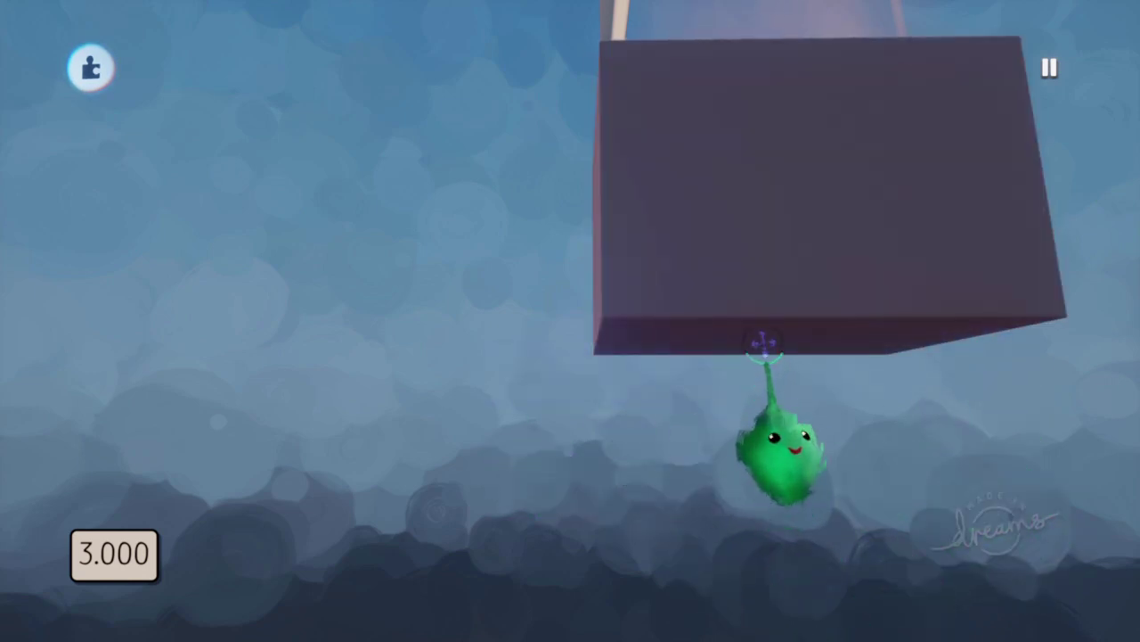
{"action": "middle_click_drag", "start_coordinate": [765, 343], "coordinate": [691, 325]}
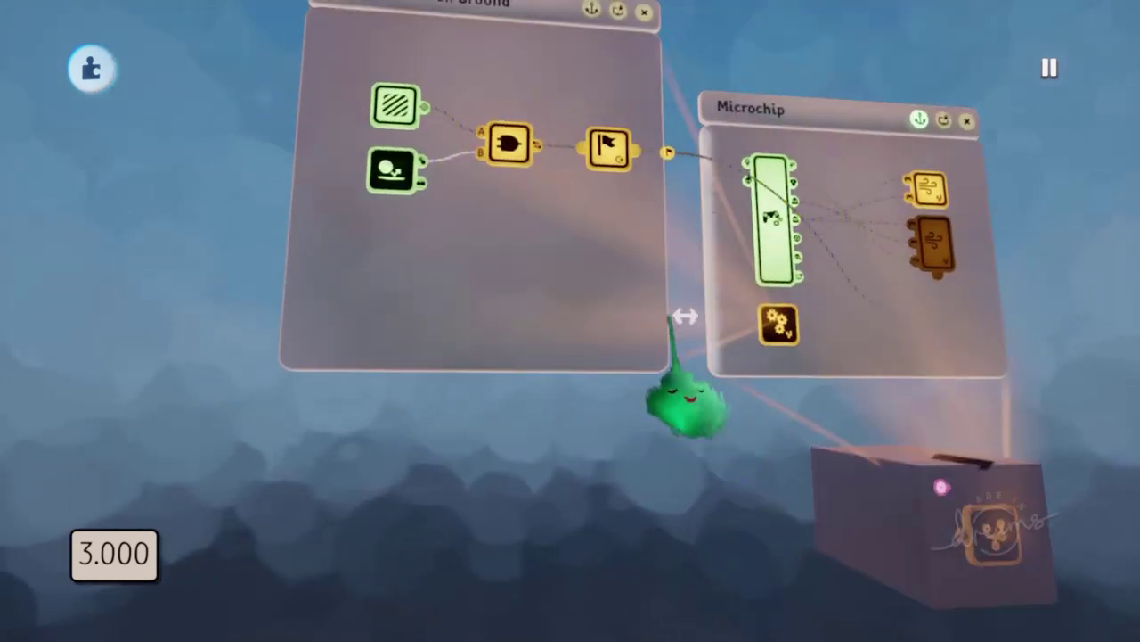
Try extending the Trigger Zone farther below the block's underside, and undo the zone resize
{"action": "left_click", "coordinate": [395, 105]}
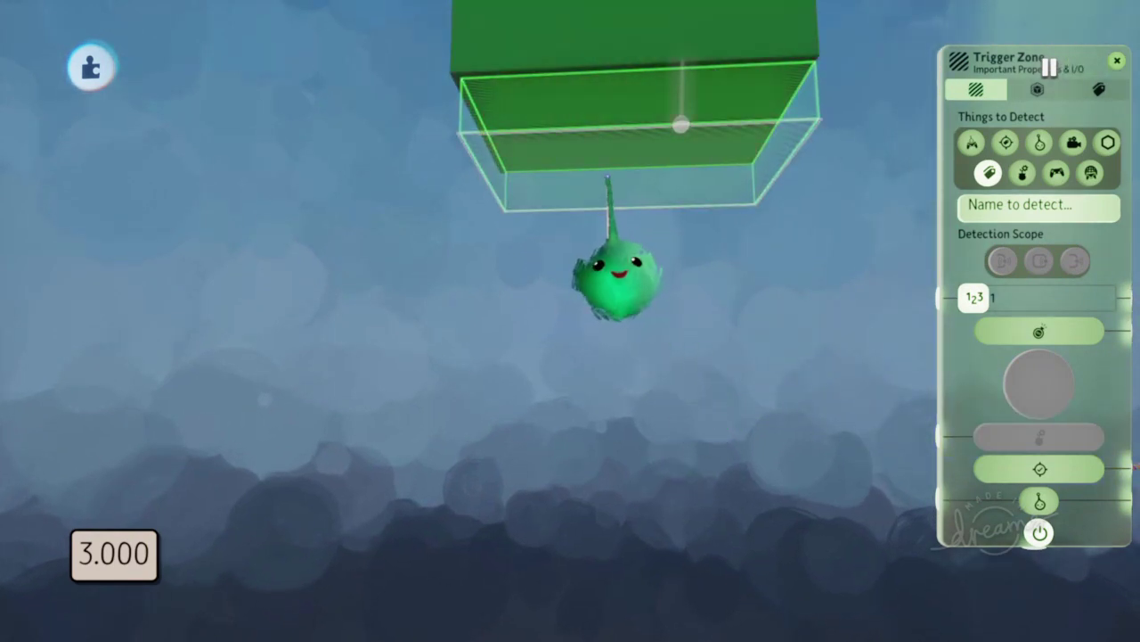
{"action": "left_click_drag", "start_coordinate": [608, 178], "coordinate": [608, 235]}
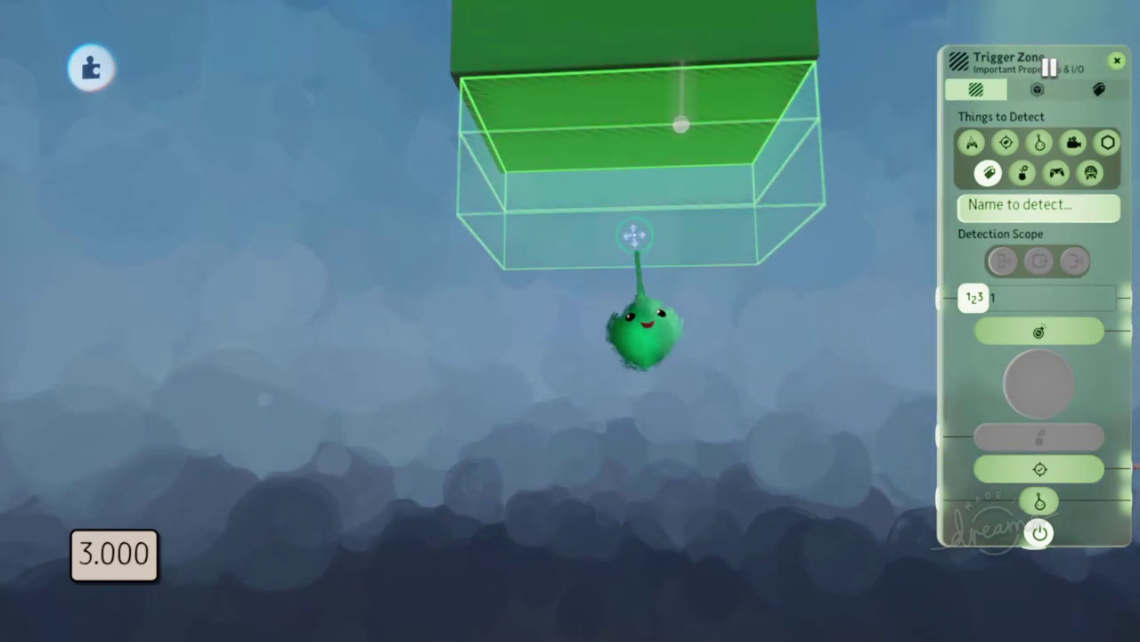
{"action": "middle_click_drag", "start_coordinate": [634, 234], "coordinate": [662, 275]}
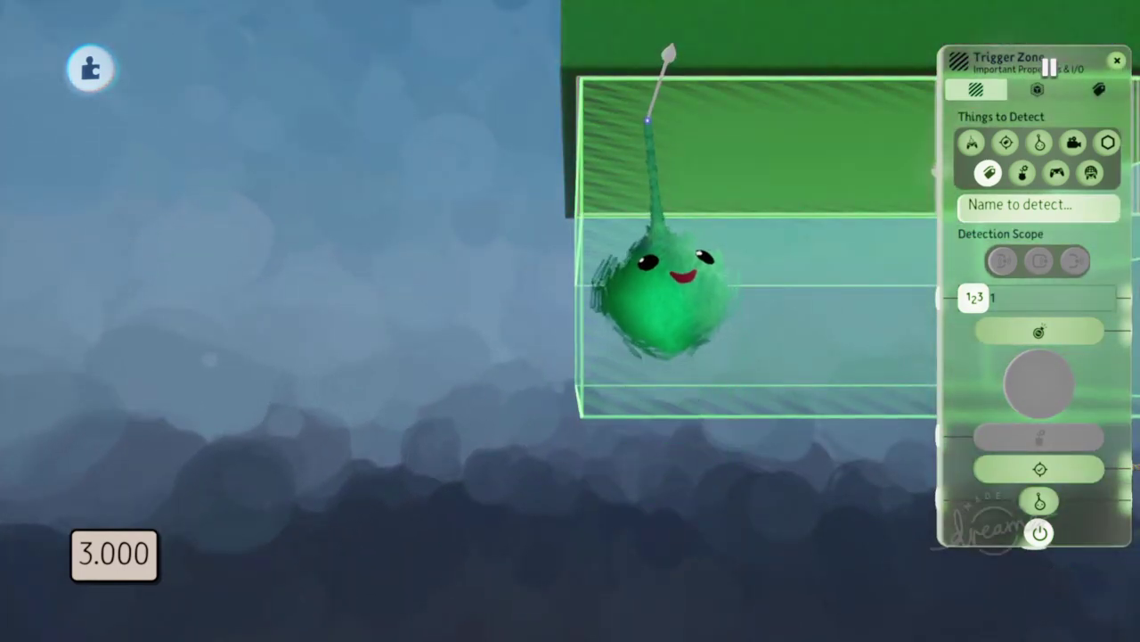
{"action": "middle_click_drag", "start_coordinate": [726, 98], "coordinate": [680, 97]}
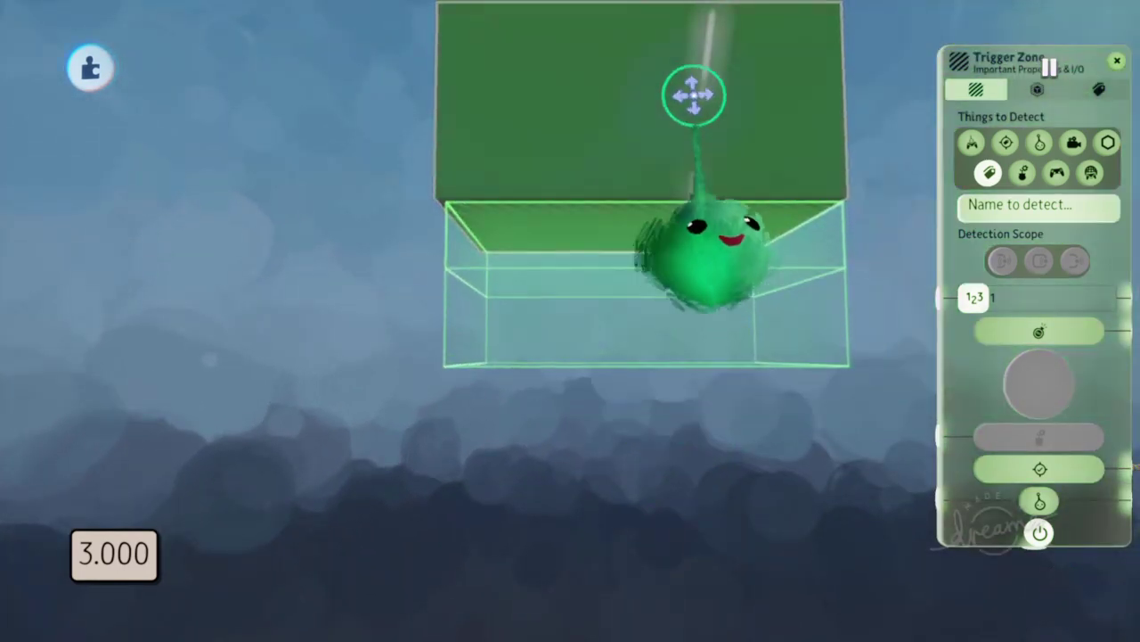
{"action": "middle_click_drag", "start_coordinate": [601, 113], "coordinate": [637, 140]}
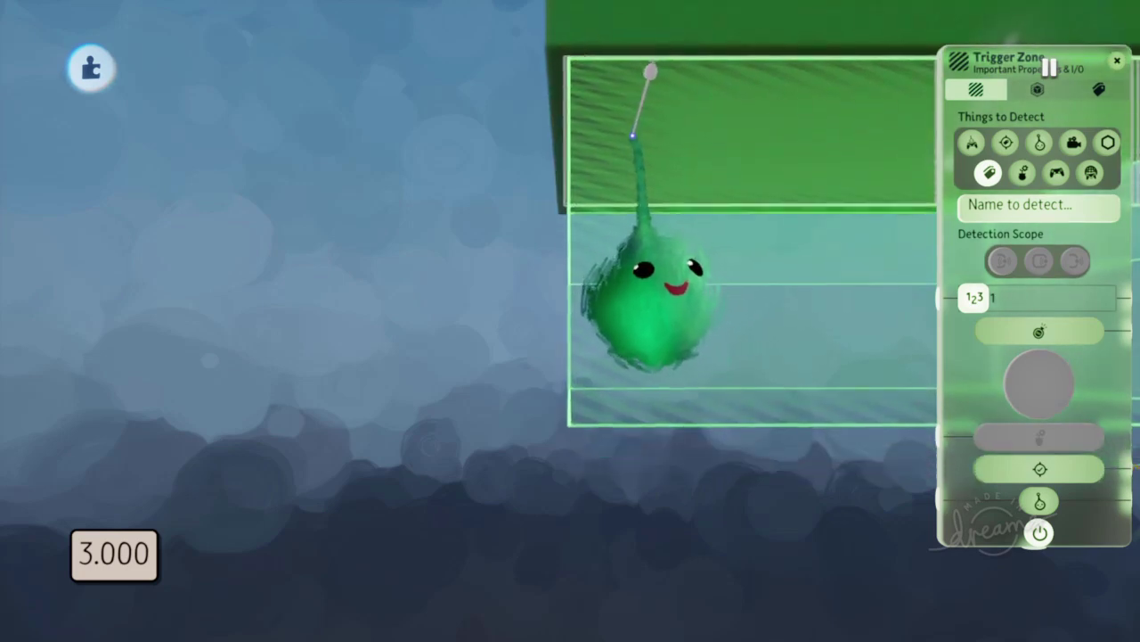
{"action": "left_click_drag", "start_coordinate": [643, 108], "coordinate": [770, 369]}
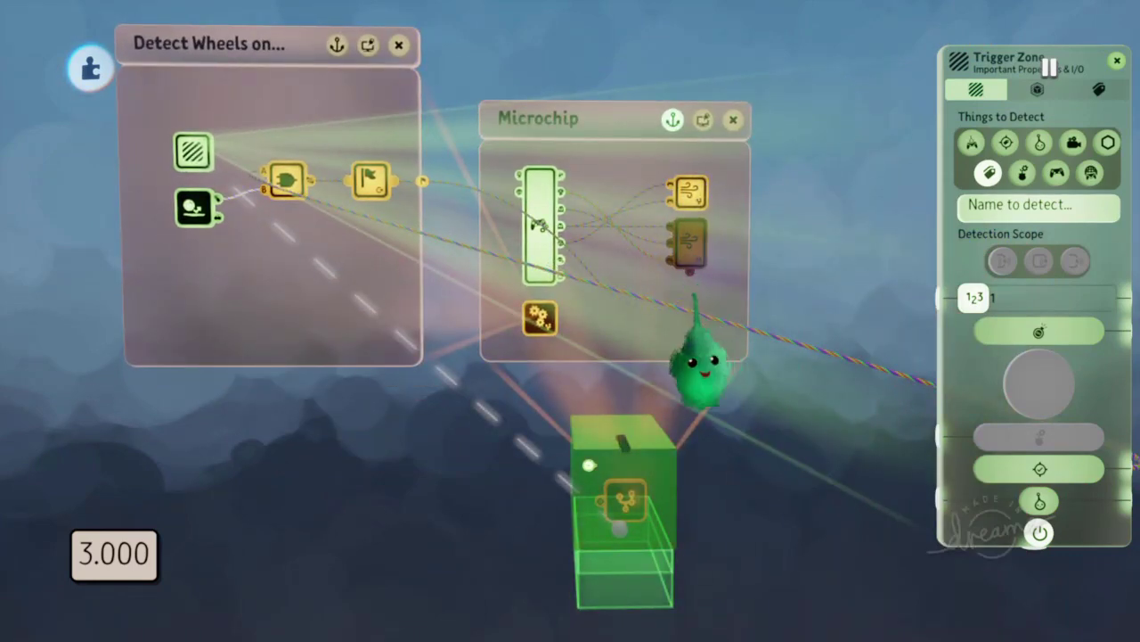
{"action": "left_click_drag", "start_coordinate": [721, 407], "coordinate": [757, 468]}
{"action": "key", "text": "ctrl+z"}
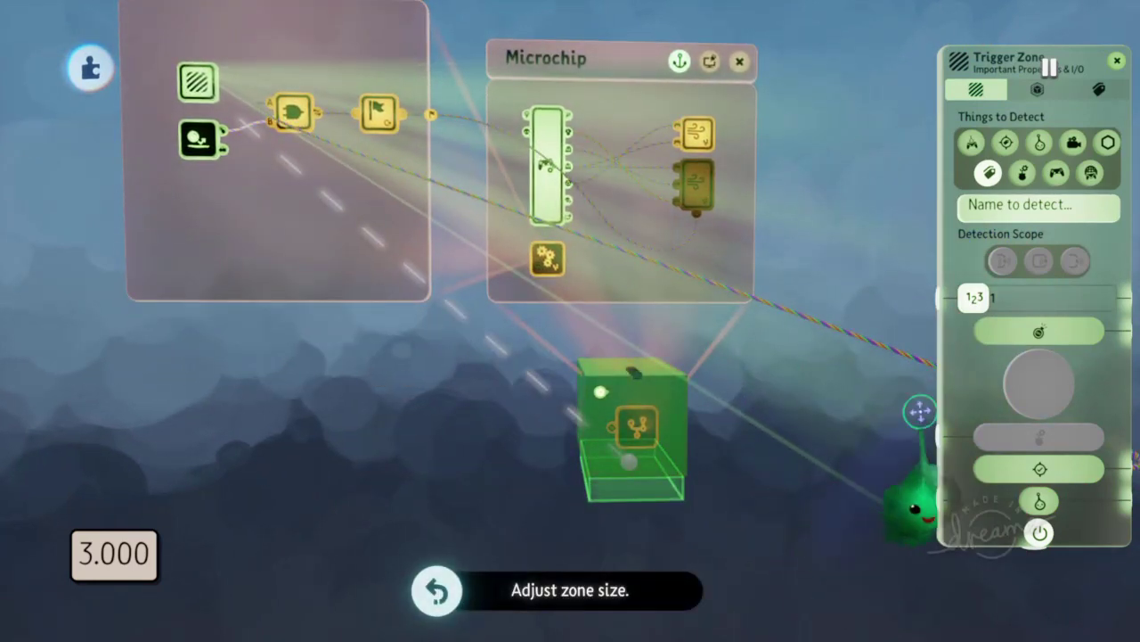
{"action": "key", "text": "Escape"}
Shorten the Detect Wheels on Ground microchip's canvas to fit closely around its logic, and close that microchip
{"action": "left_click_drag", "start_coordinate": [534, 552], "coordinate": [520, 244]}
{"action": "left_click_drag", "start_coordinate": [579, 298], "coordinate": [573, 214]}
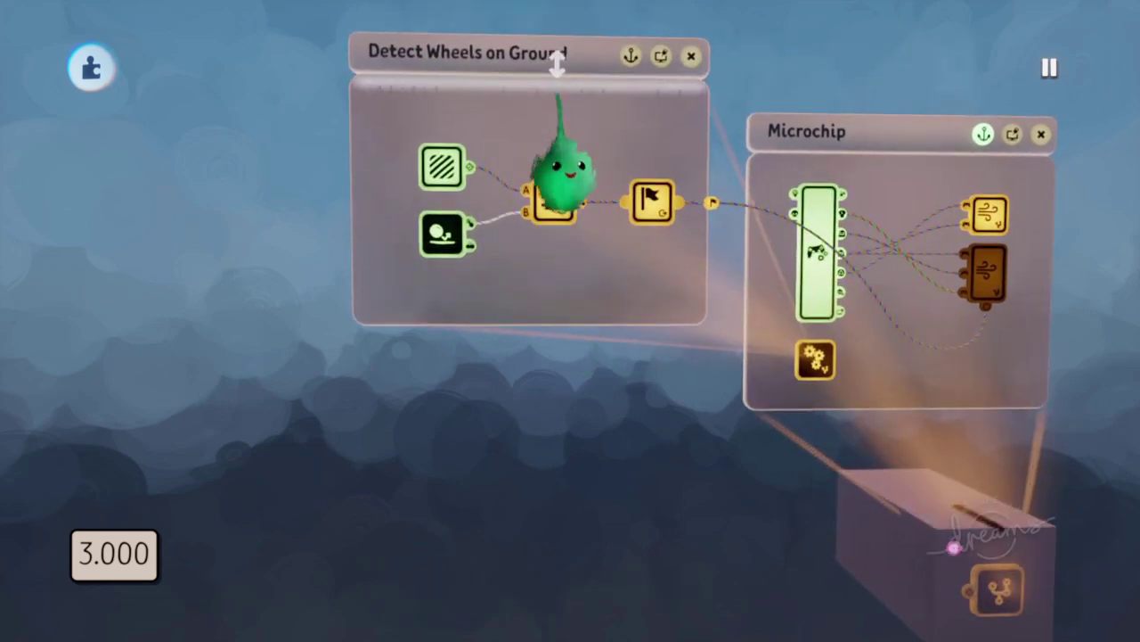
{"action": "left_click_drag", "start_coordinate": [555, 64], "coordinate": [553, 97]}
{"action": "left_click_drag", "start_coordinate": [645, 492], "coordinate": [676, 495]}
{"action": "middle_click_drag", "start_coordinate": [675, 495], "coordinate": [747, 442]}
{"action": "middle_click_drag", "start_coordinate": [799, 492], "coordinate": [629, 471]}
{"action": "left_click", "coordinate": [501, 143]}
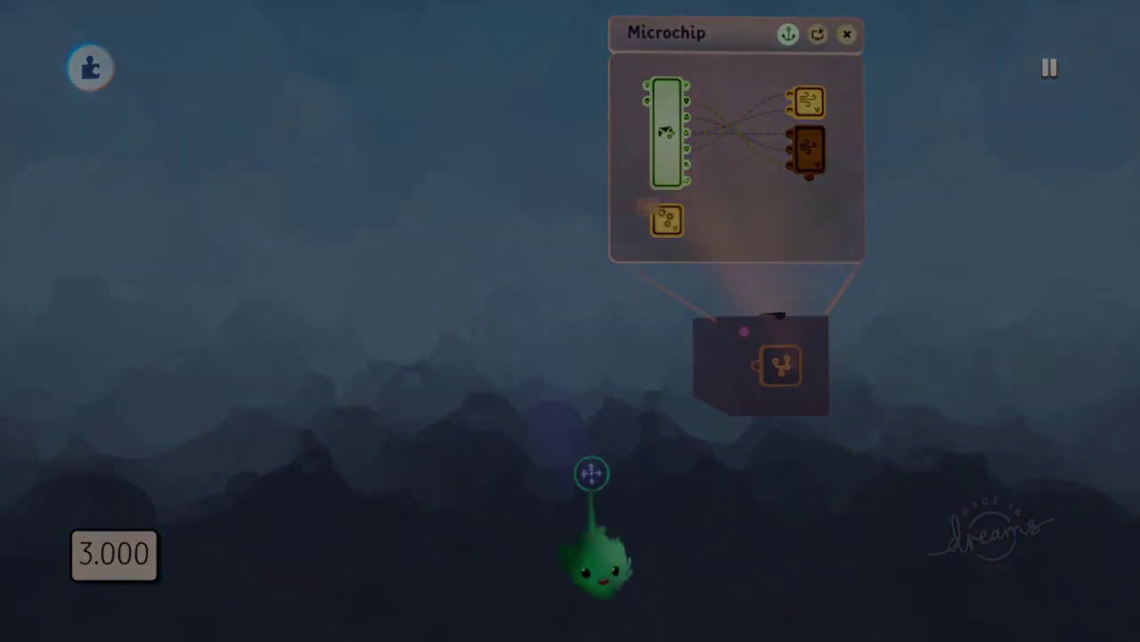